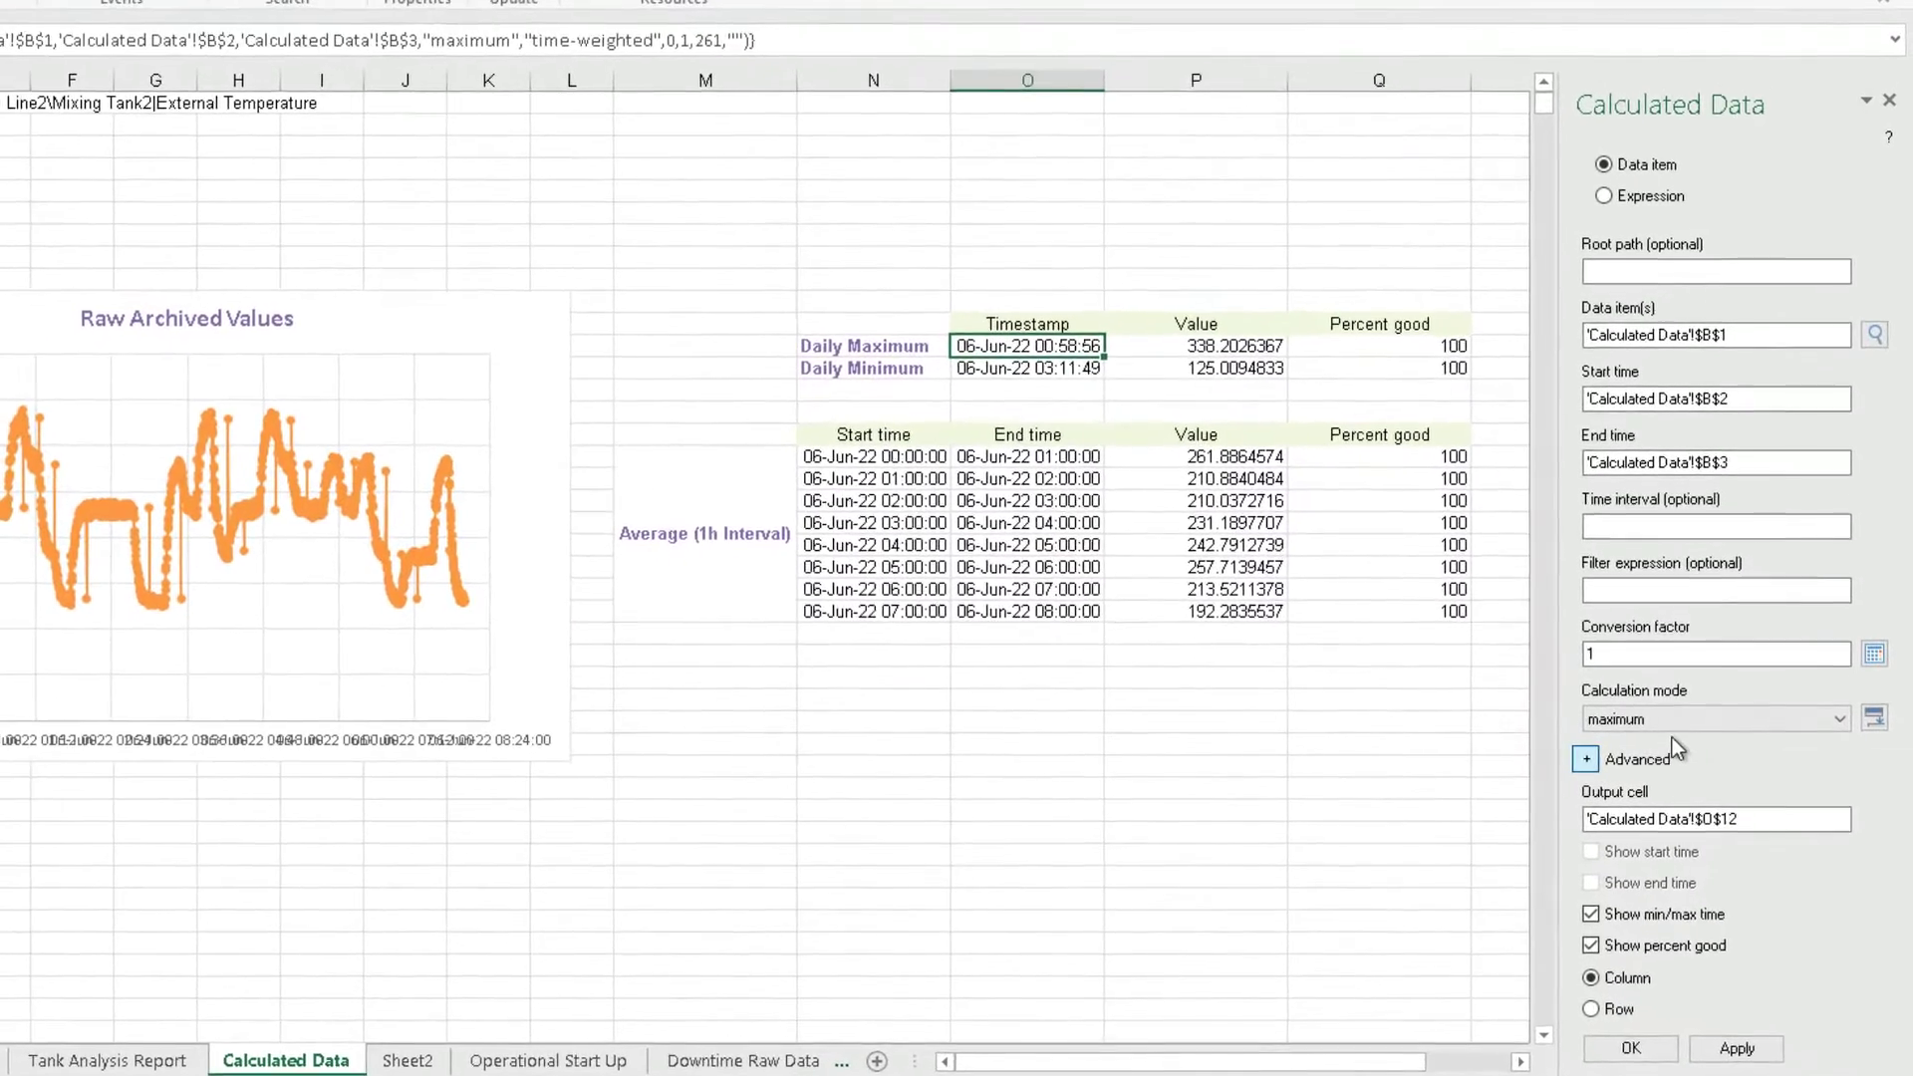
Expand the Calculation mode list for the daily maximum Calculated Data function
{"action": "left_click", "coordinate": [1681, 721]}
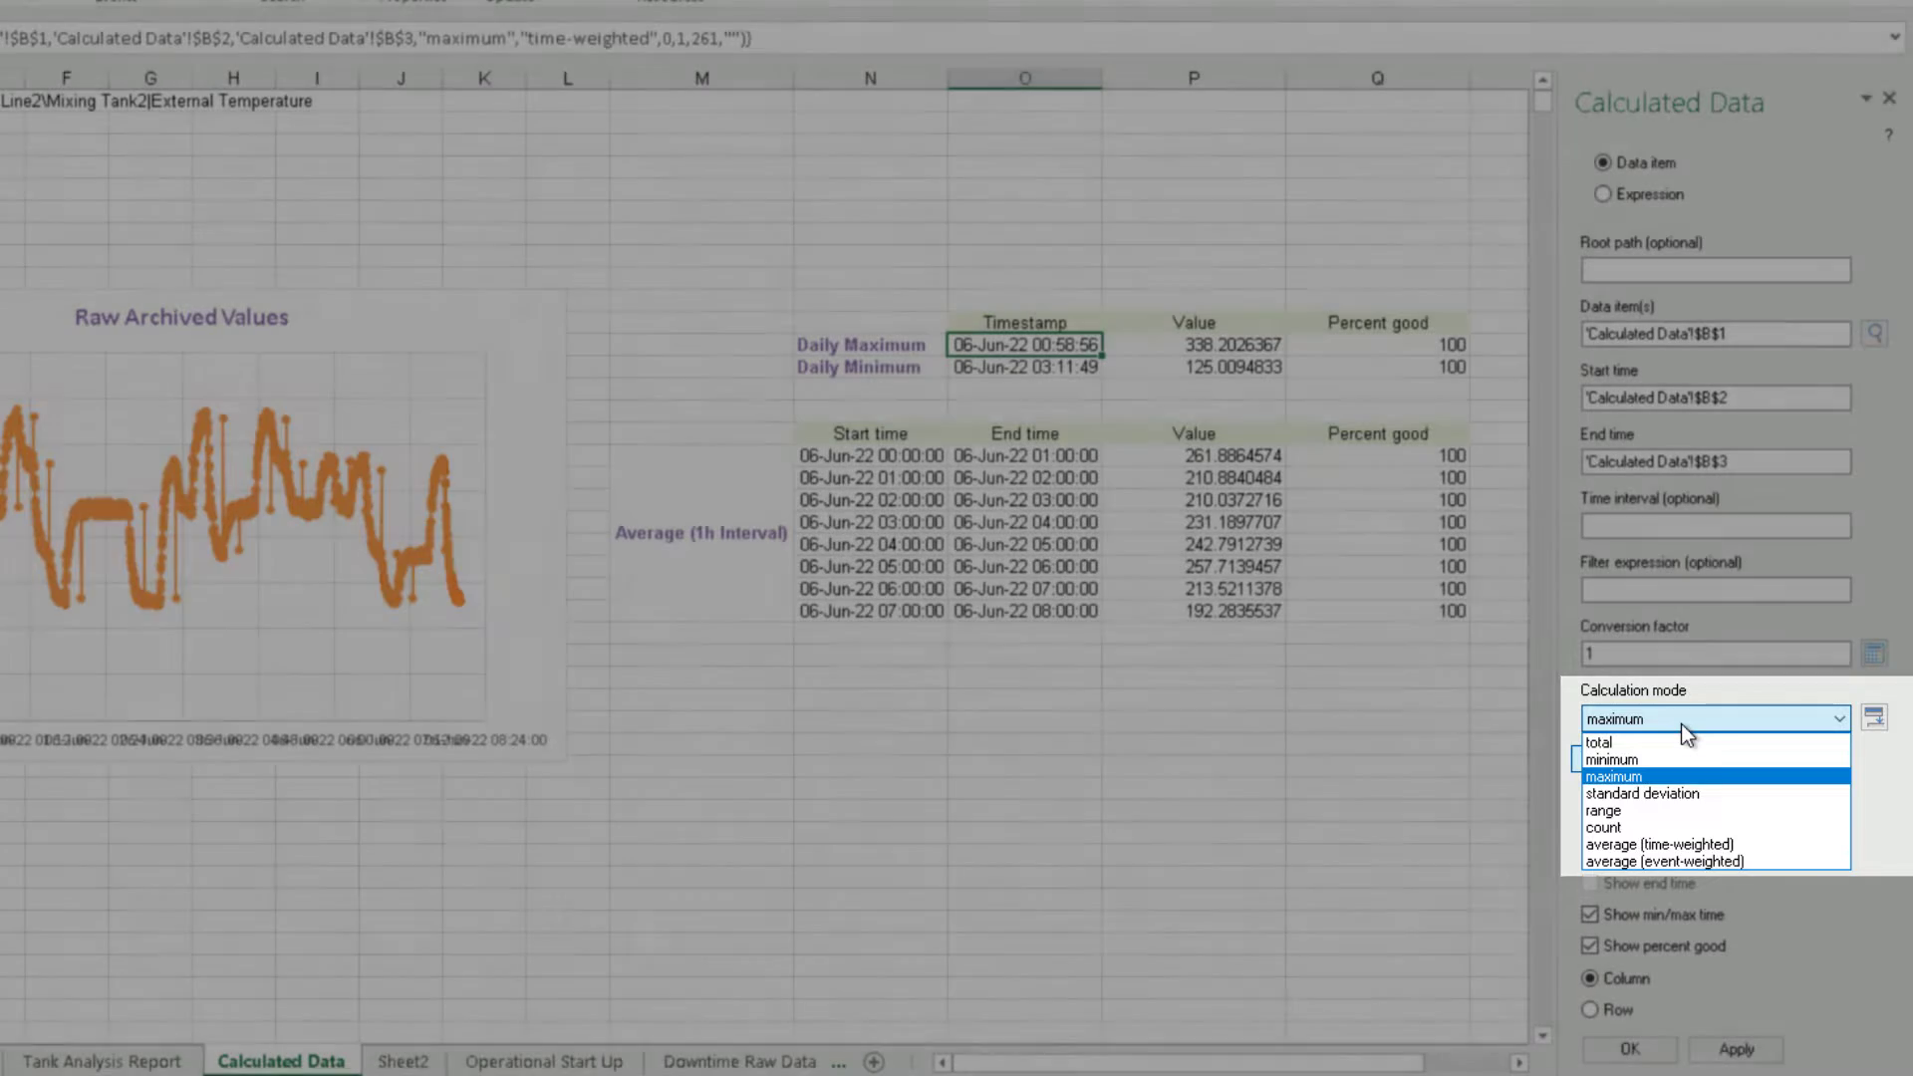
Reselect maximum so the daily maximum calculation mode stays unchanged
{"action": "left_click", "coordinate": [1682, 723]}
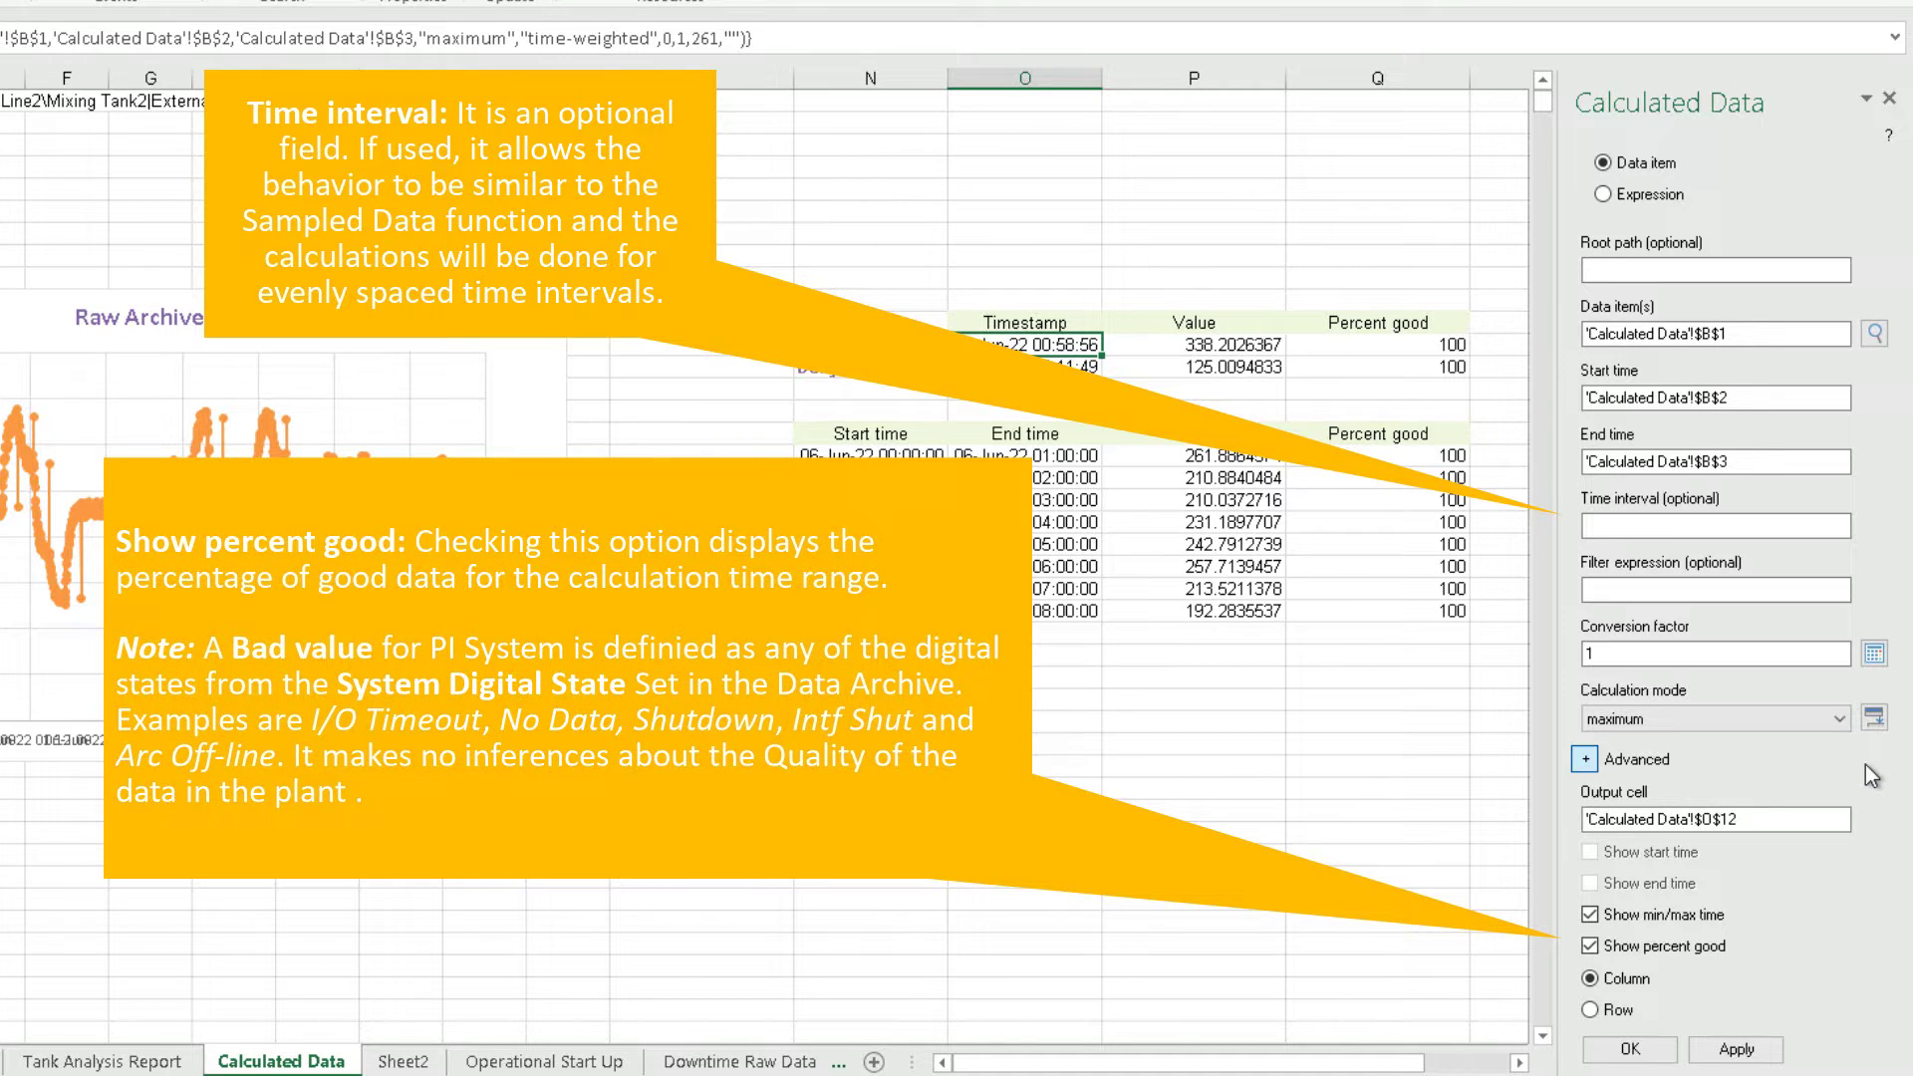
Review the hourly average calculation in N17, then add a new worksheet, Sheet5
{"action": "left_click", "coordinate": [870, 455]}
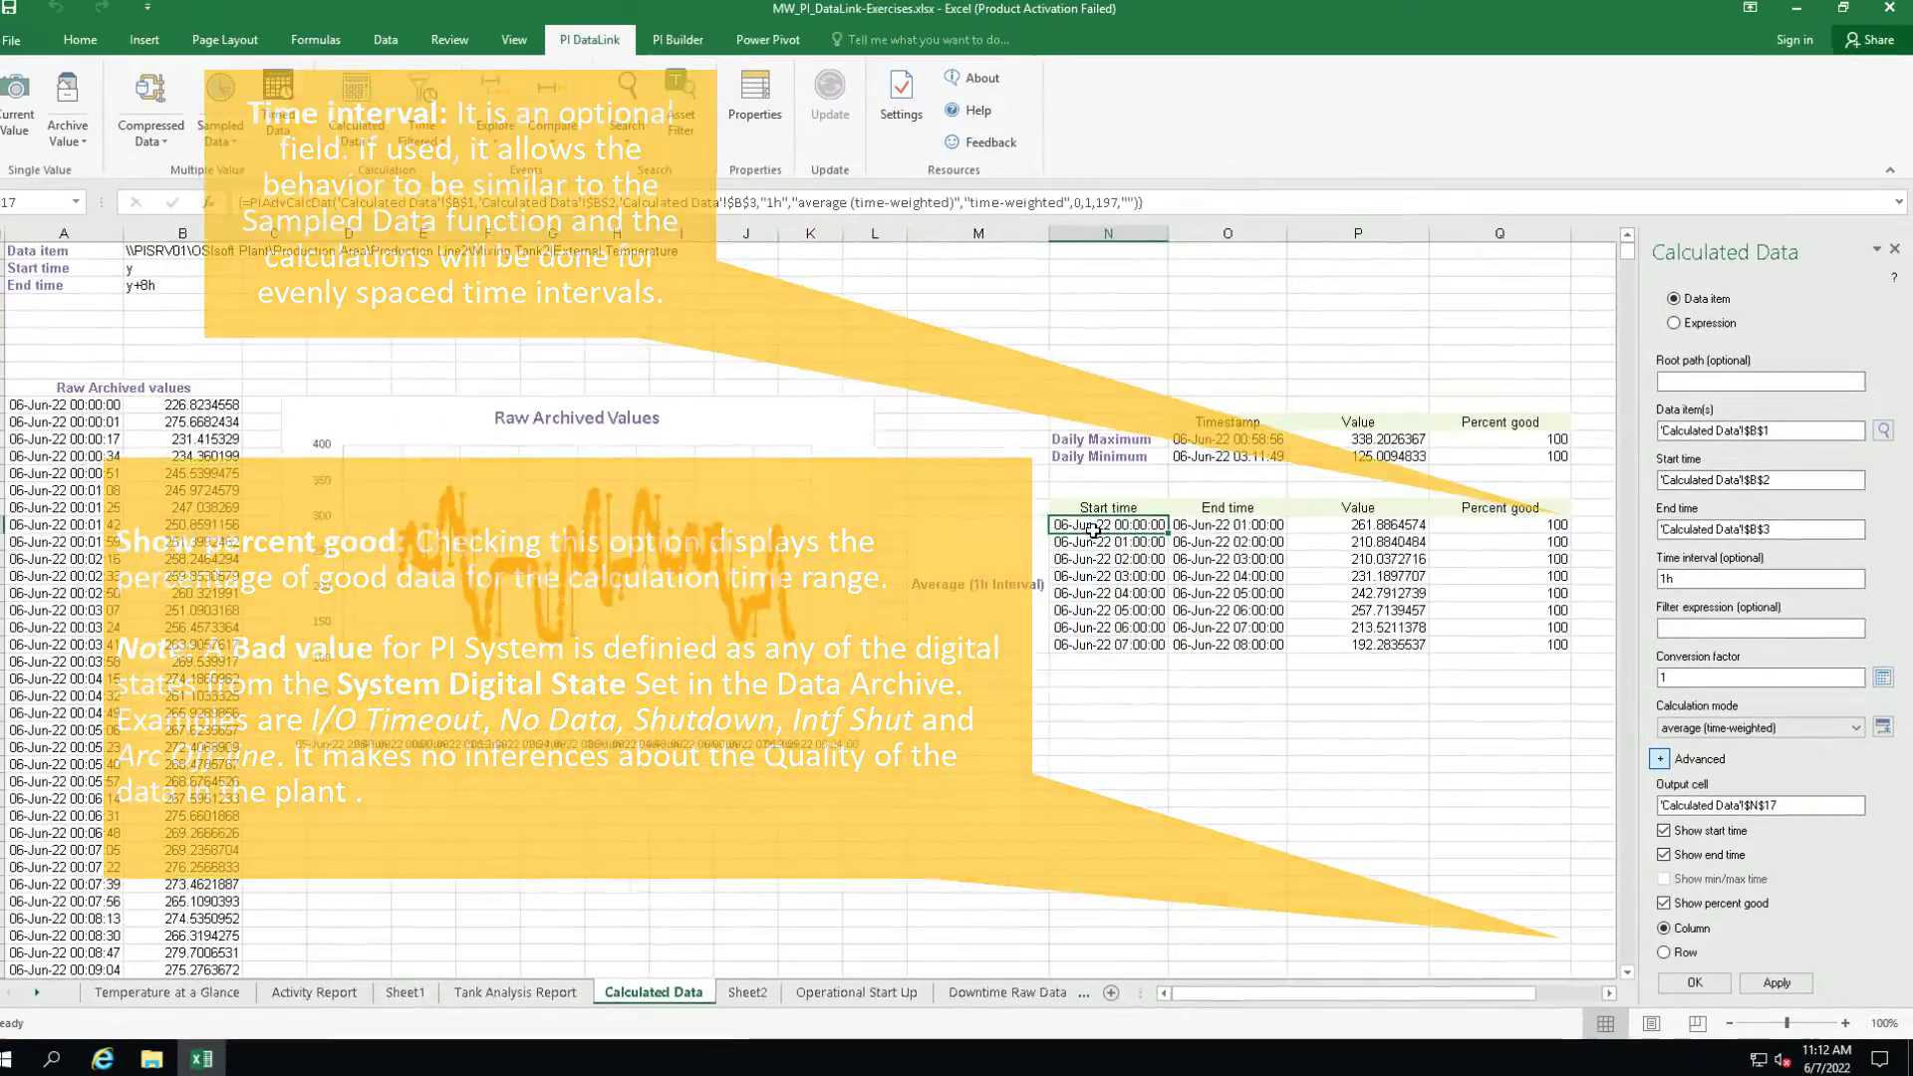
{"action": "left_click", "coordinate": [874, 1062]}
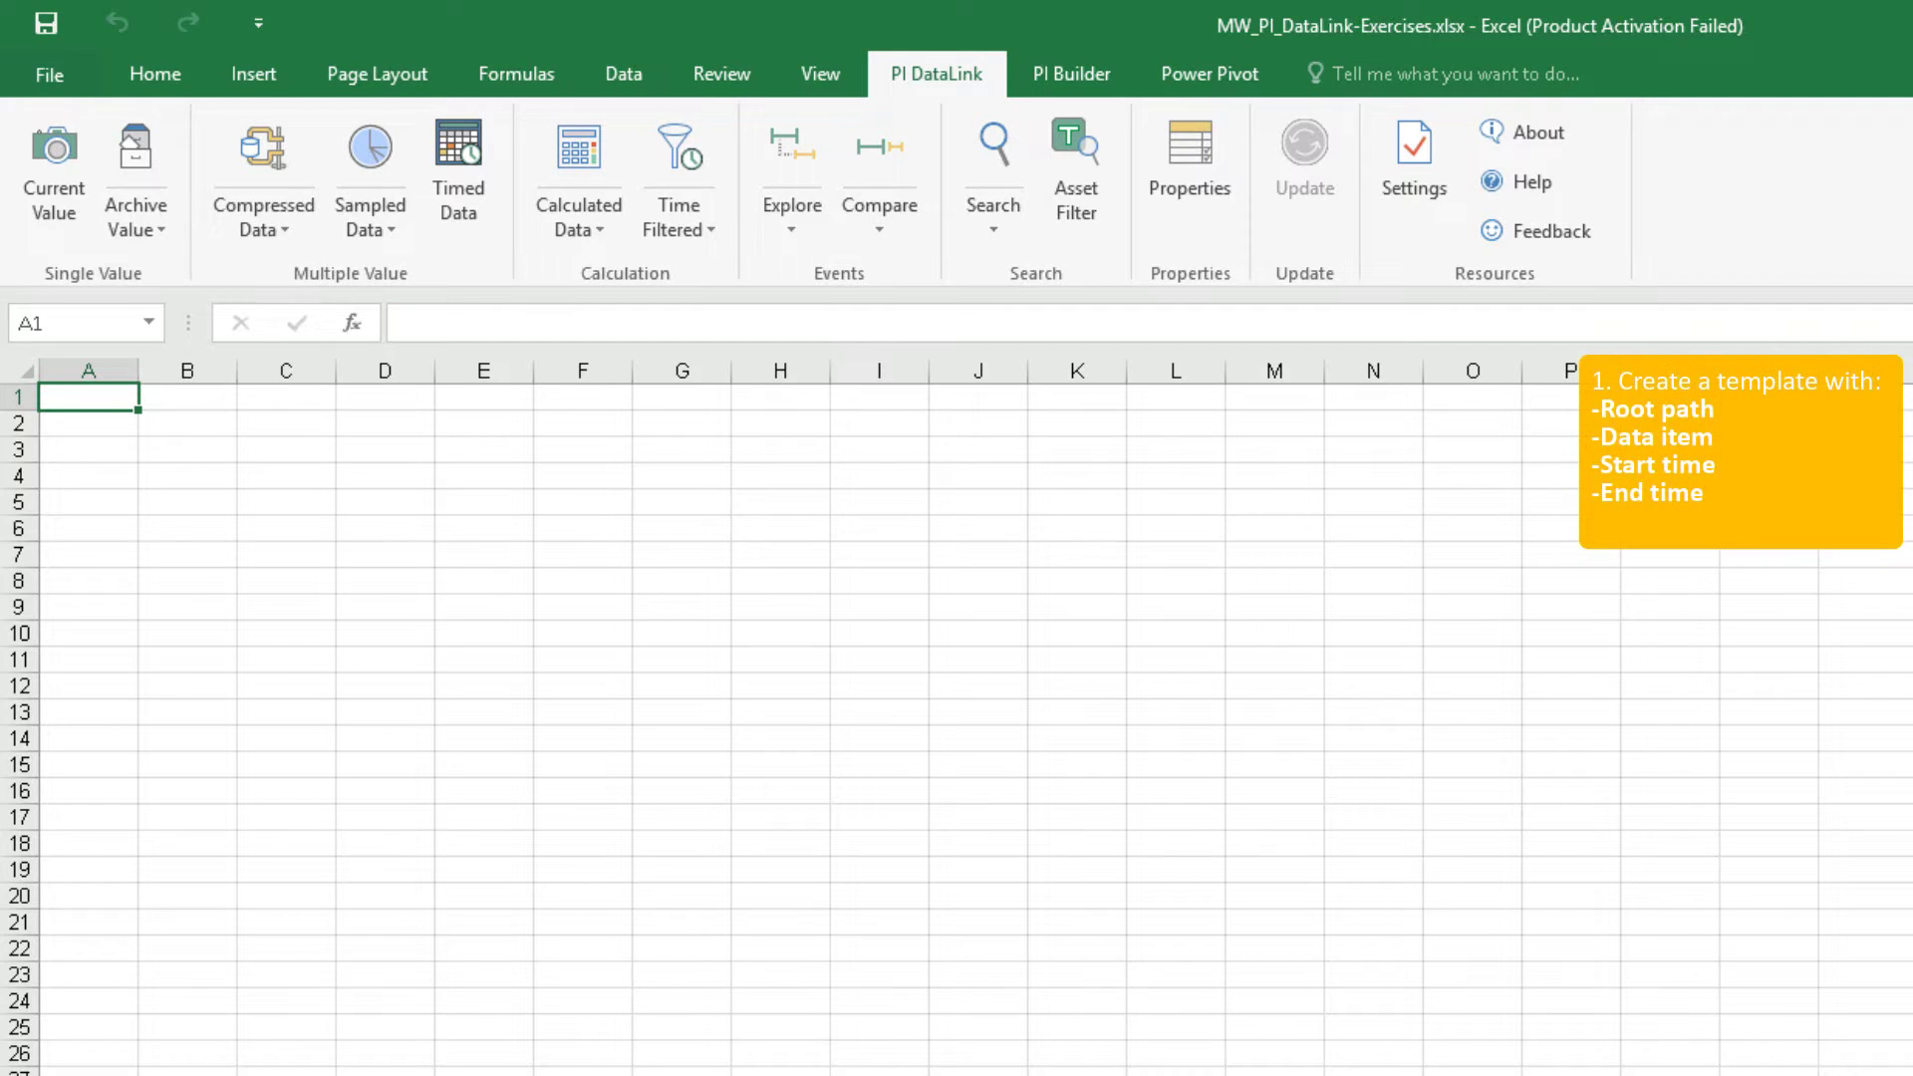
Enter the labels Root path, Data Item, Start time and End time in A1 through A4
{"action": "type", "text": "Root path"}
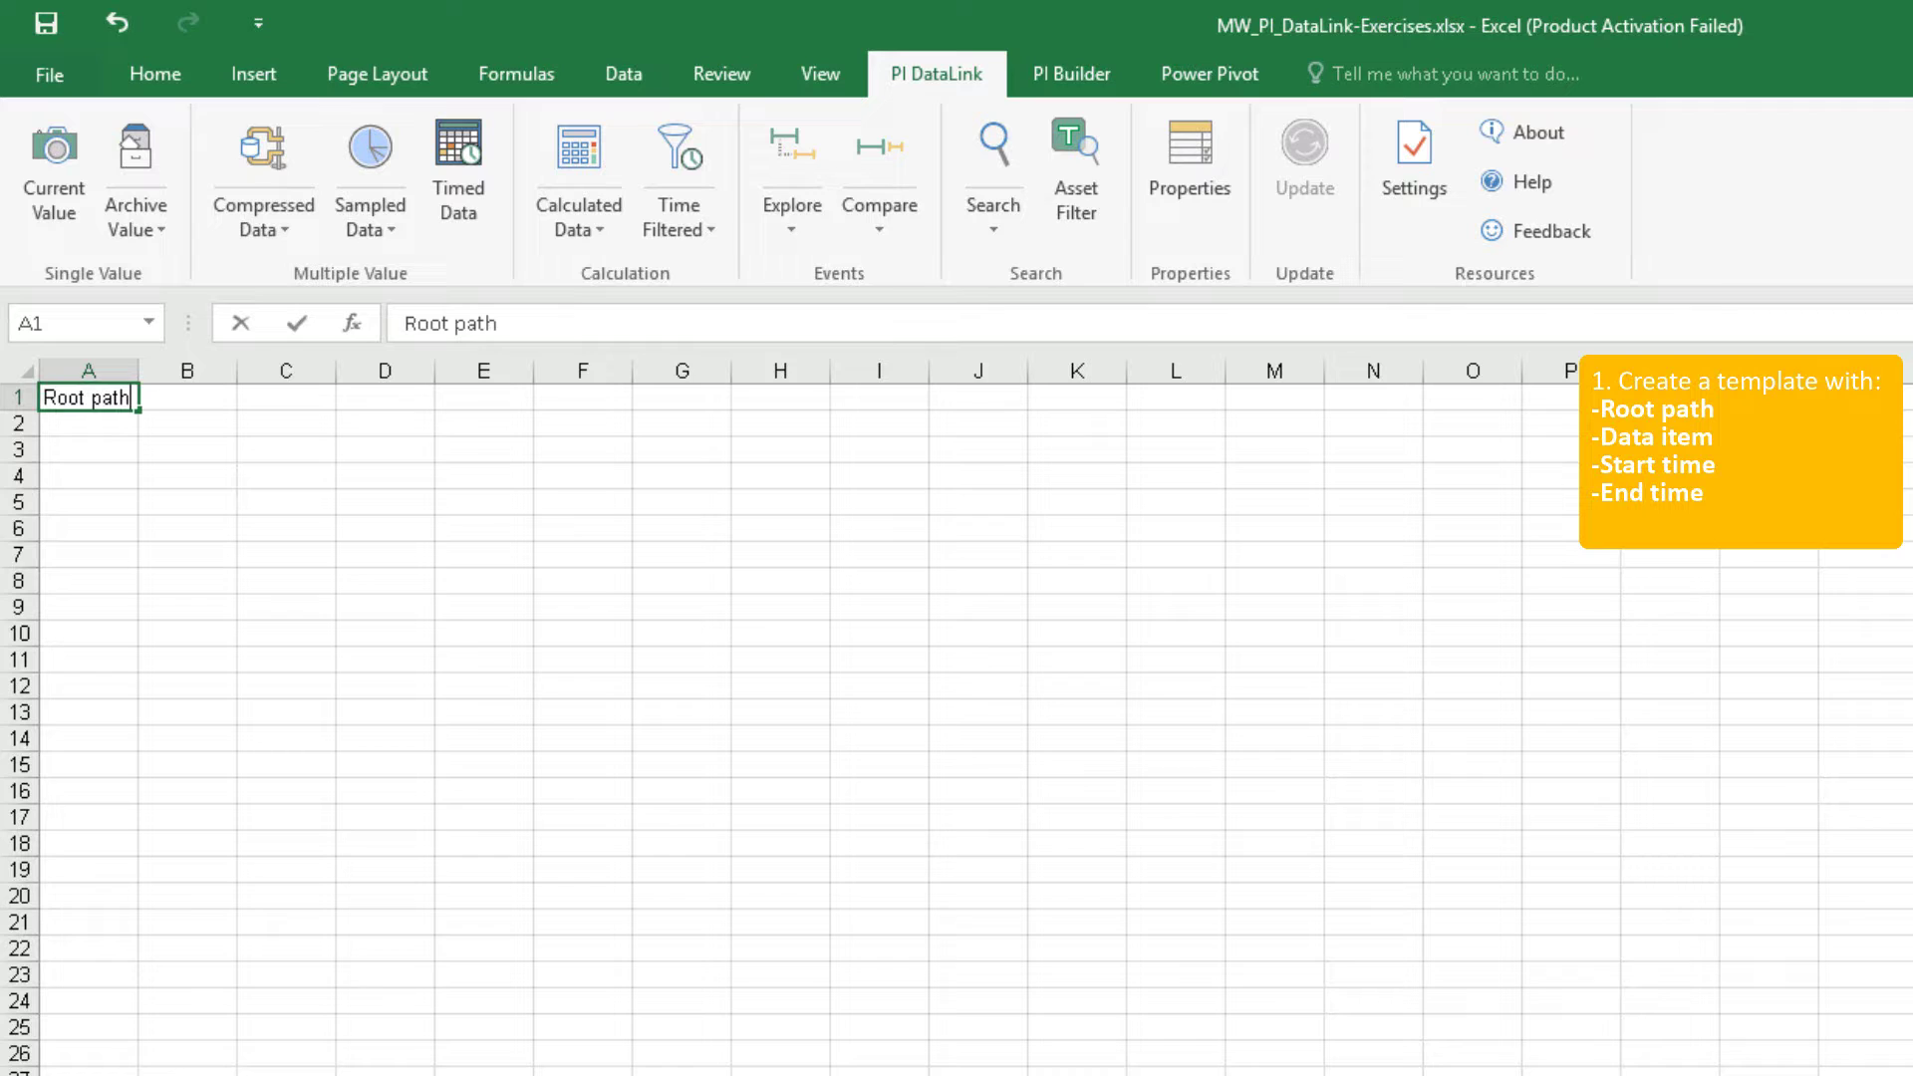
{"action": "key", "text": "Return"}
{"action": "type", "text": "Da"}
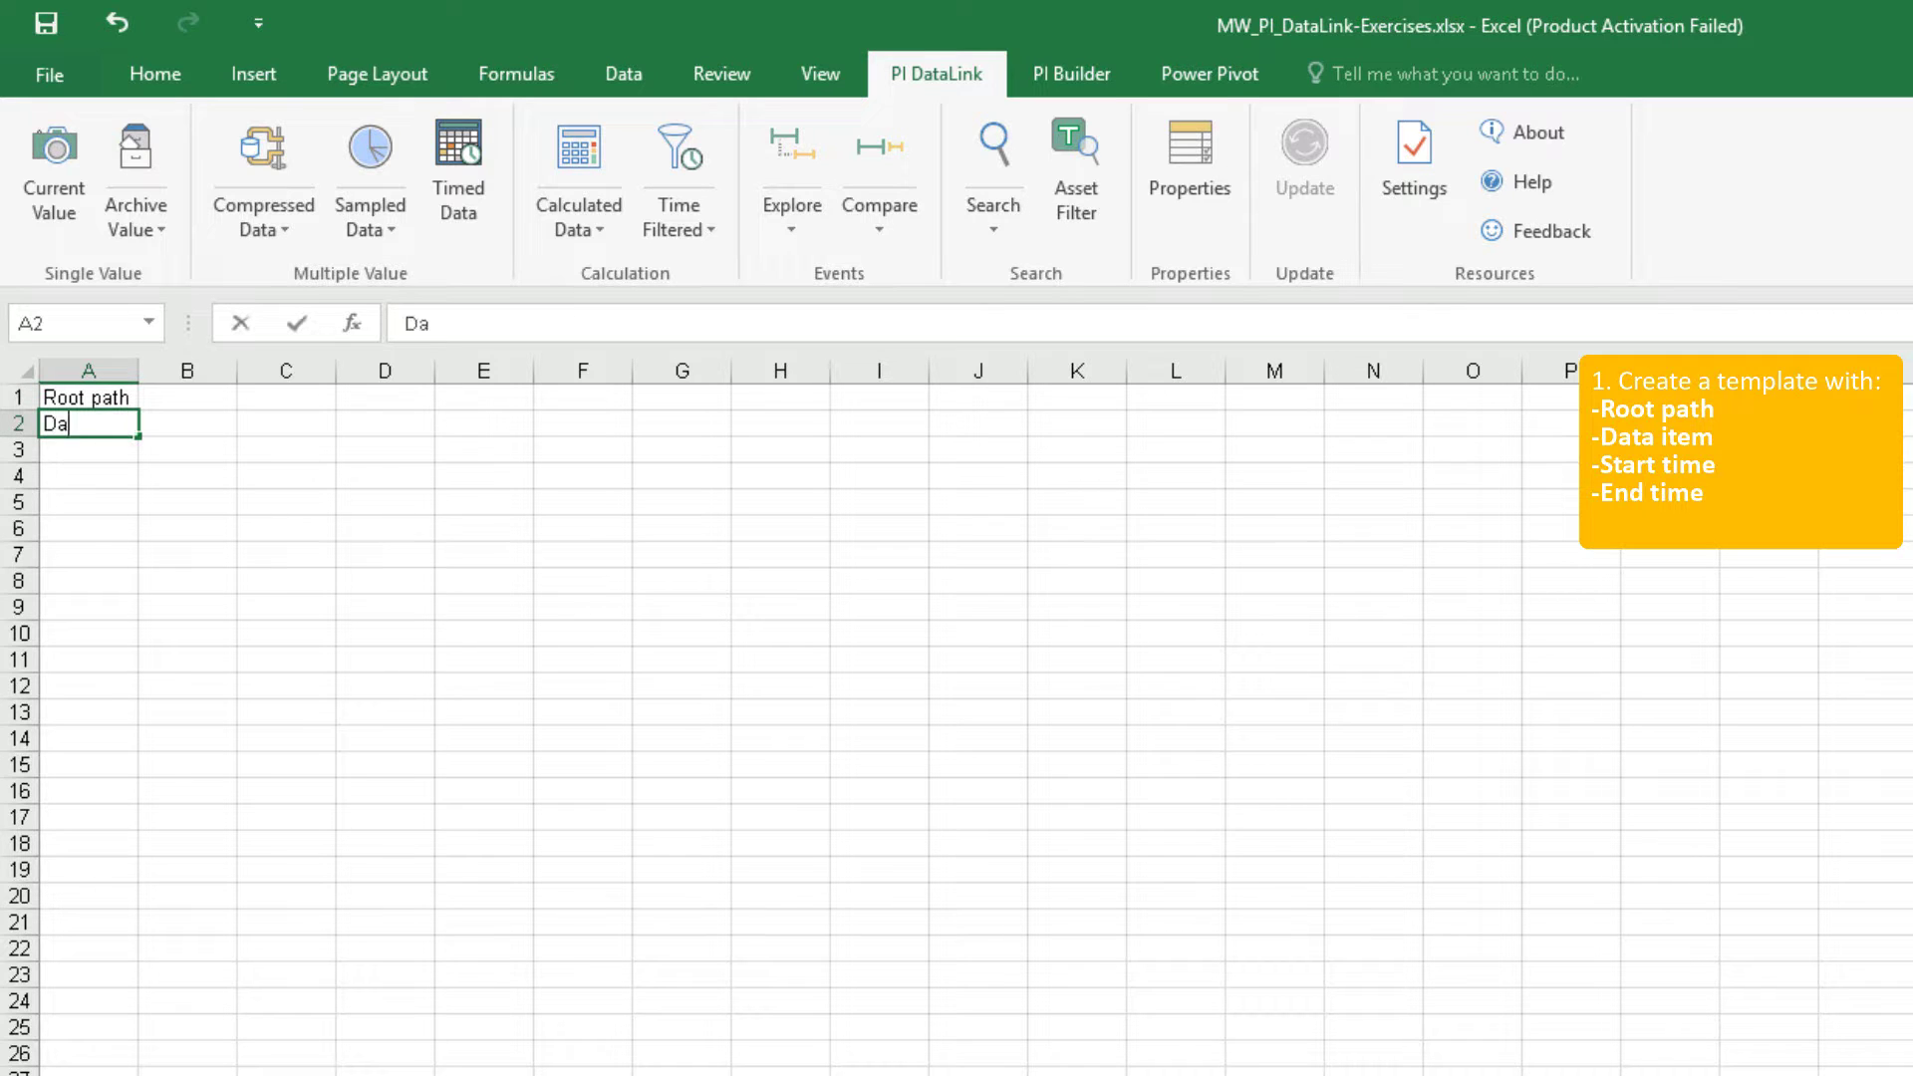
{"action": "type", "text": "ta Item"}
{"action": "key", "text": "Return"}
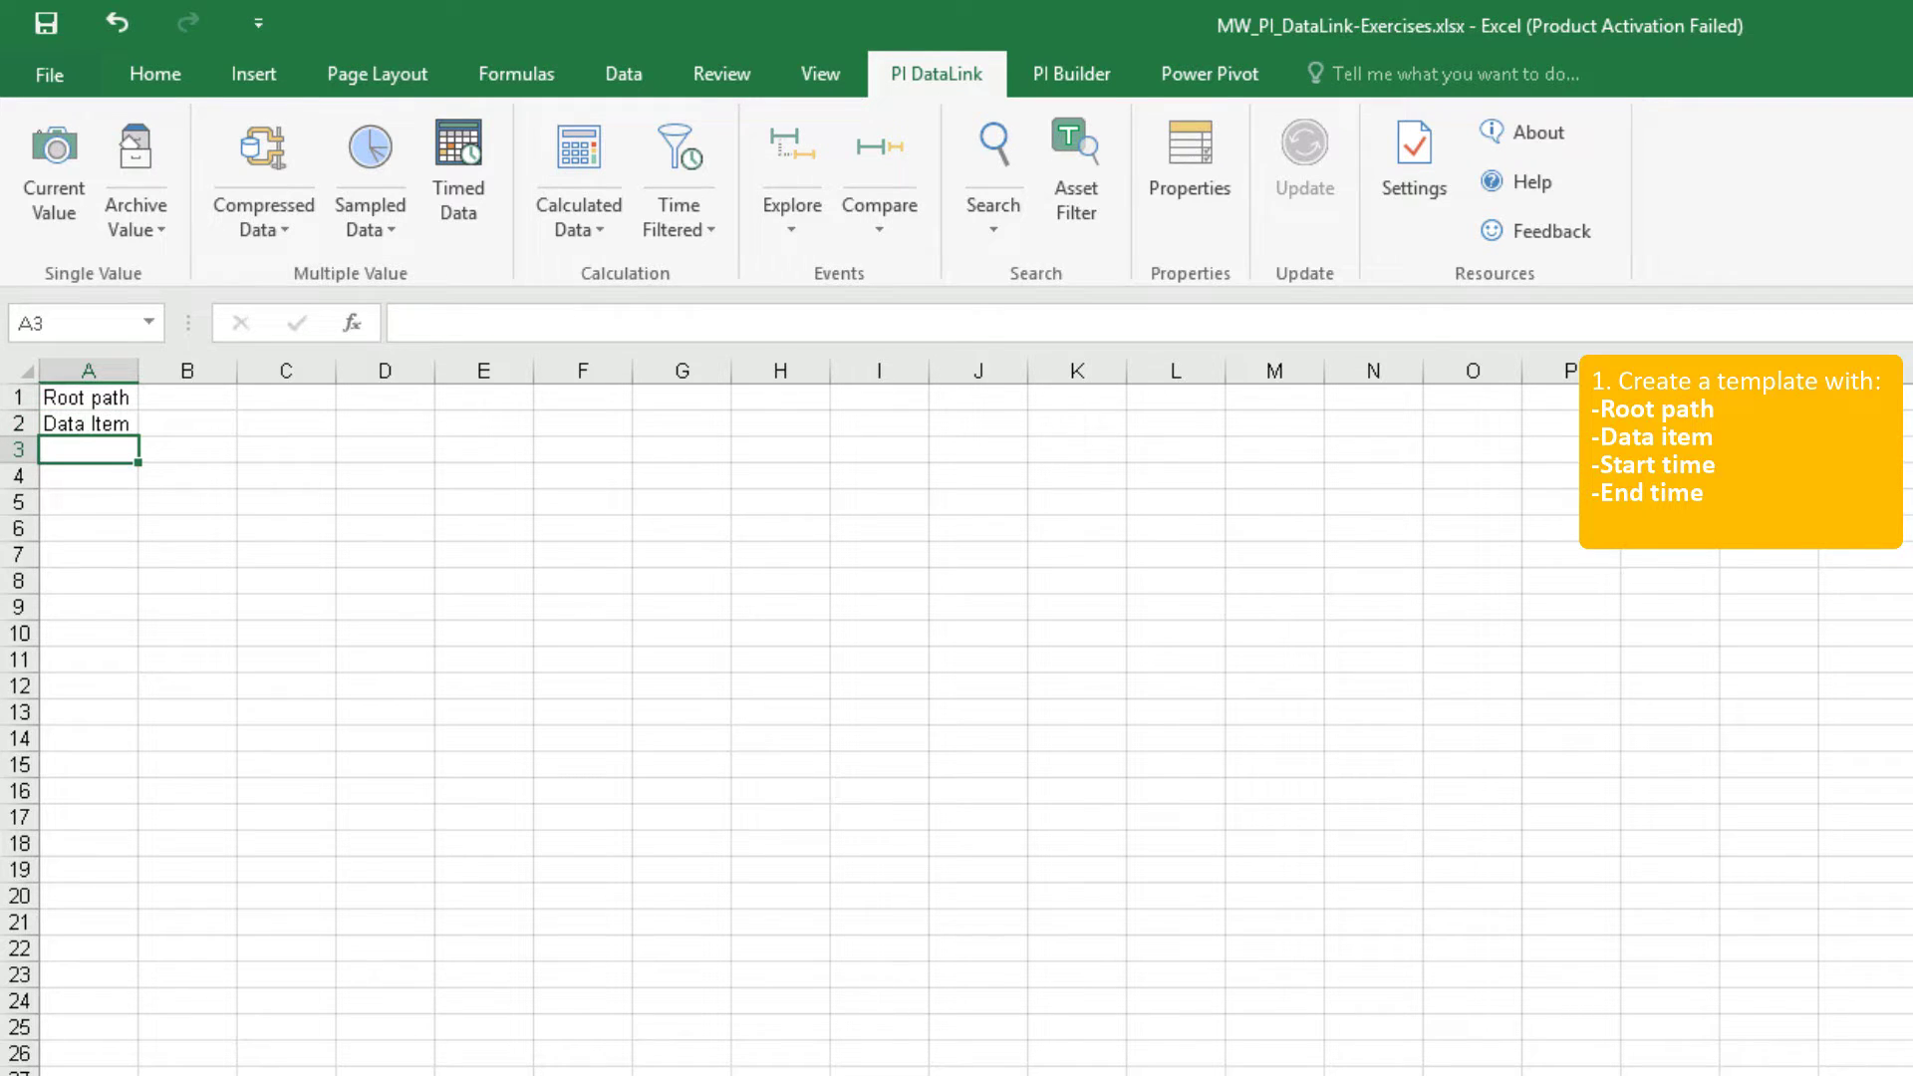
{"action": "type", "text": "Start time"}
{"action": "key", "text": "Return"}
{"action": "type", "text": "E"}
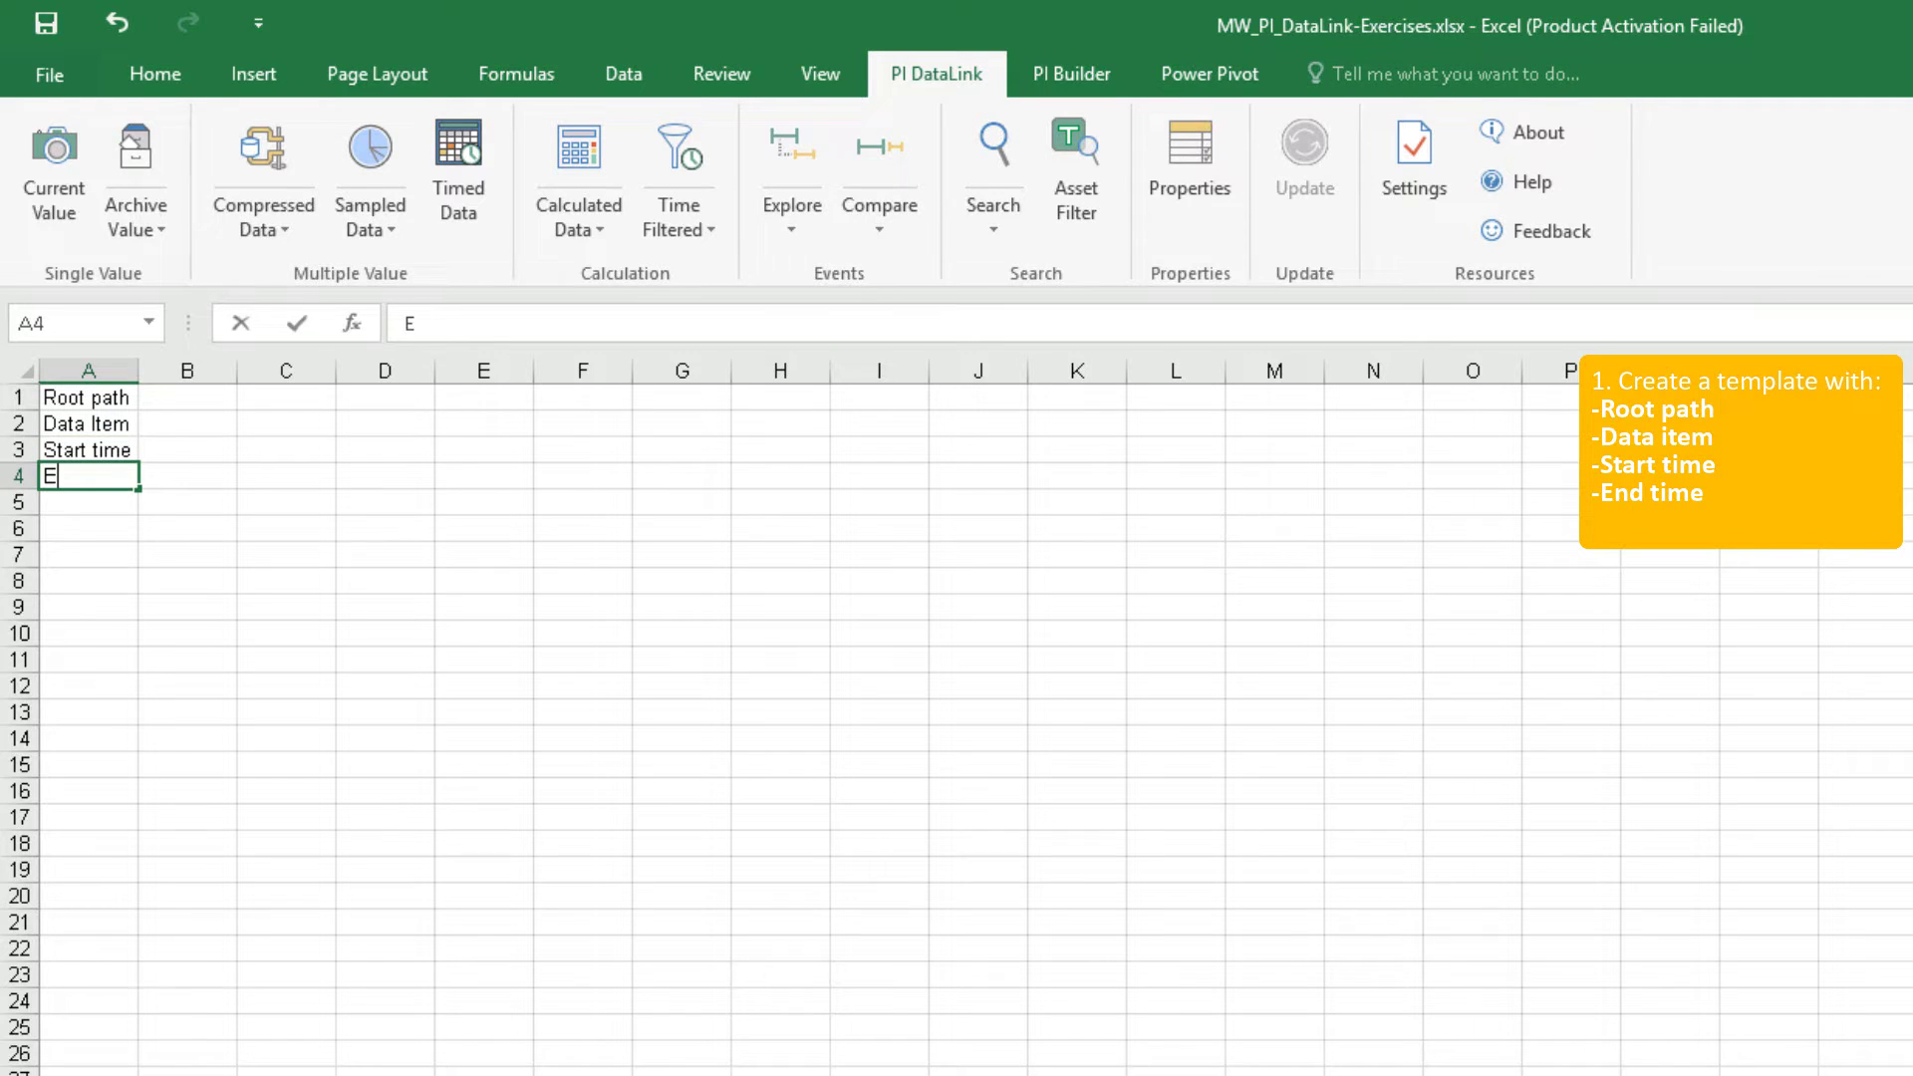
{"action": "type", "text": "nd time"}
{"action": "key", "text": "Return"}
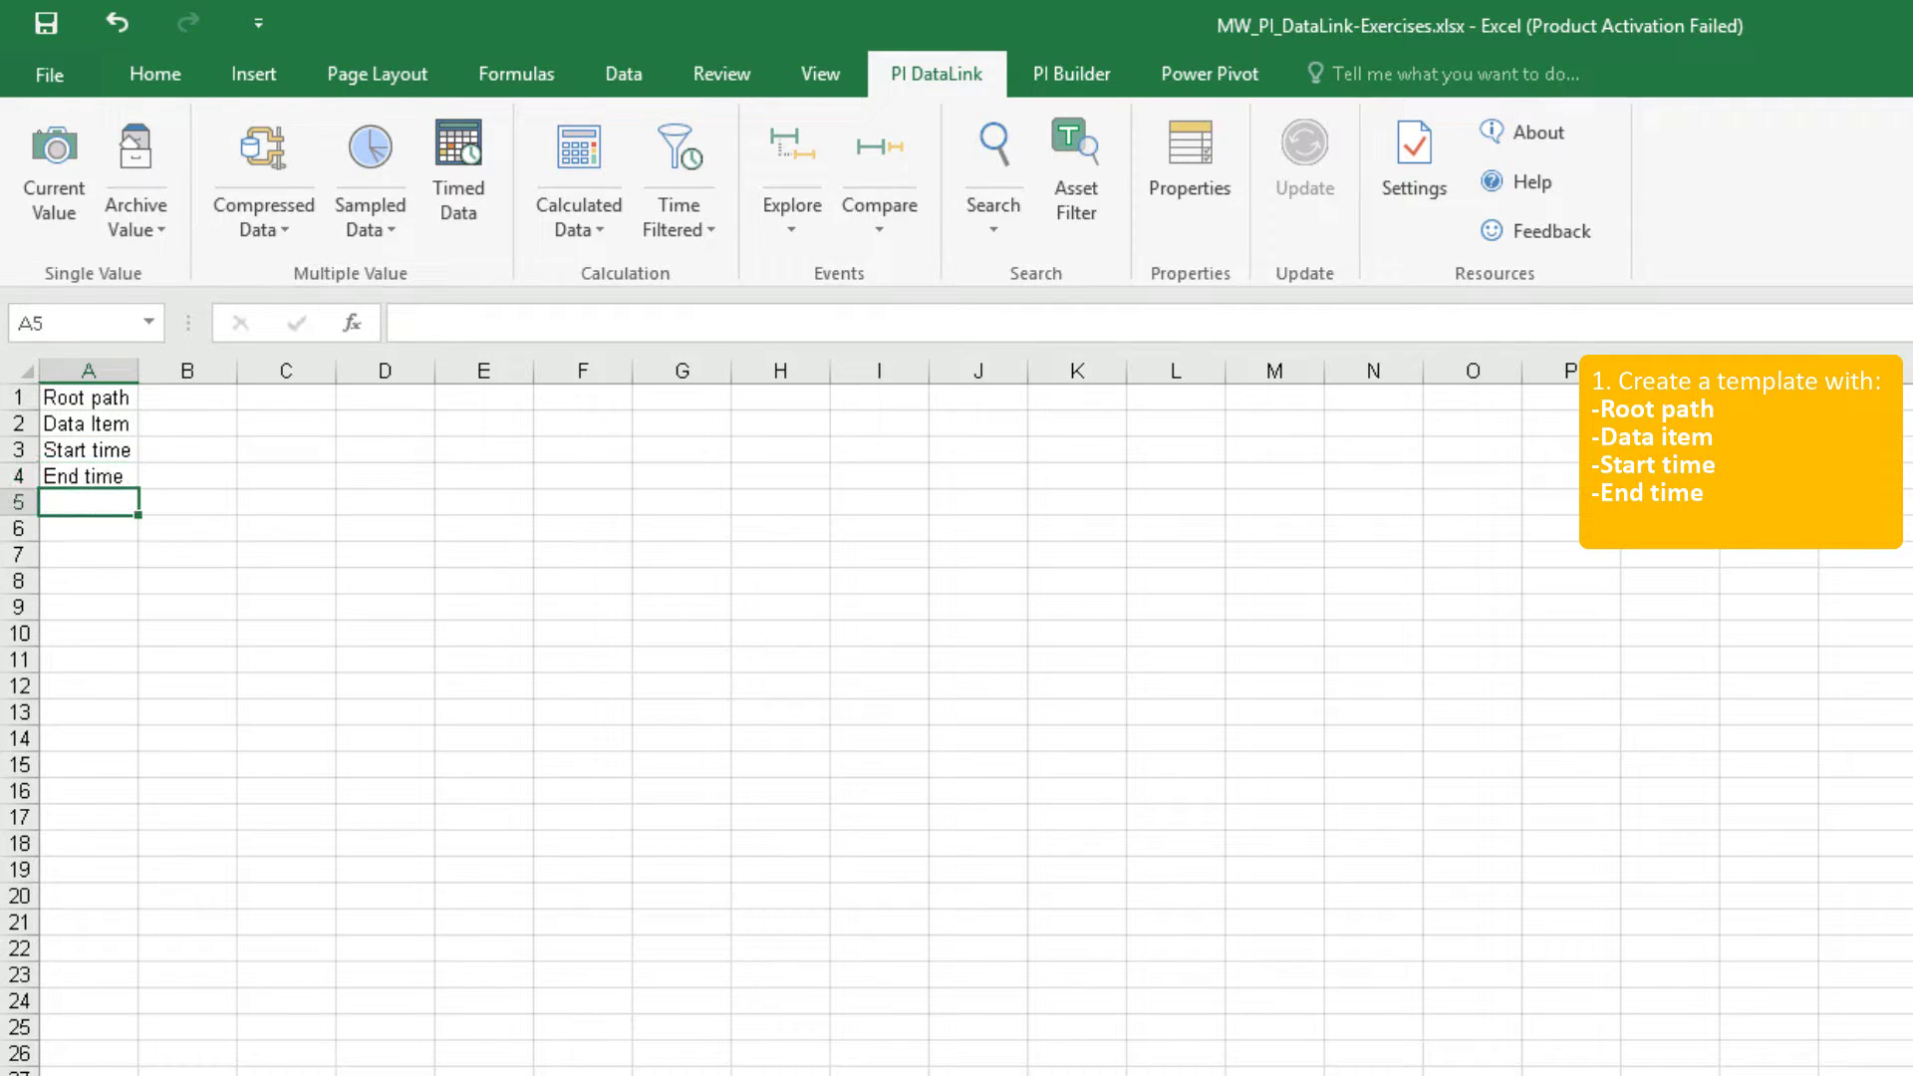
{"action": "left_click", "coordinate": [215, 398]}
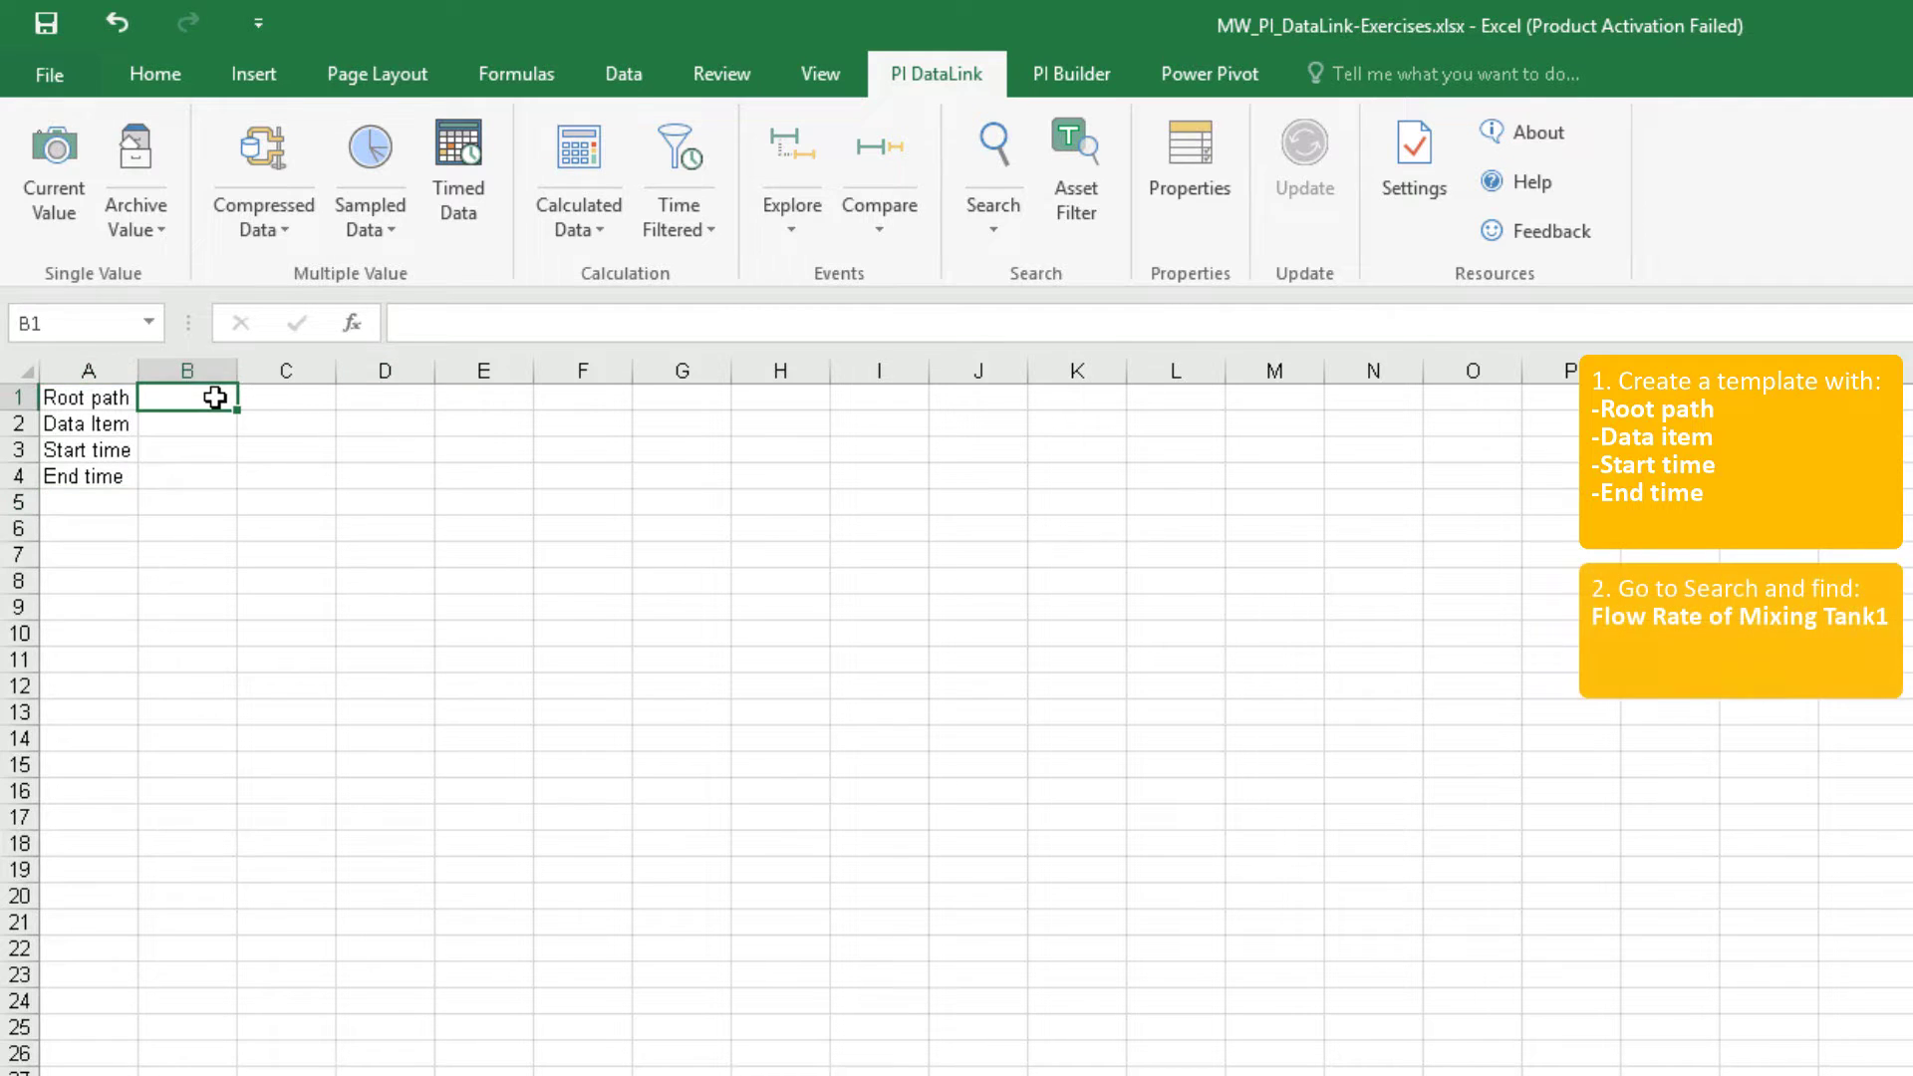
Insert Mixing Tank1's root path into B1 and Flow Rate, name only, into B2
{"action": "left_click", "coordinate": [978, 199]}
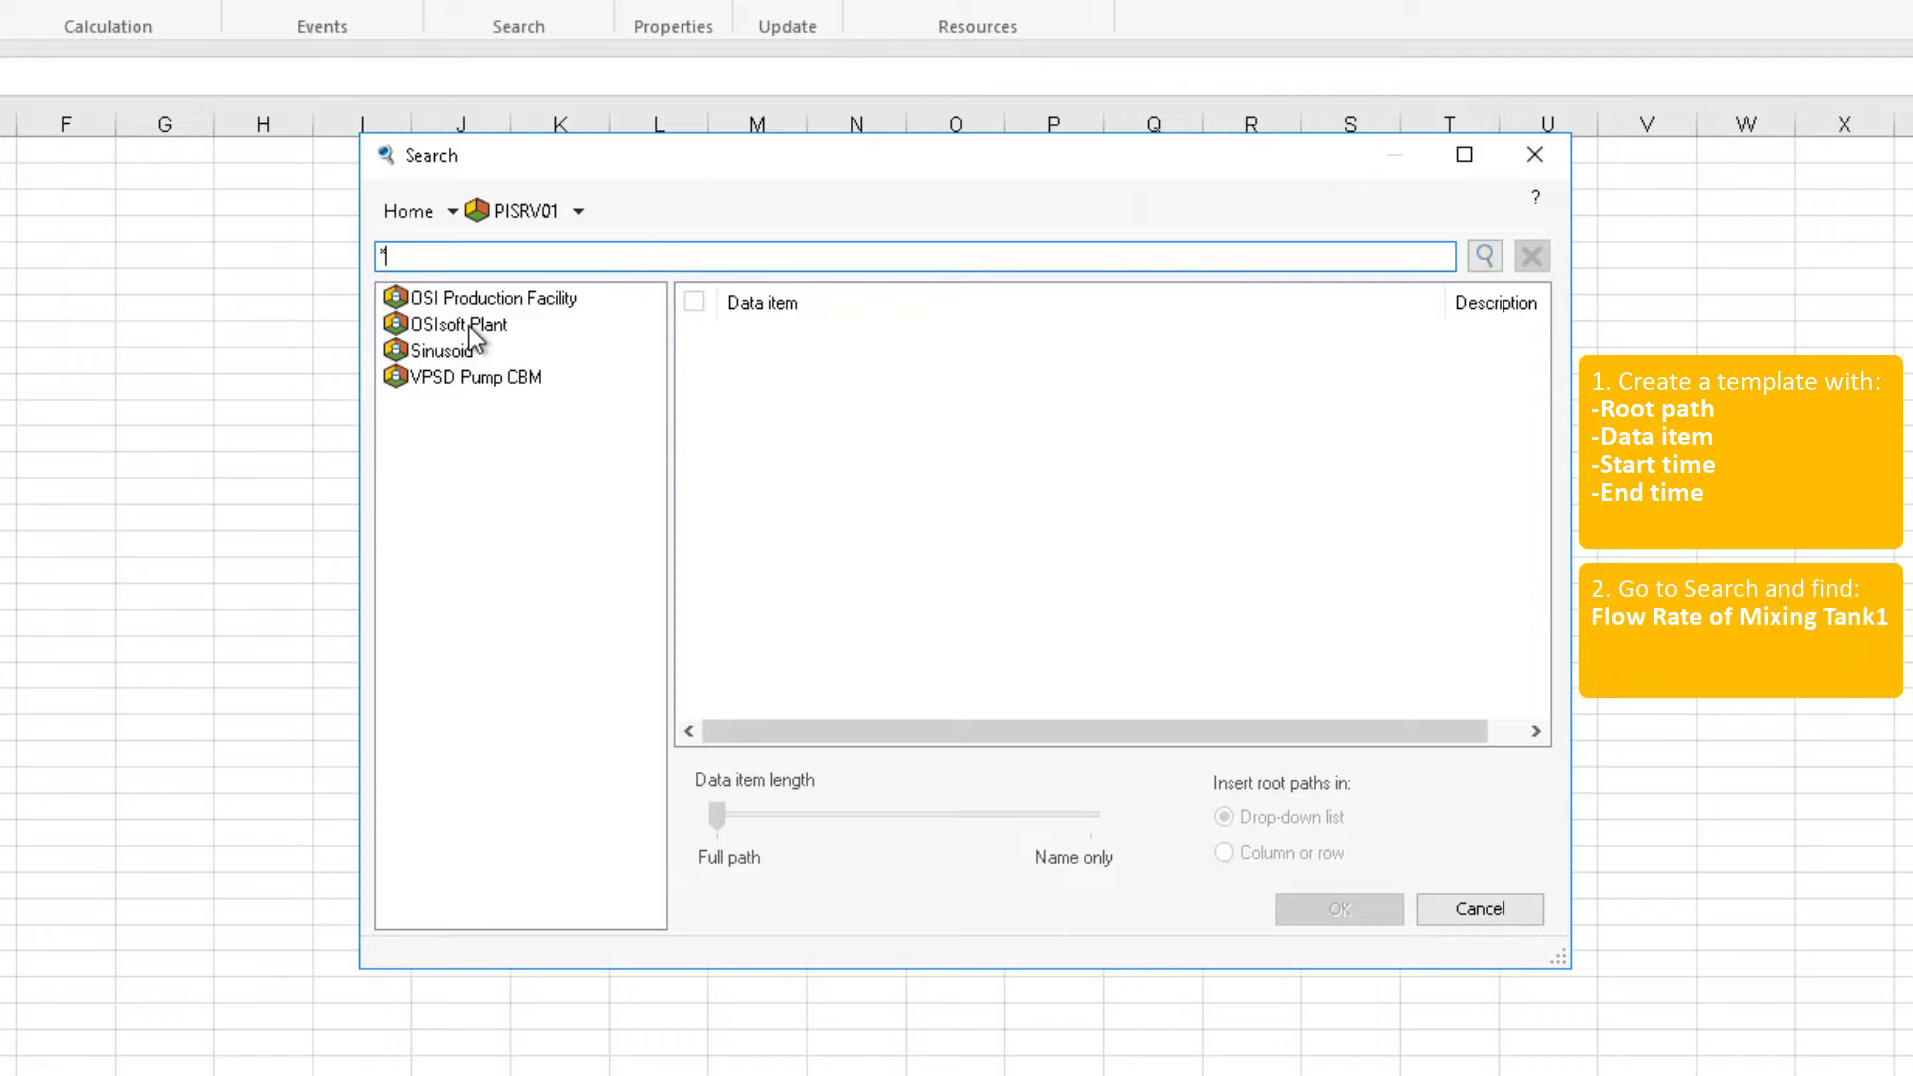
{"action": "double_click", "coordinate": [469, 326]}
{"action": "double_click", "coordinate": [469, 326]}
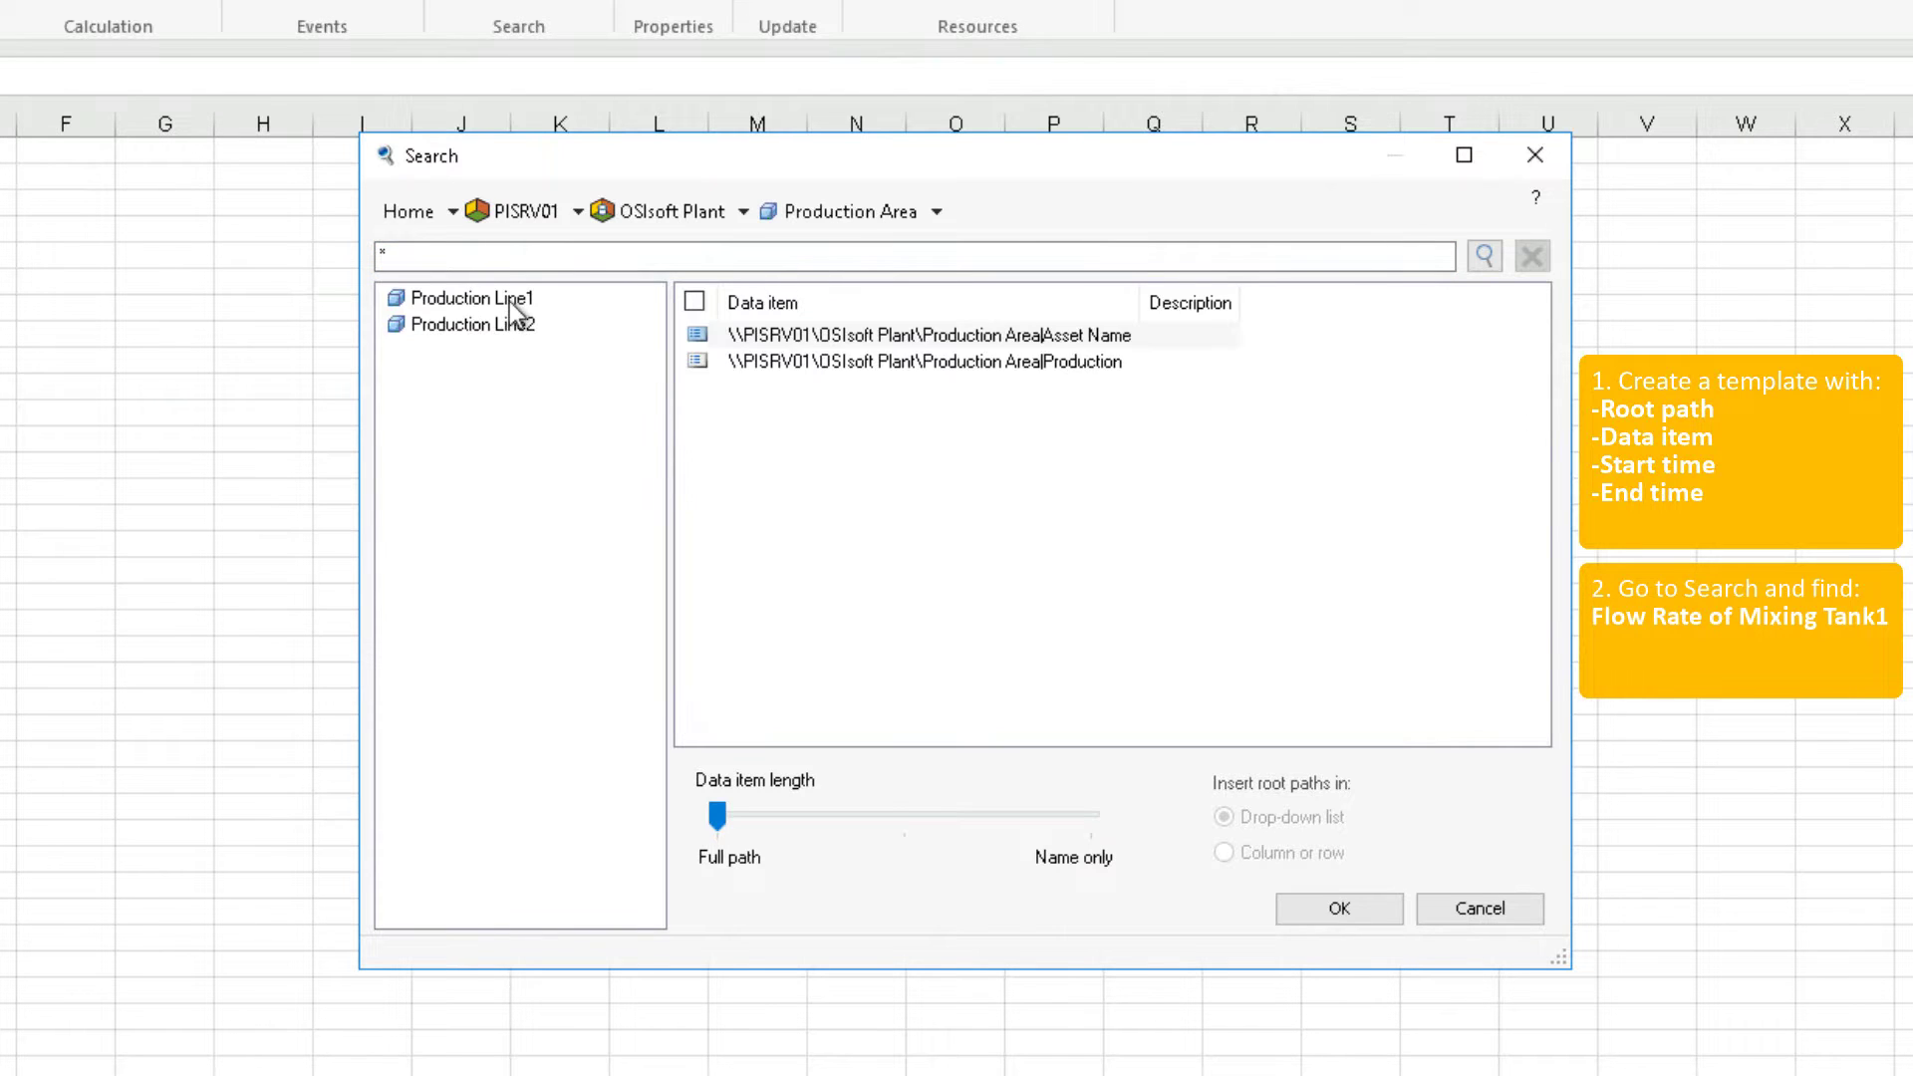
{"action": "double_click", "coordinate": [510, 301]}
{"action": "left_click", "coordinate": [501, 301]}
{"action": "double_click", "coordinate": [500, 301]}
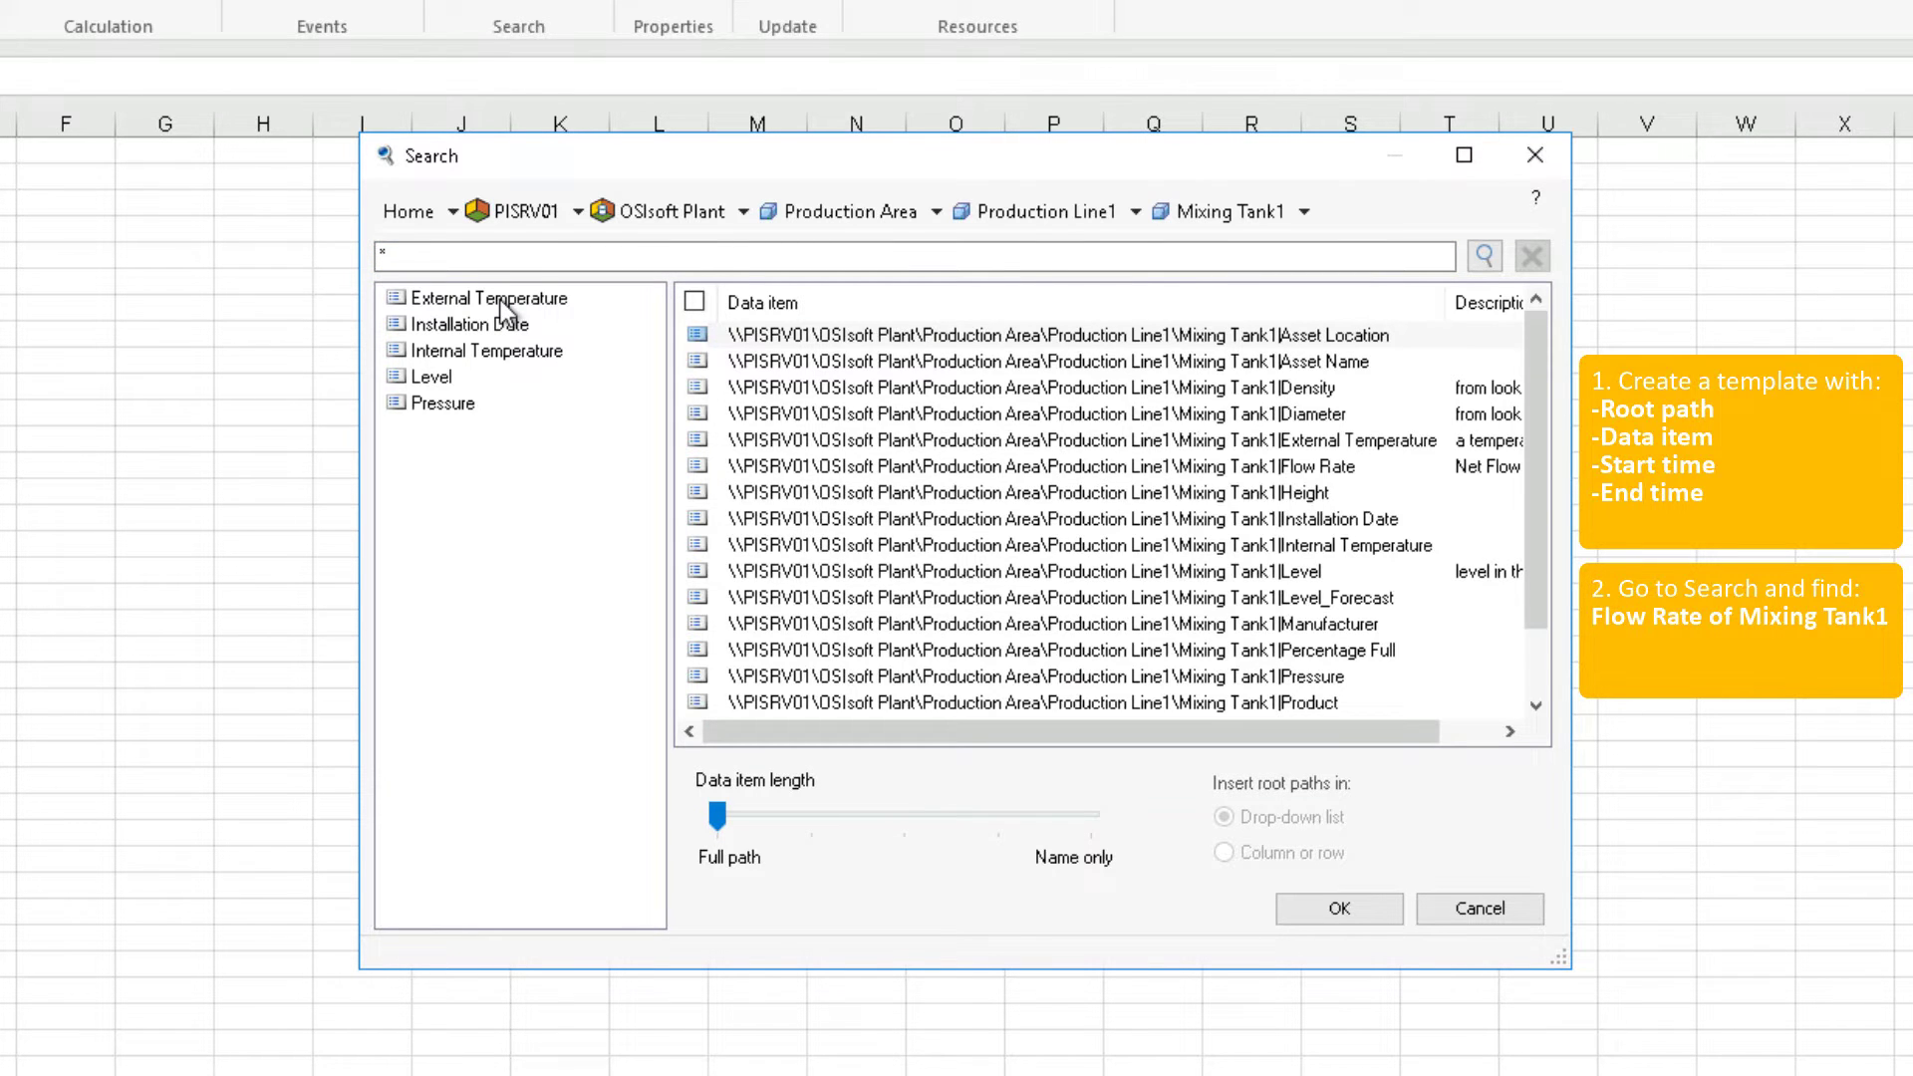
{"action": "left_click", "coordinate": [1296, 472]}
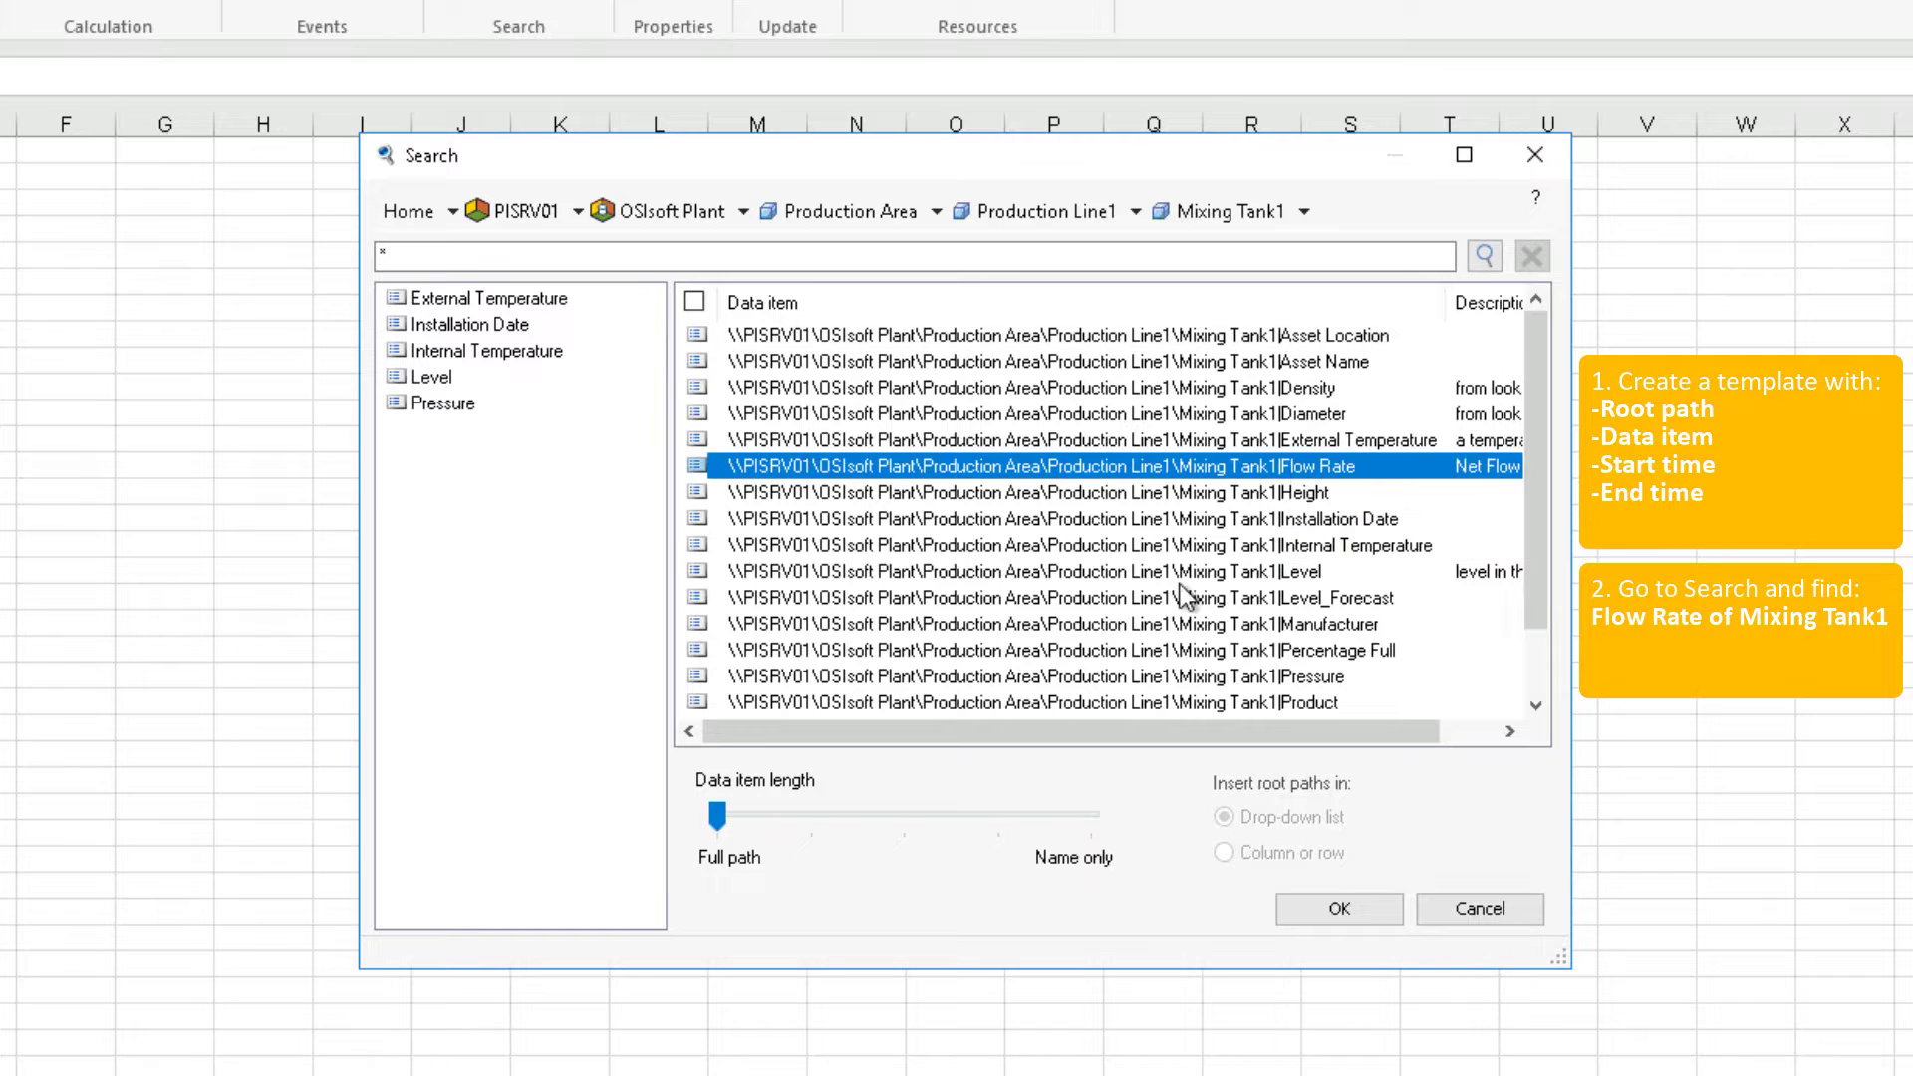
{"action": "left_click_drag", "start_coordinate": [718, 823], "coordinate": [1103, 829]}
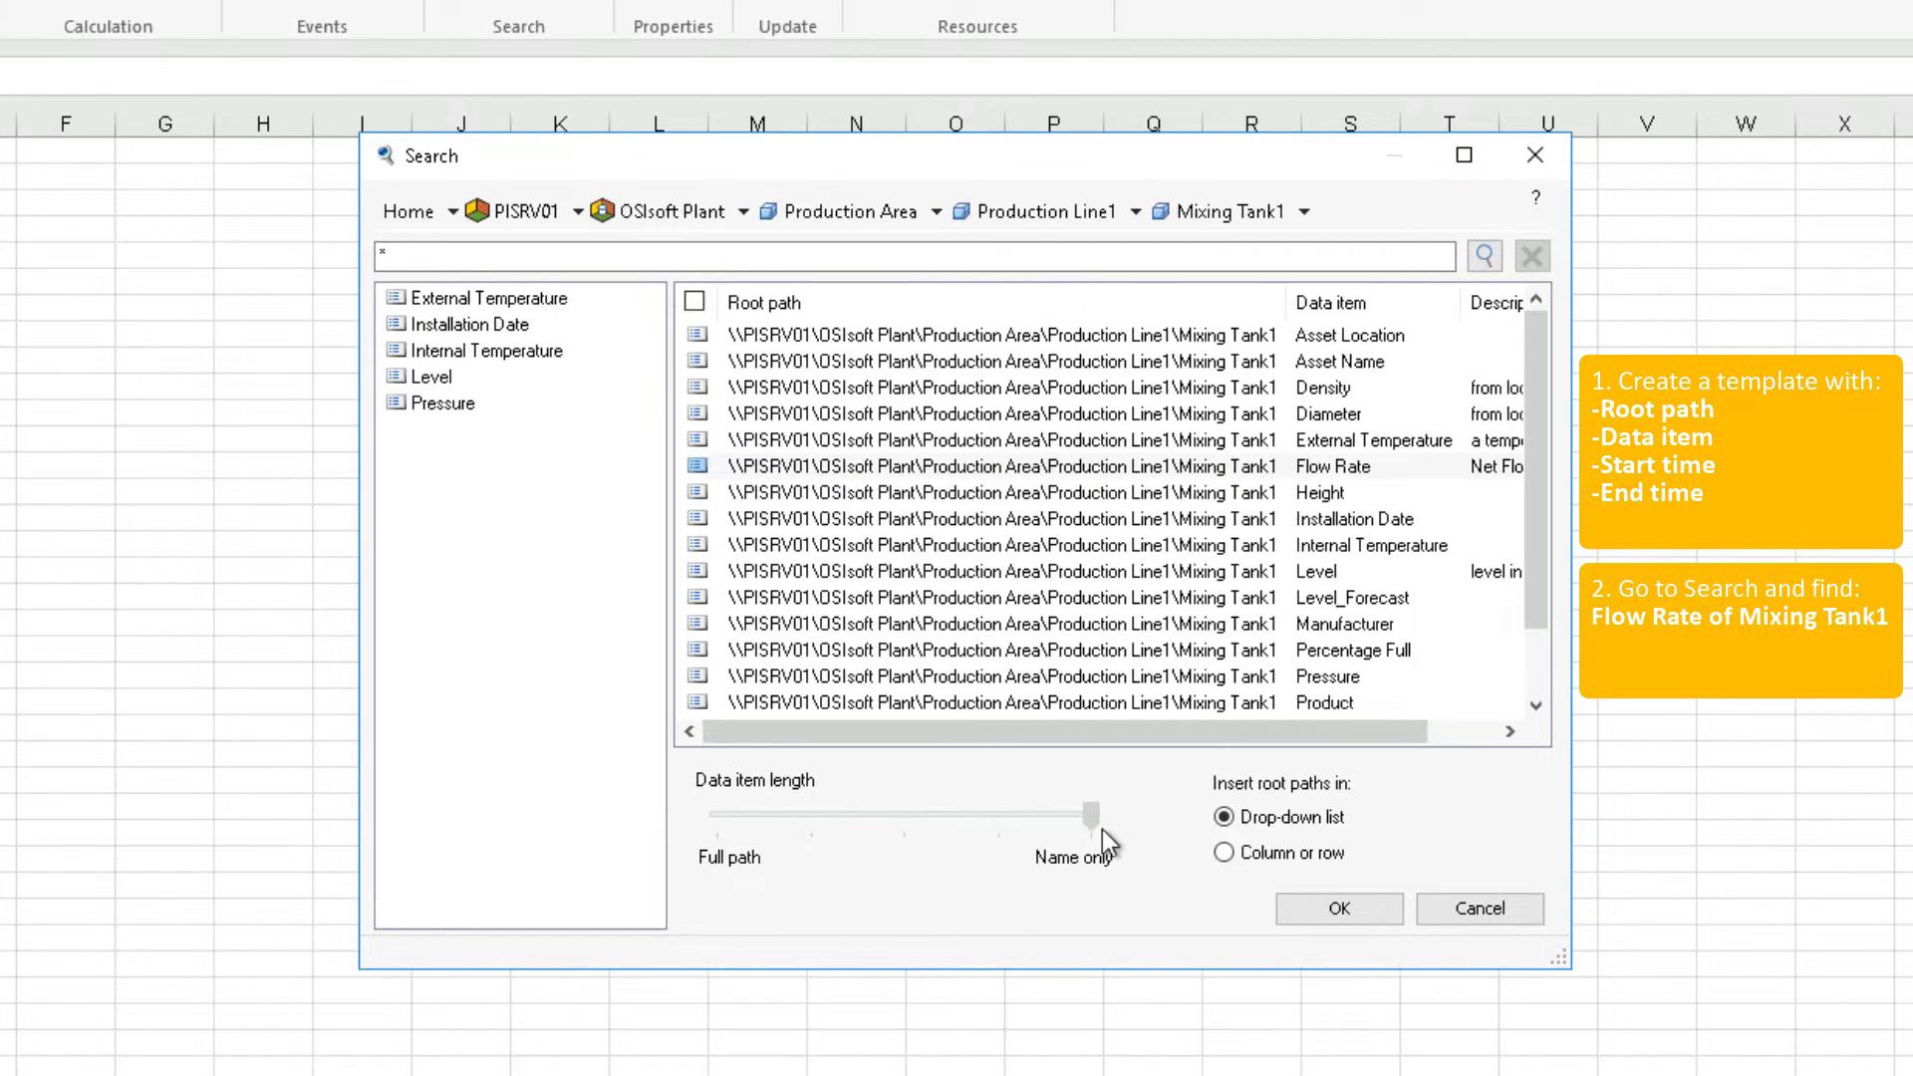
{"action": "left_click", "coordinate": [1336, 909]}
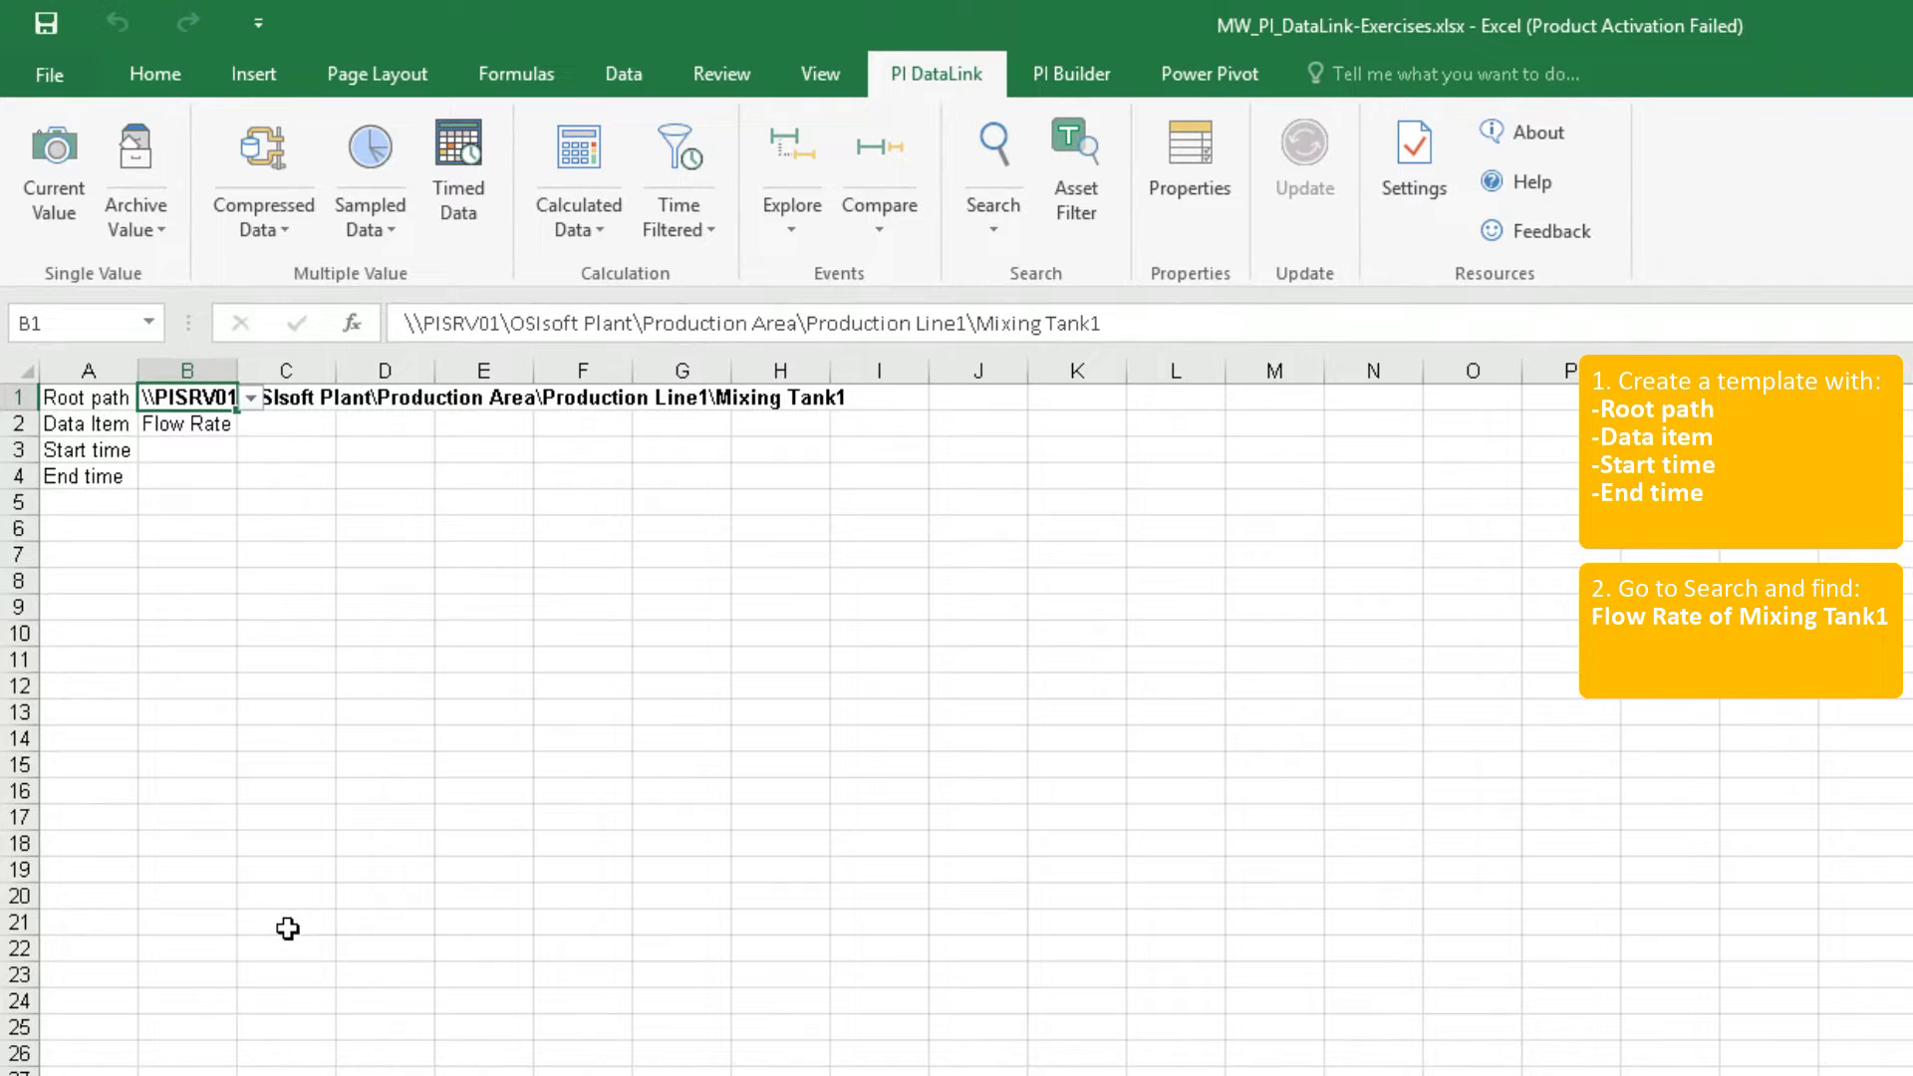
Enter * as the start time in B3 and *-2h as the end time in B4
{"action": "left_click", "coordinate": [217, 447]}
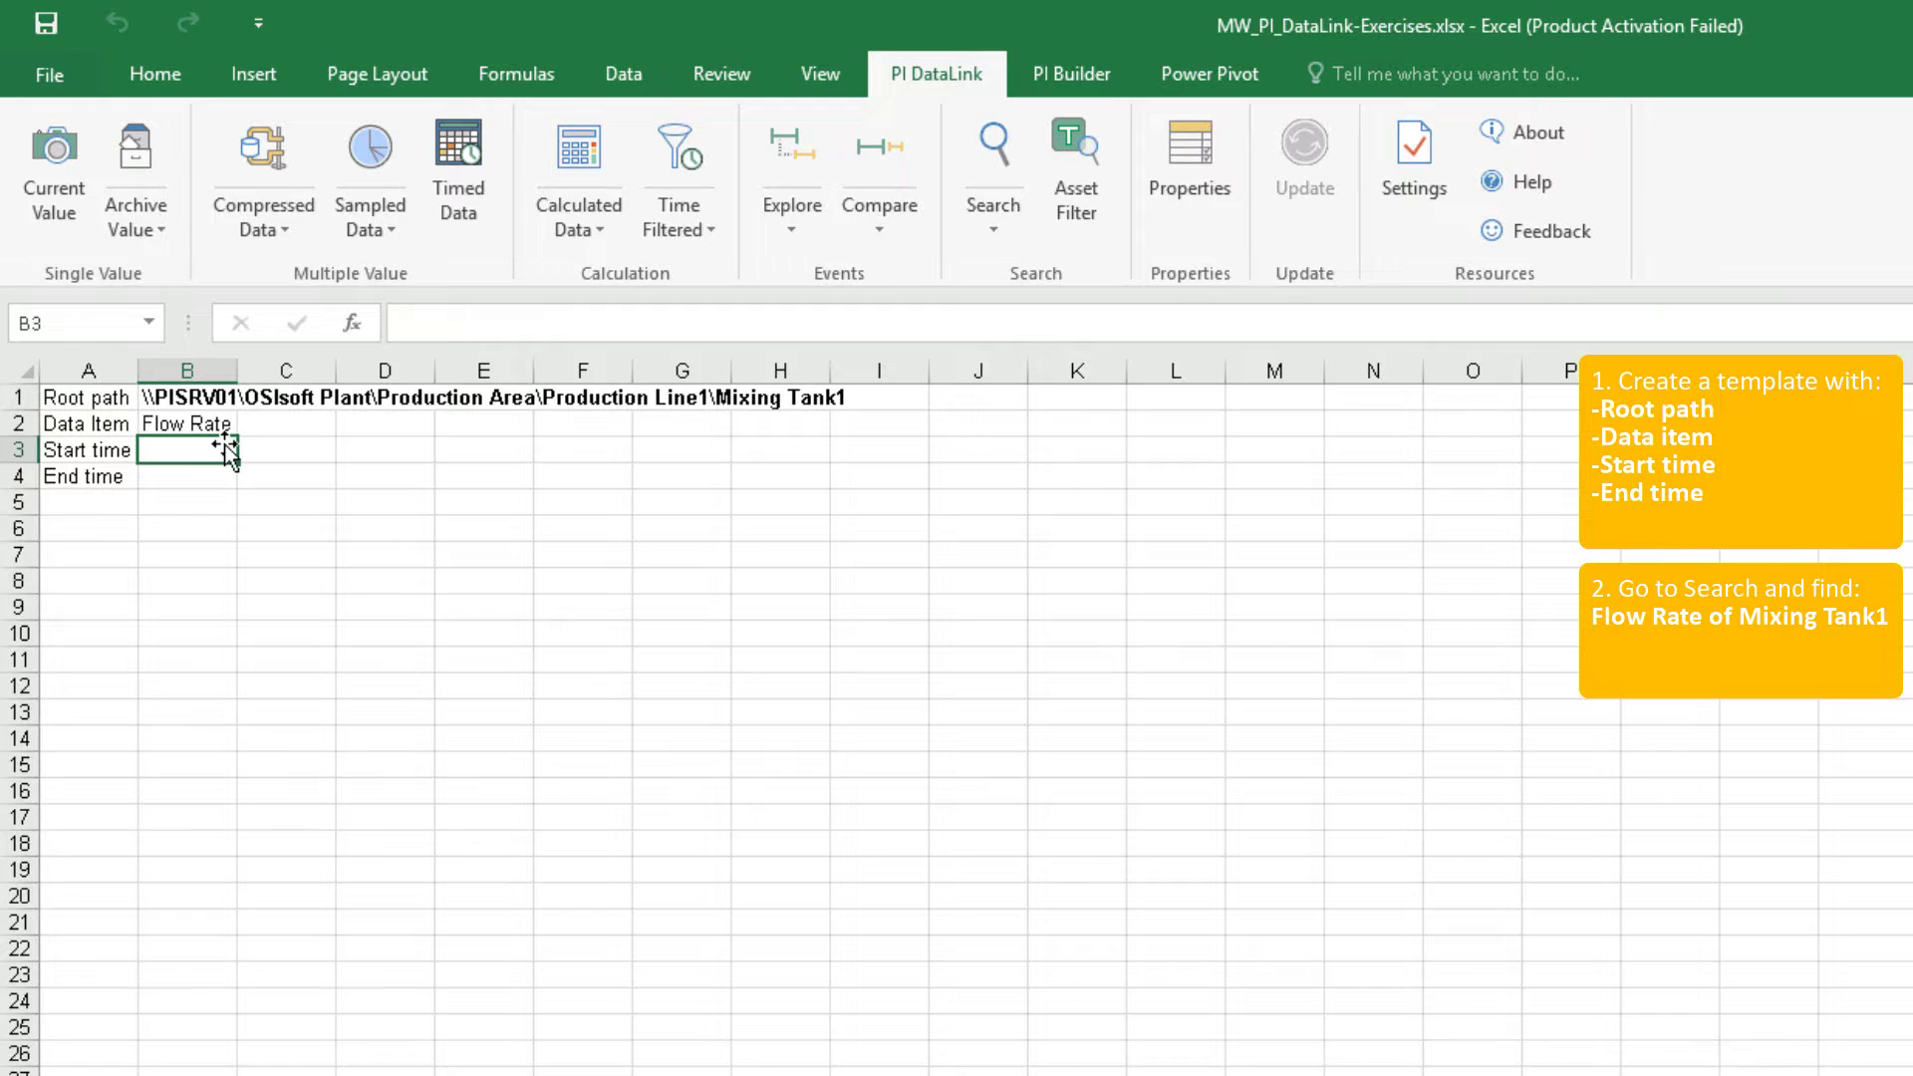
{"action": "type", "text": "*"}
{"action": "left_click", "coordinate": [203, 477]}
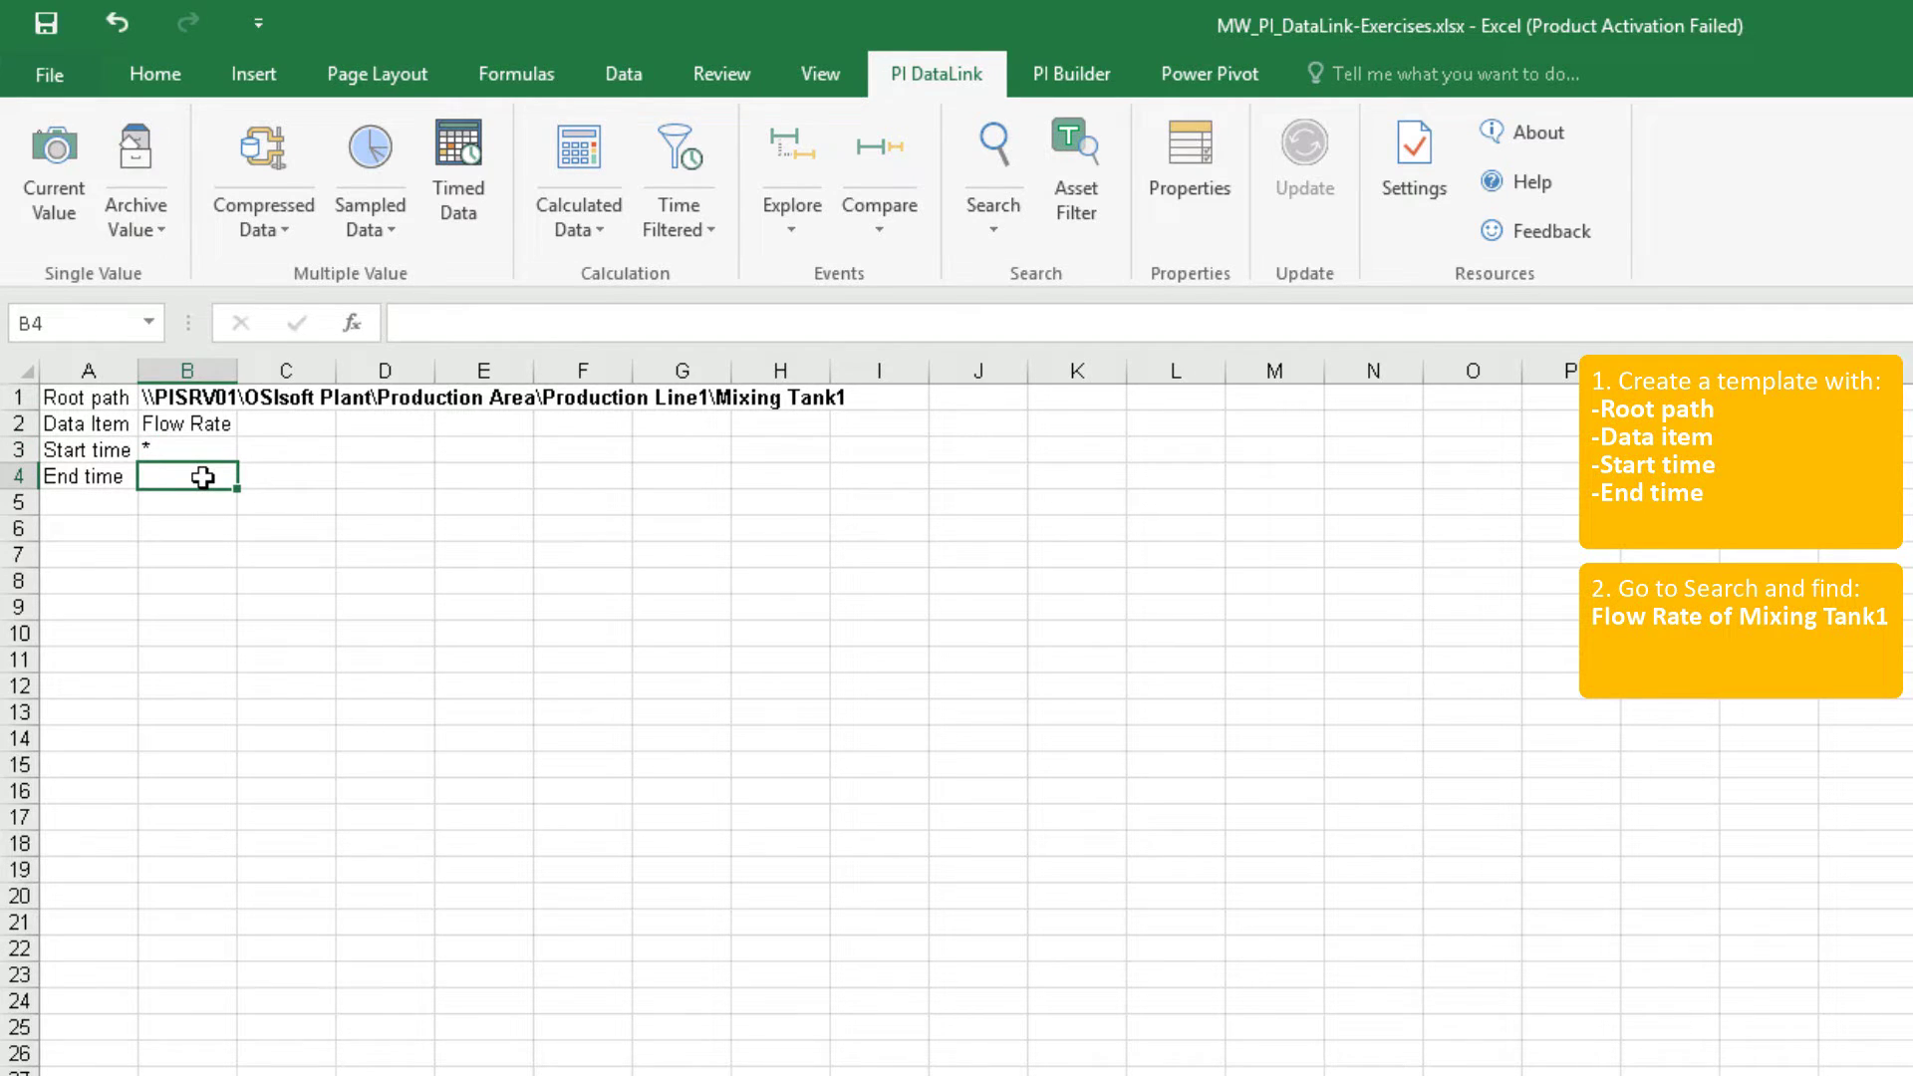
{"action": "type", "text": "*-2h"}
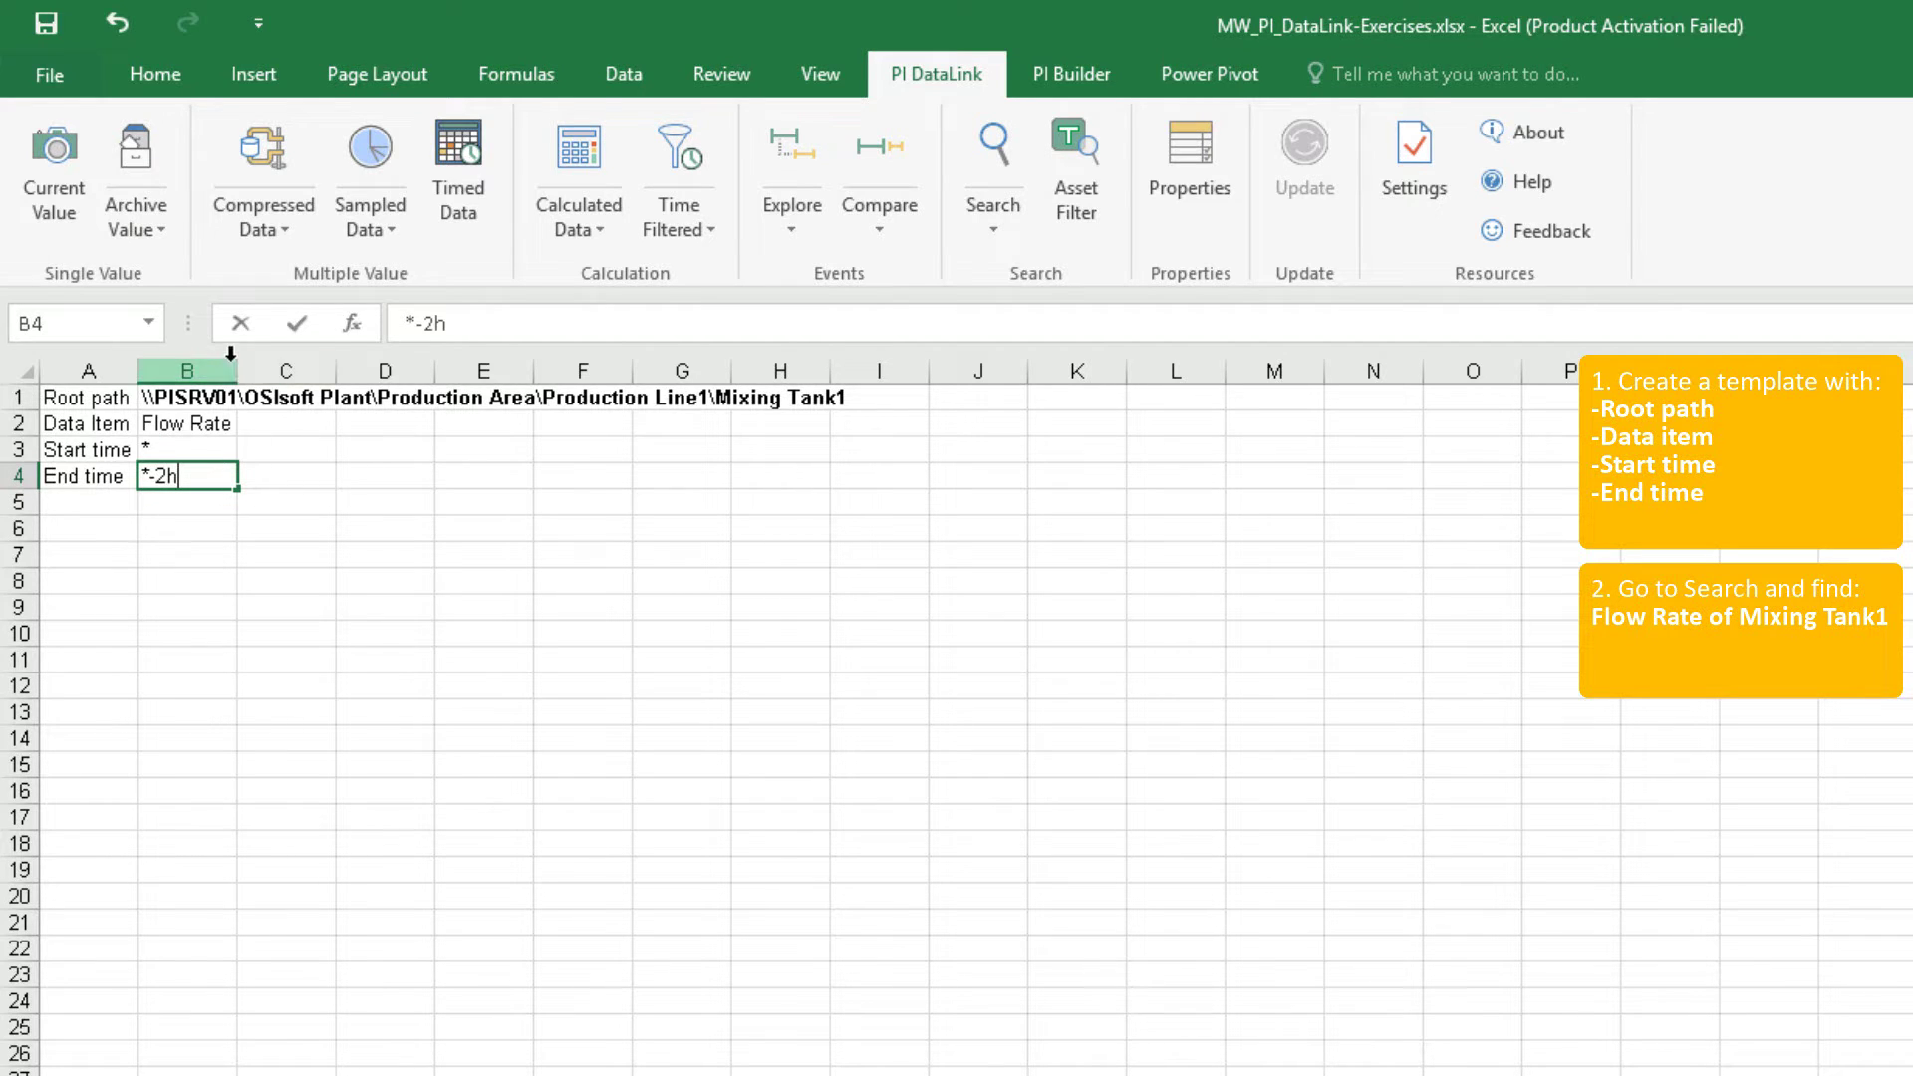
{"action": "left_click", "coordinate": [289, 523]}
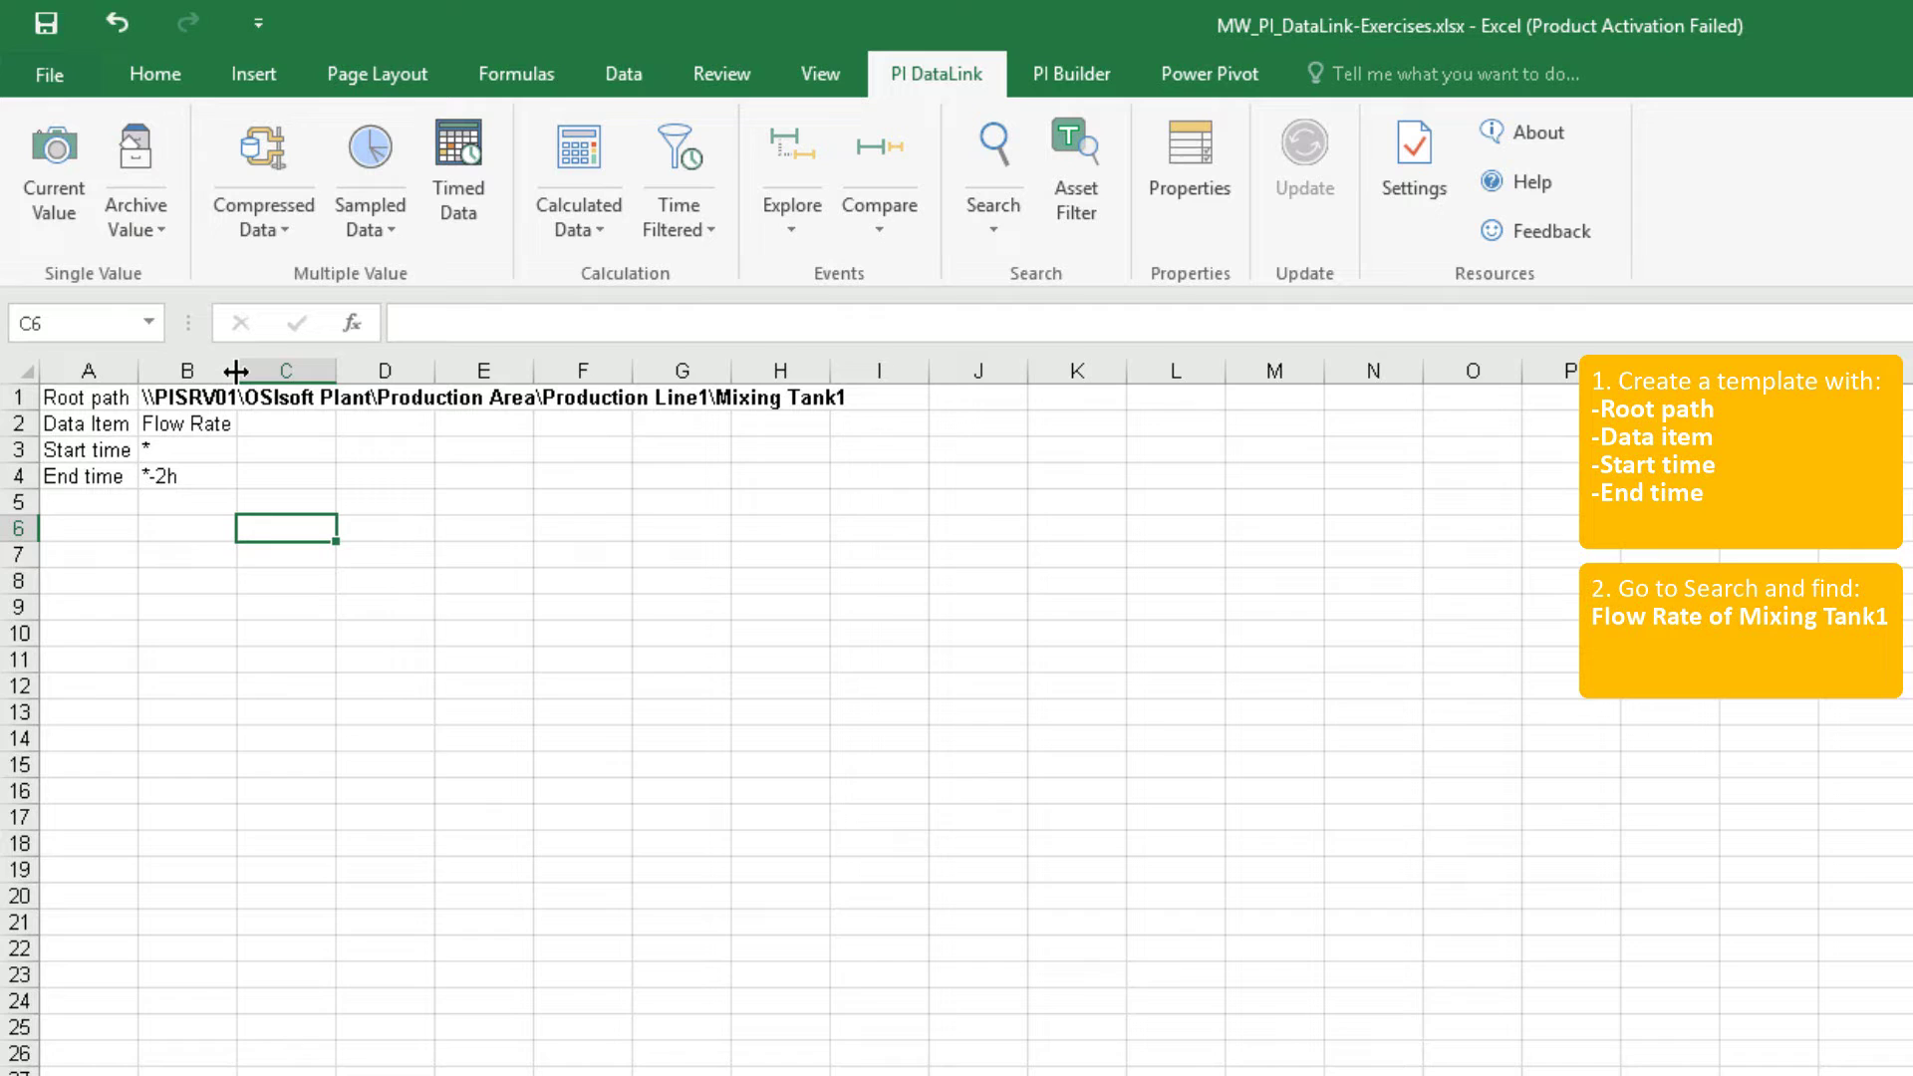
Autofit column B and add Average, Maximum and Minimum headers in C1, D1 and E1
{"action": "double_click", "coordinate": [237, 371]}
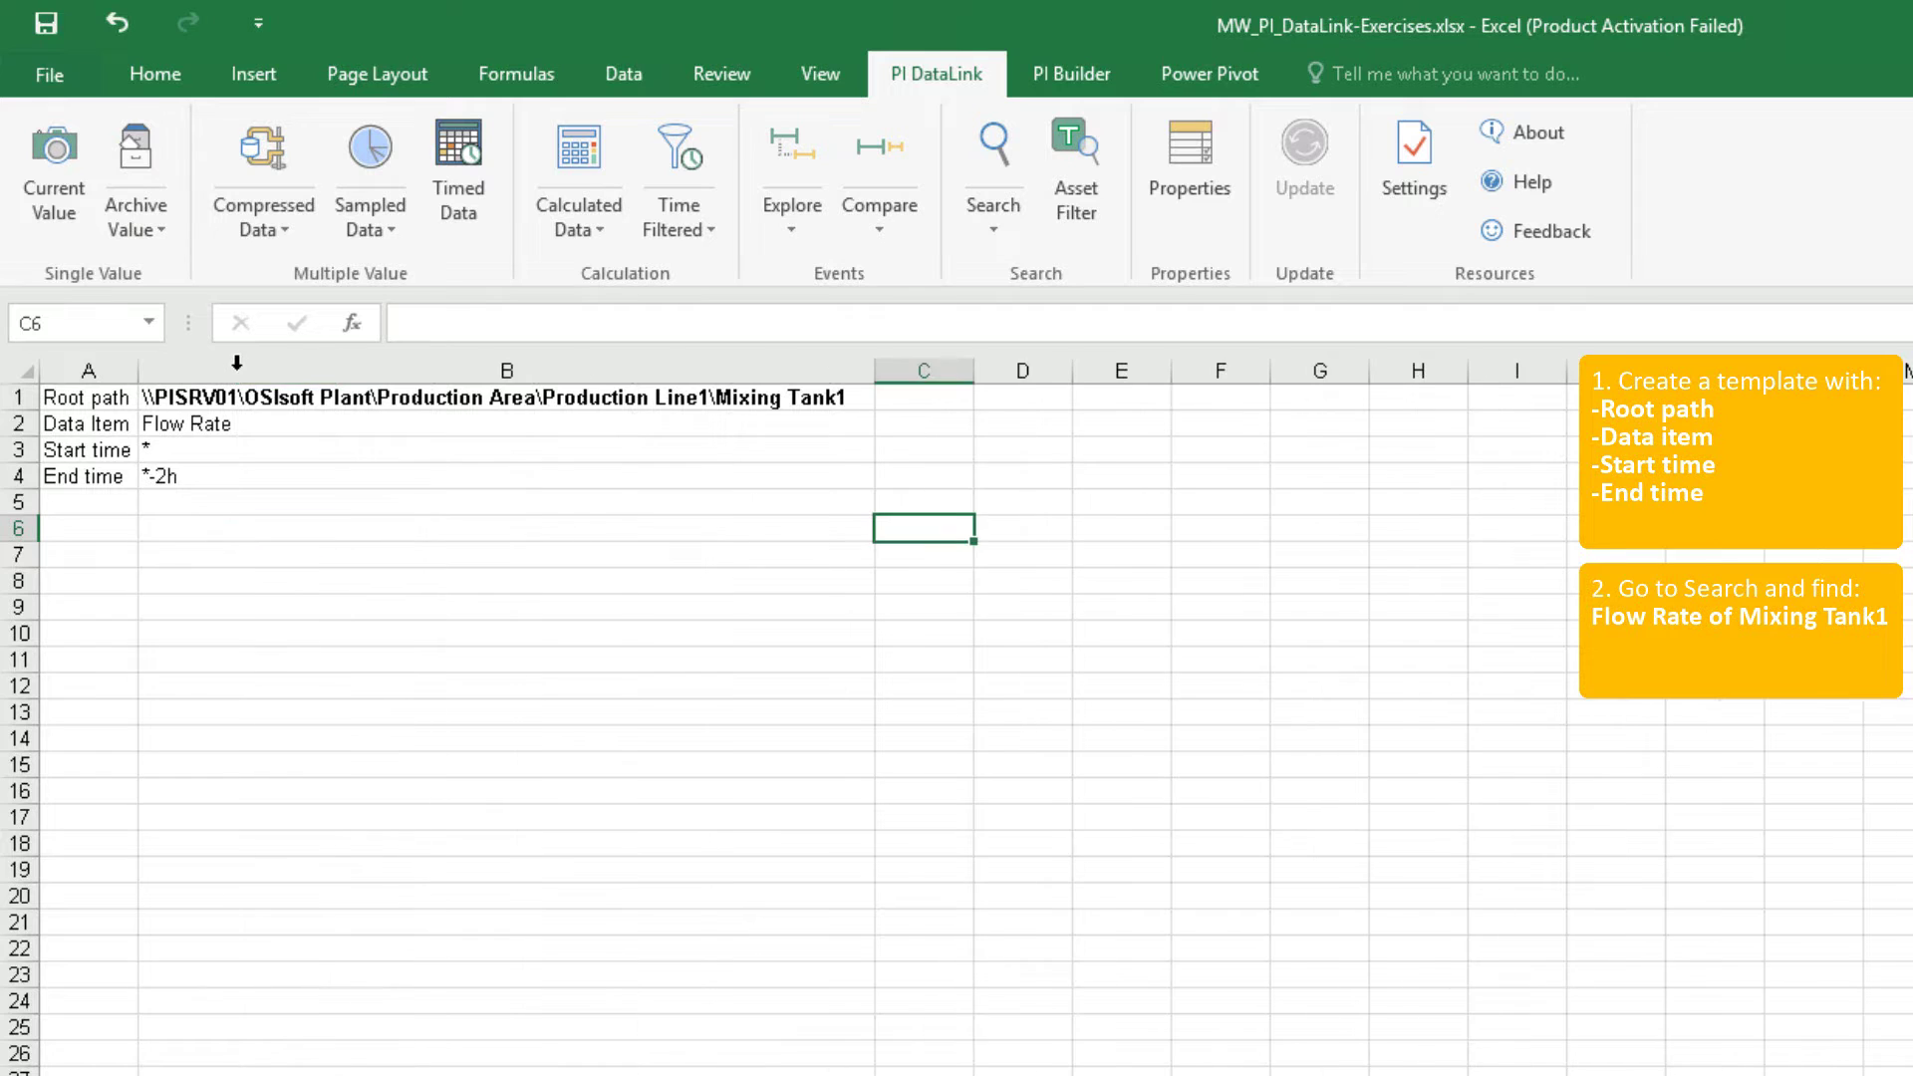
{"action": "left_click", "coordinate": [926, 398]}
{"action": "type", "text": "Average"}
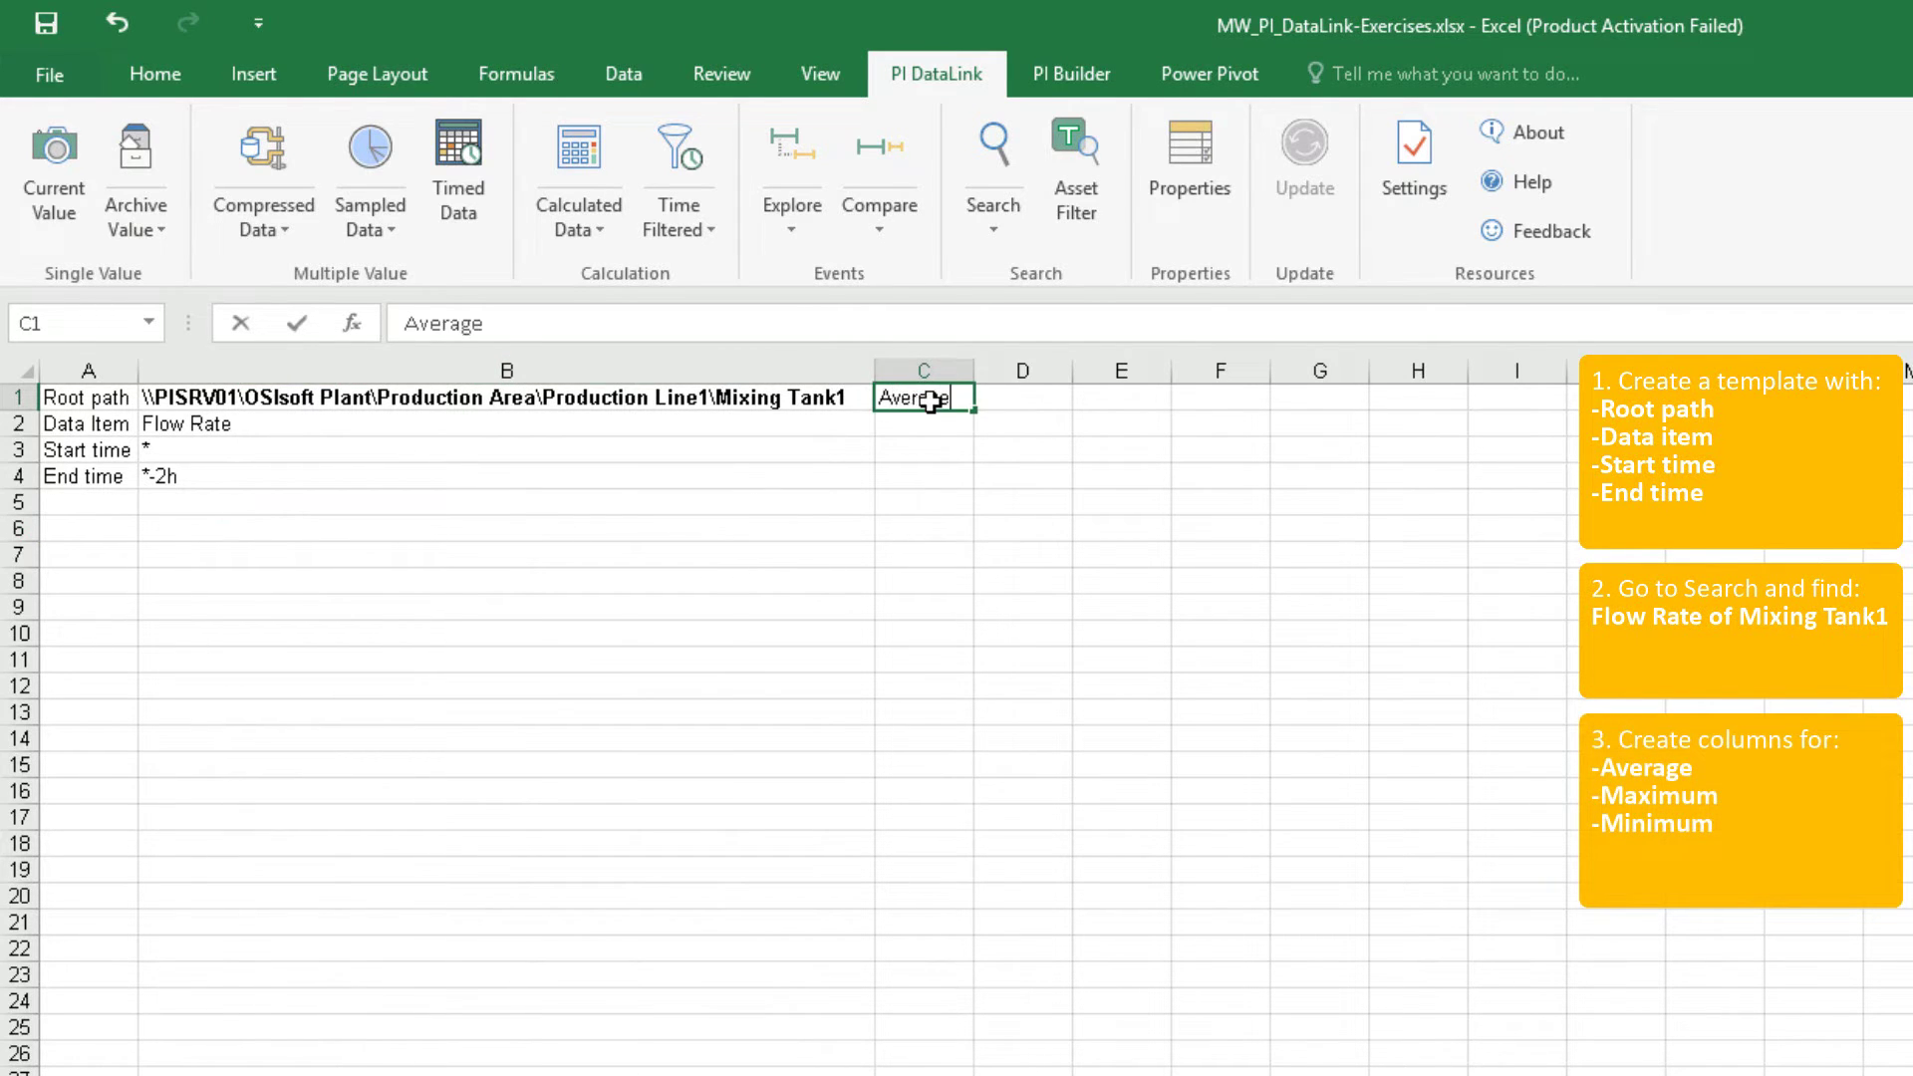
{"action": "left_click", "coordinate": [1042, 397]}
{"action": "type", "text": "Maximum"}
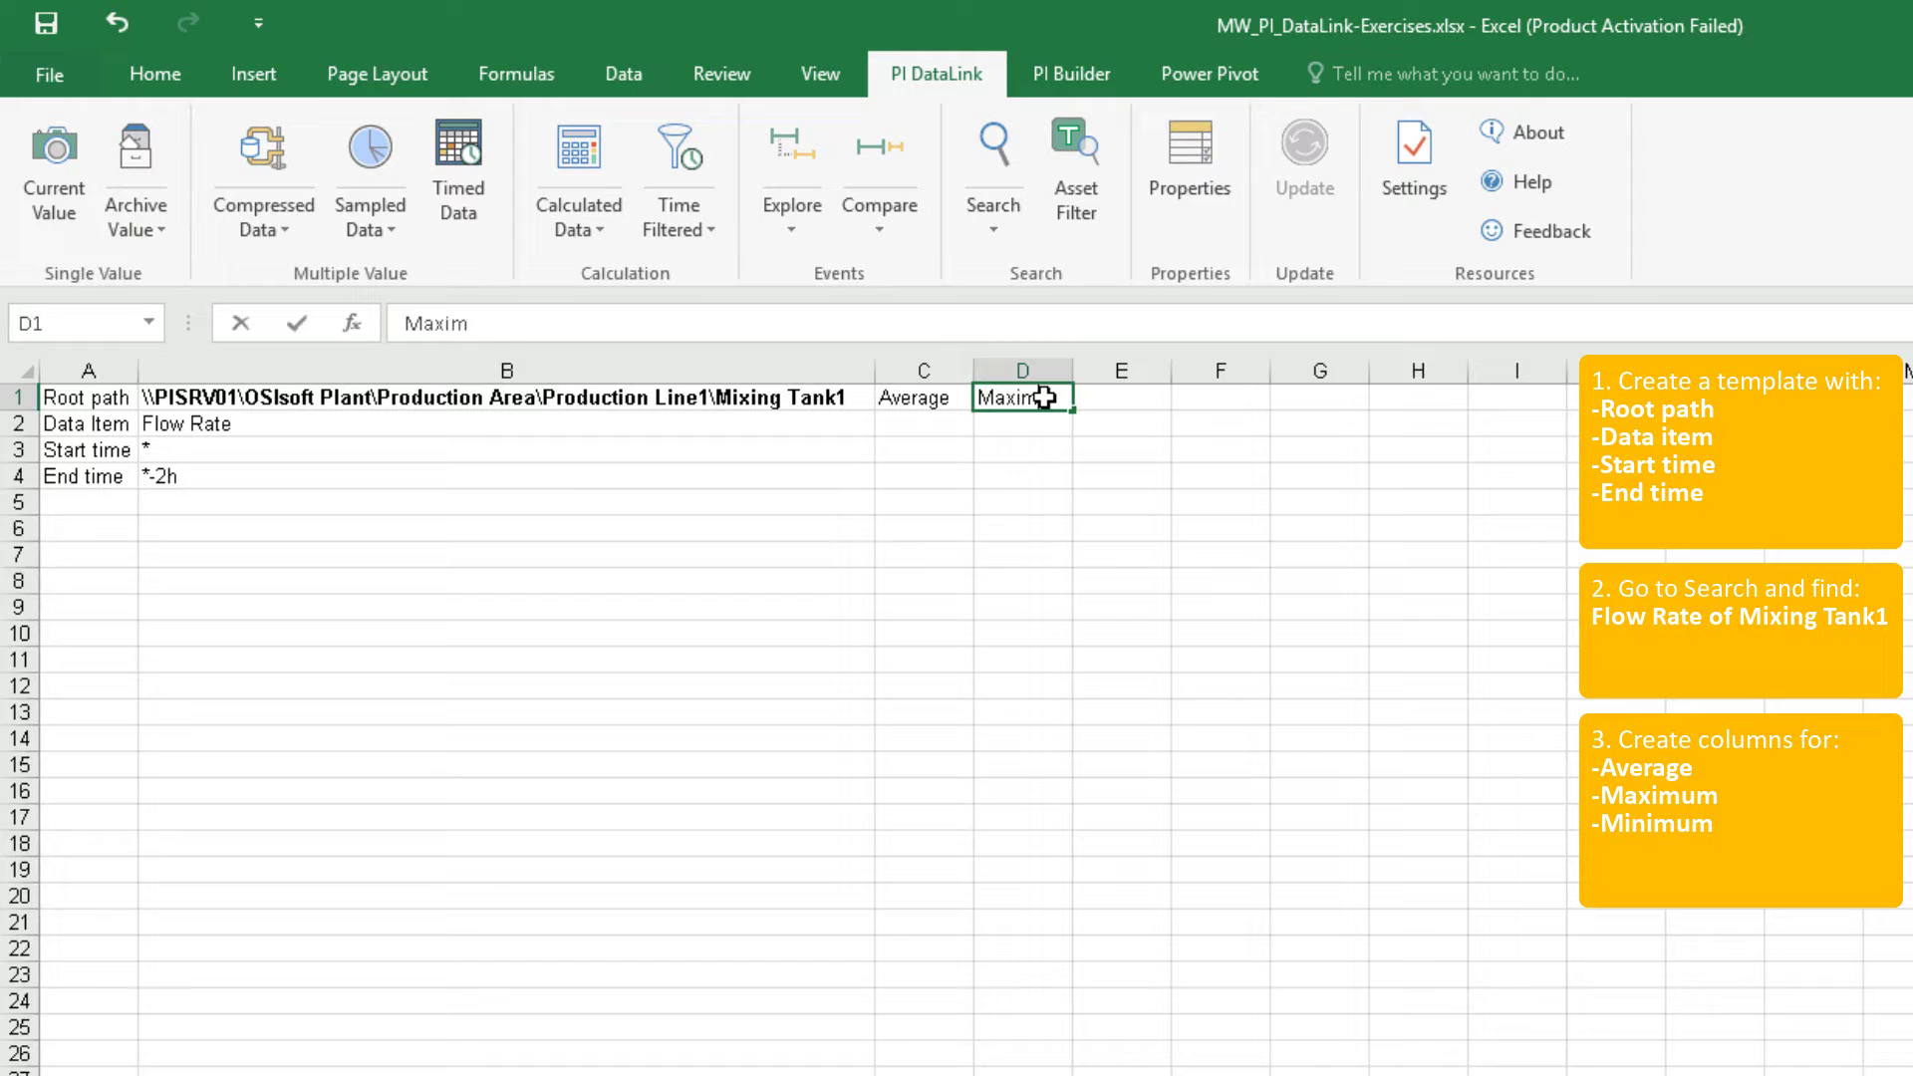
{"action": "left_click", "coordinate": [1134, 408]}
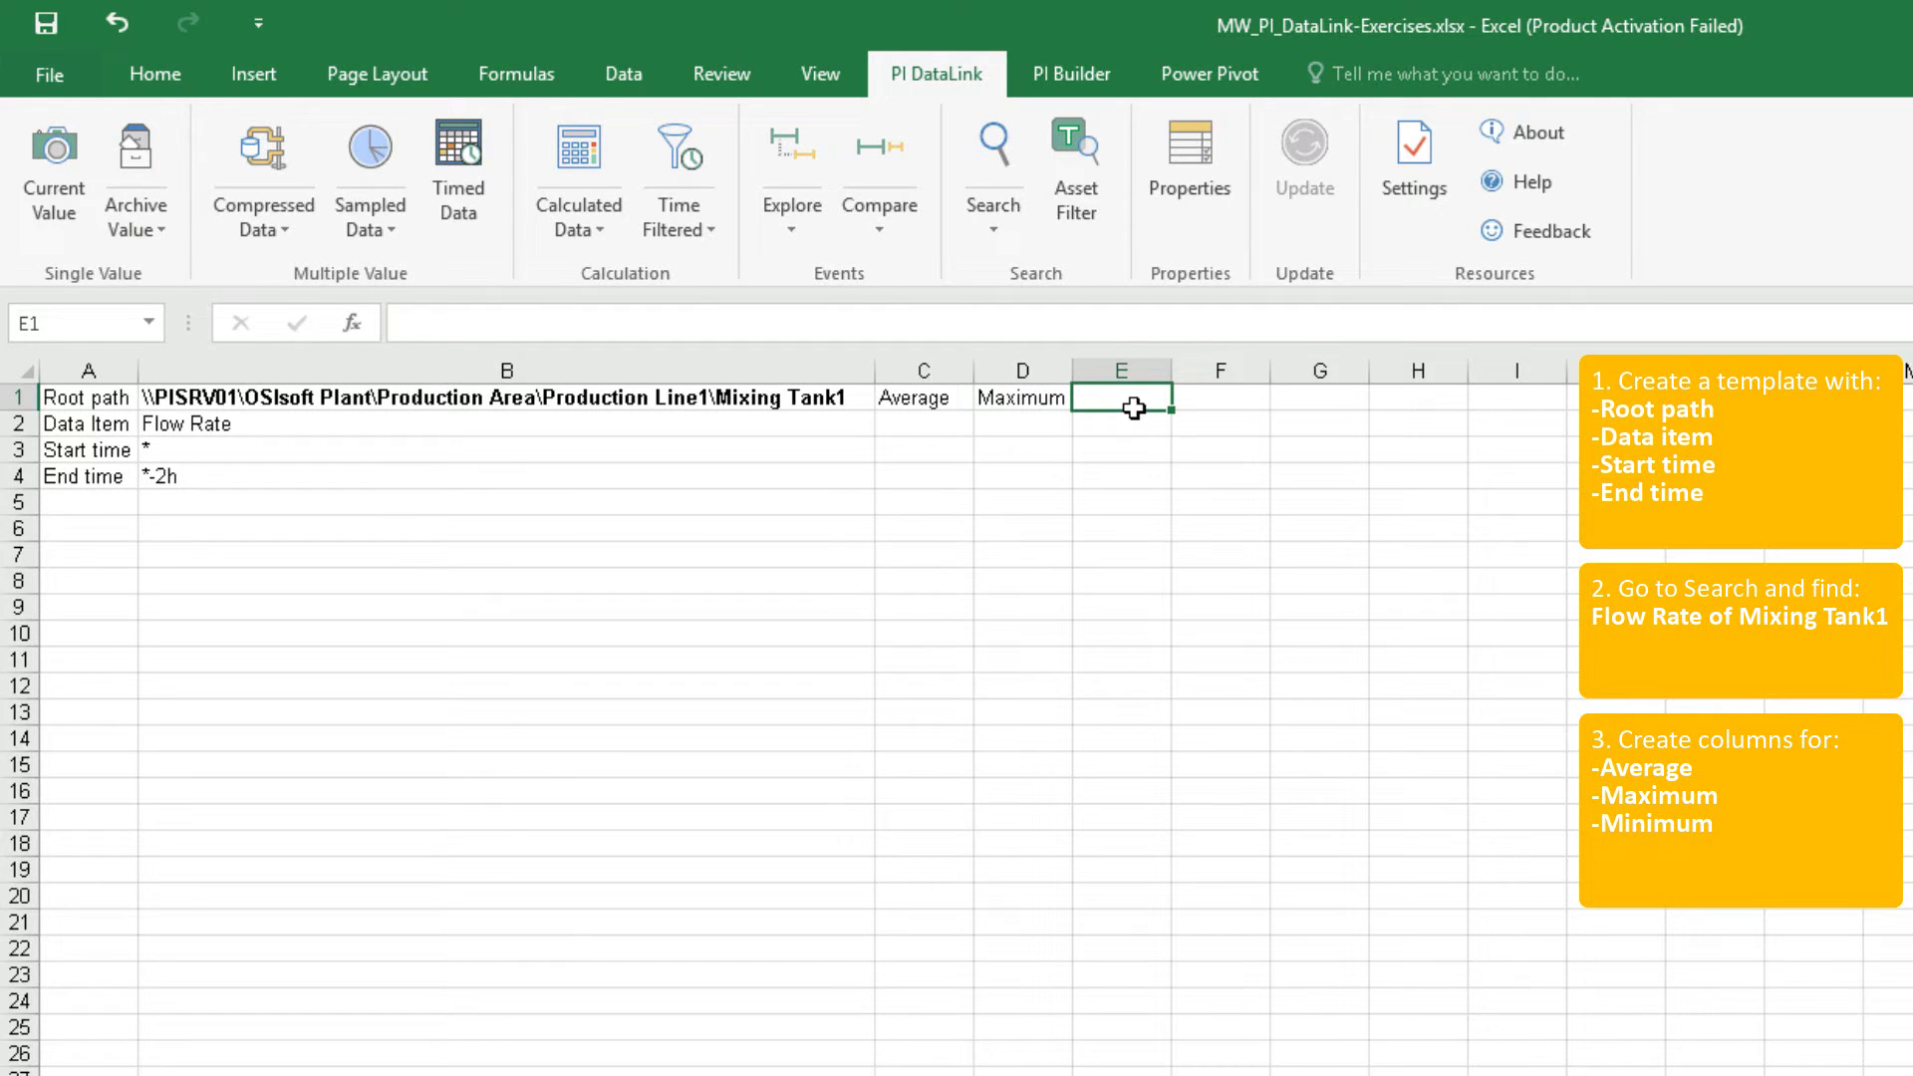
{"action": "type", "text": "Minimum"}
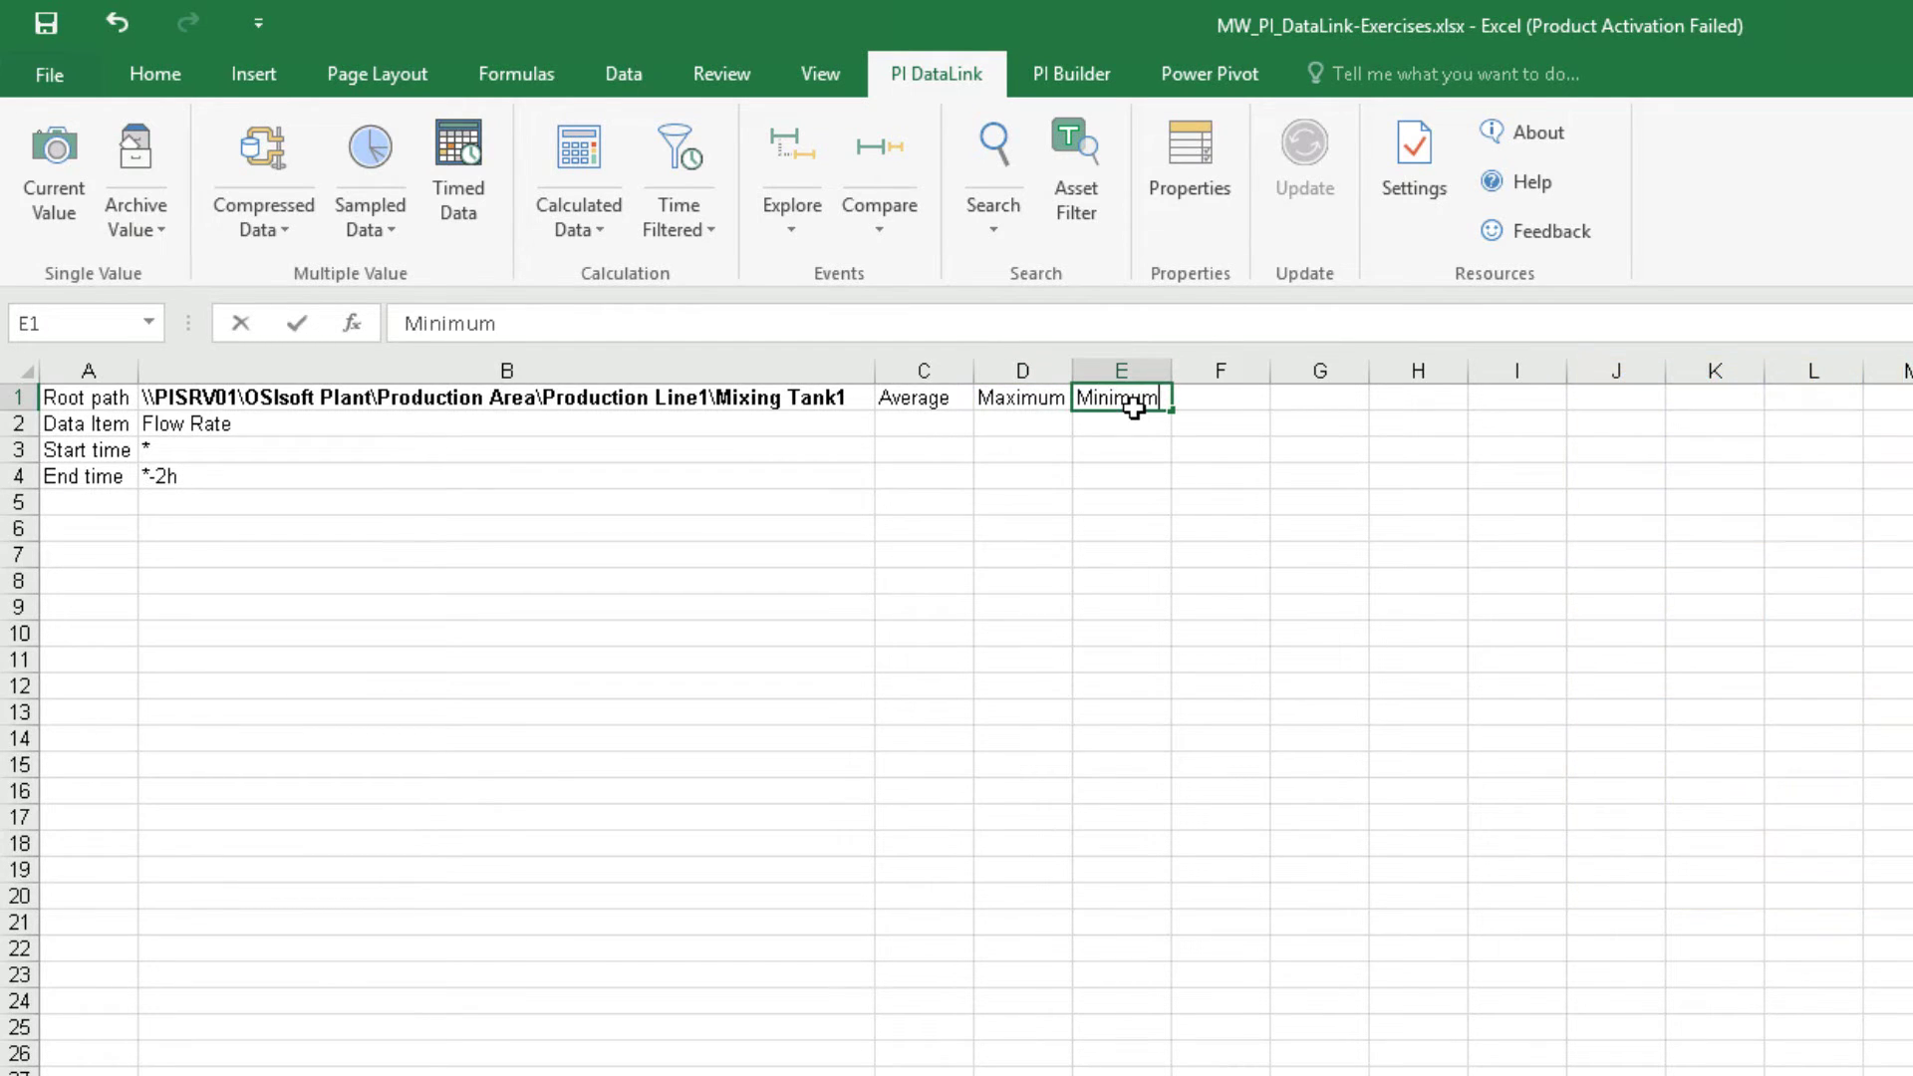
{"action": "key", "text": "Return"}
{"action": "left_click", "coordinate": [944, 427]}
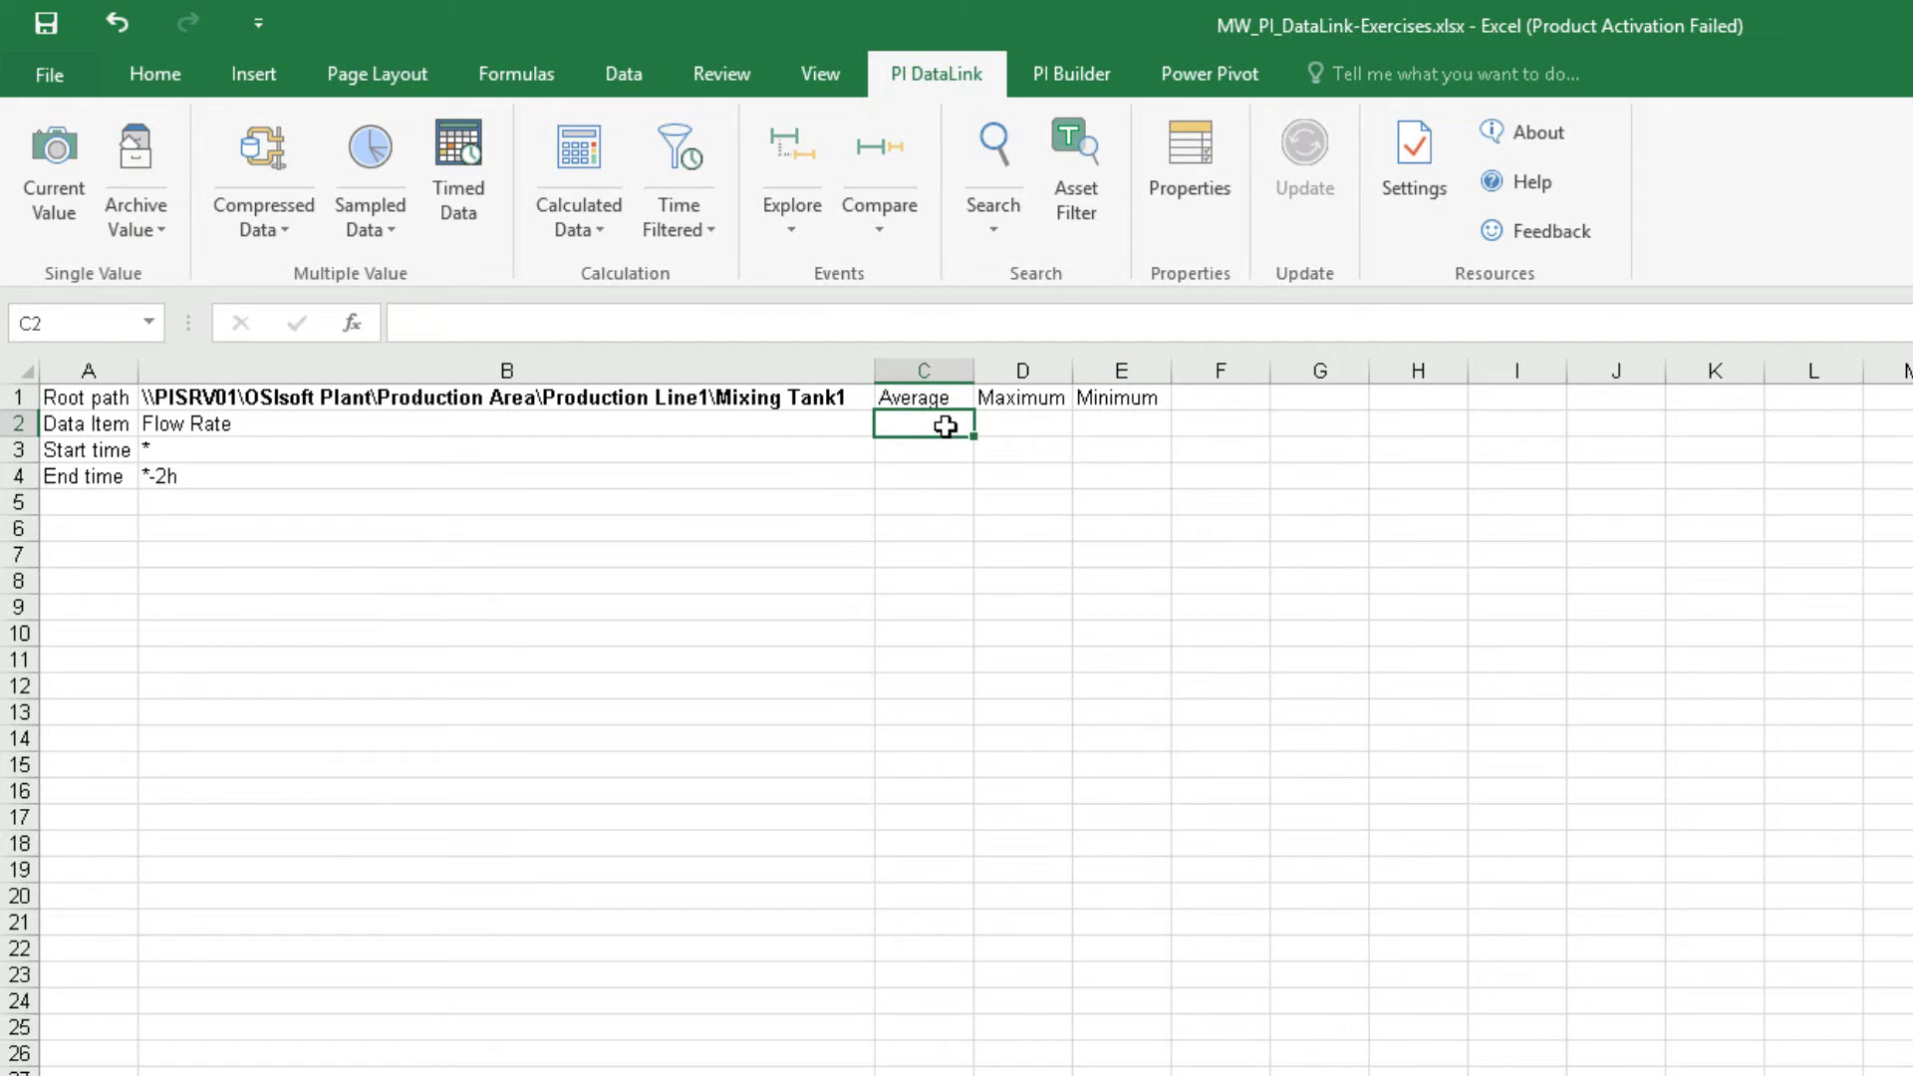
Create a time-weighted average Calculated Data formula in C2 using B1–B4, returning 158.7741
{"action": "left_click", "coordinate": [596, 164]}
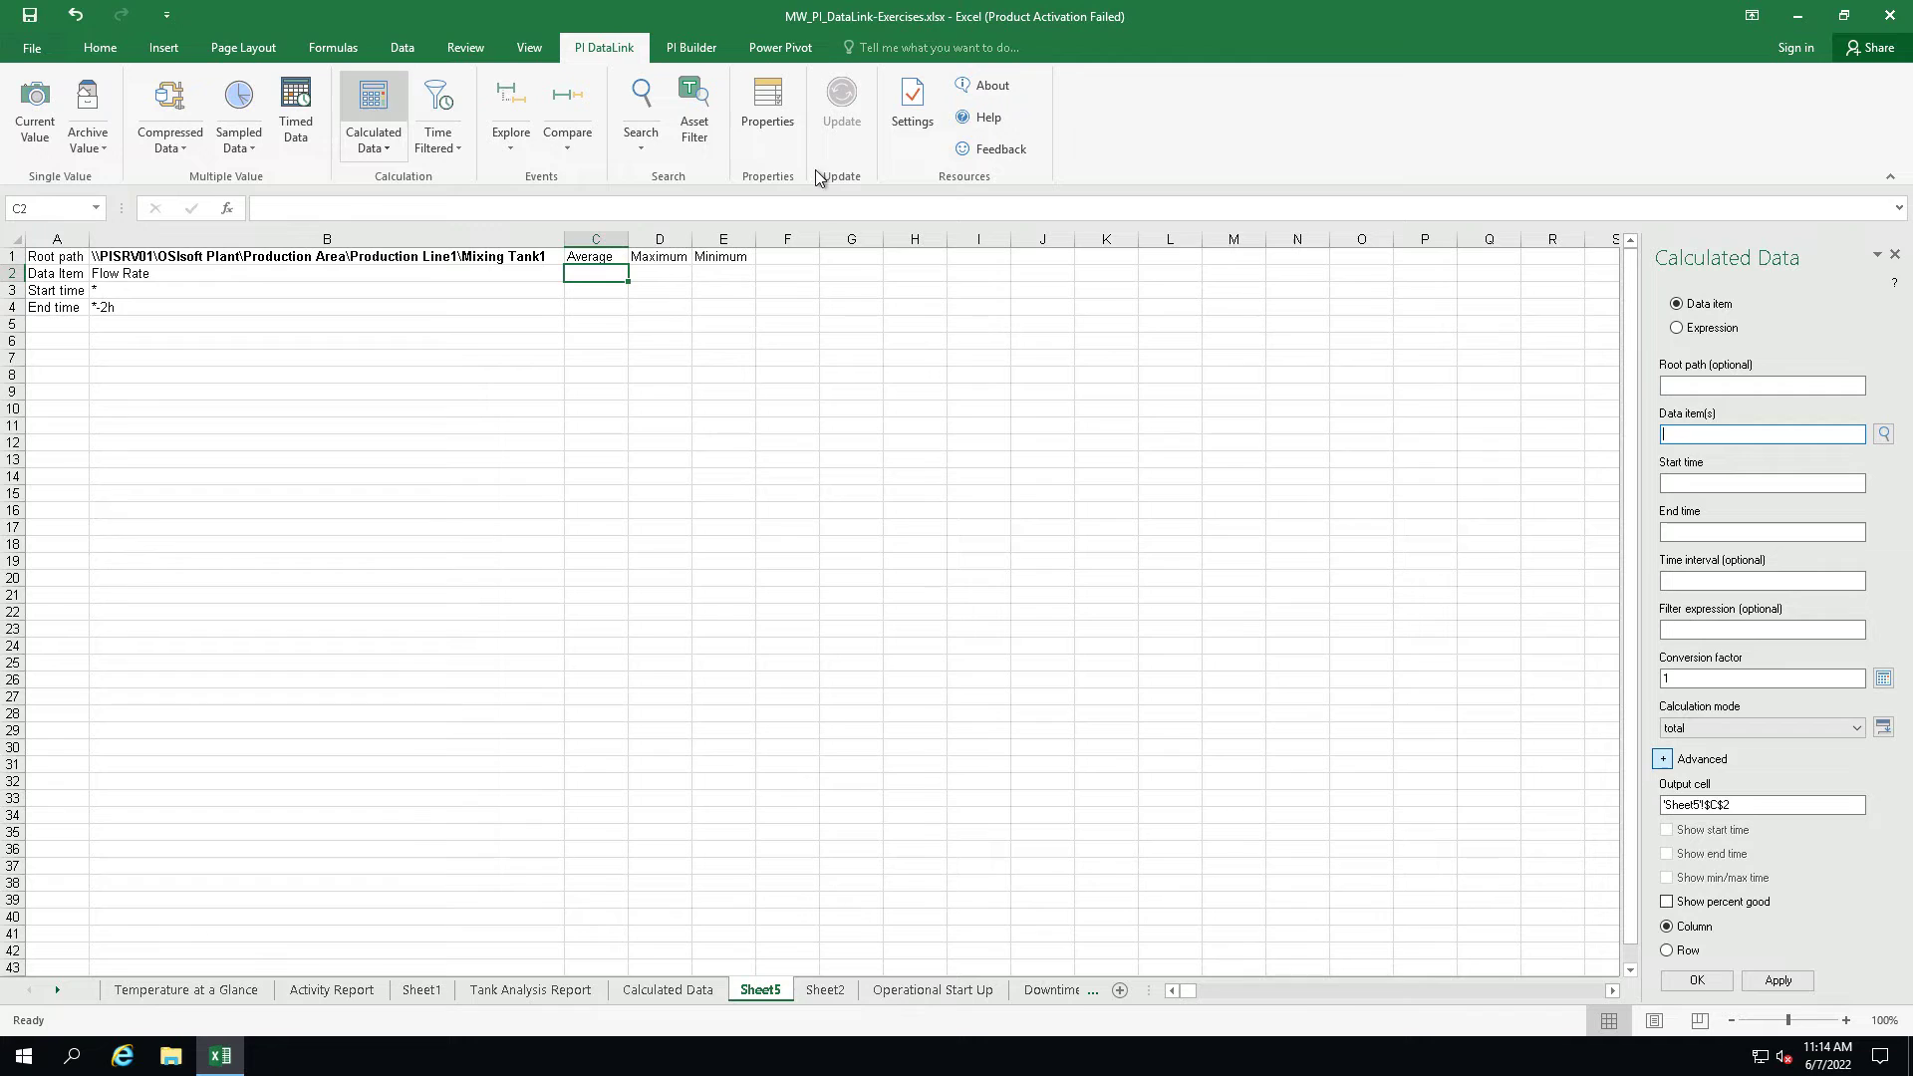
{"action": "left_click", "coordinate": [130, 275]}
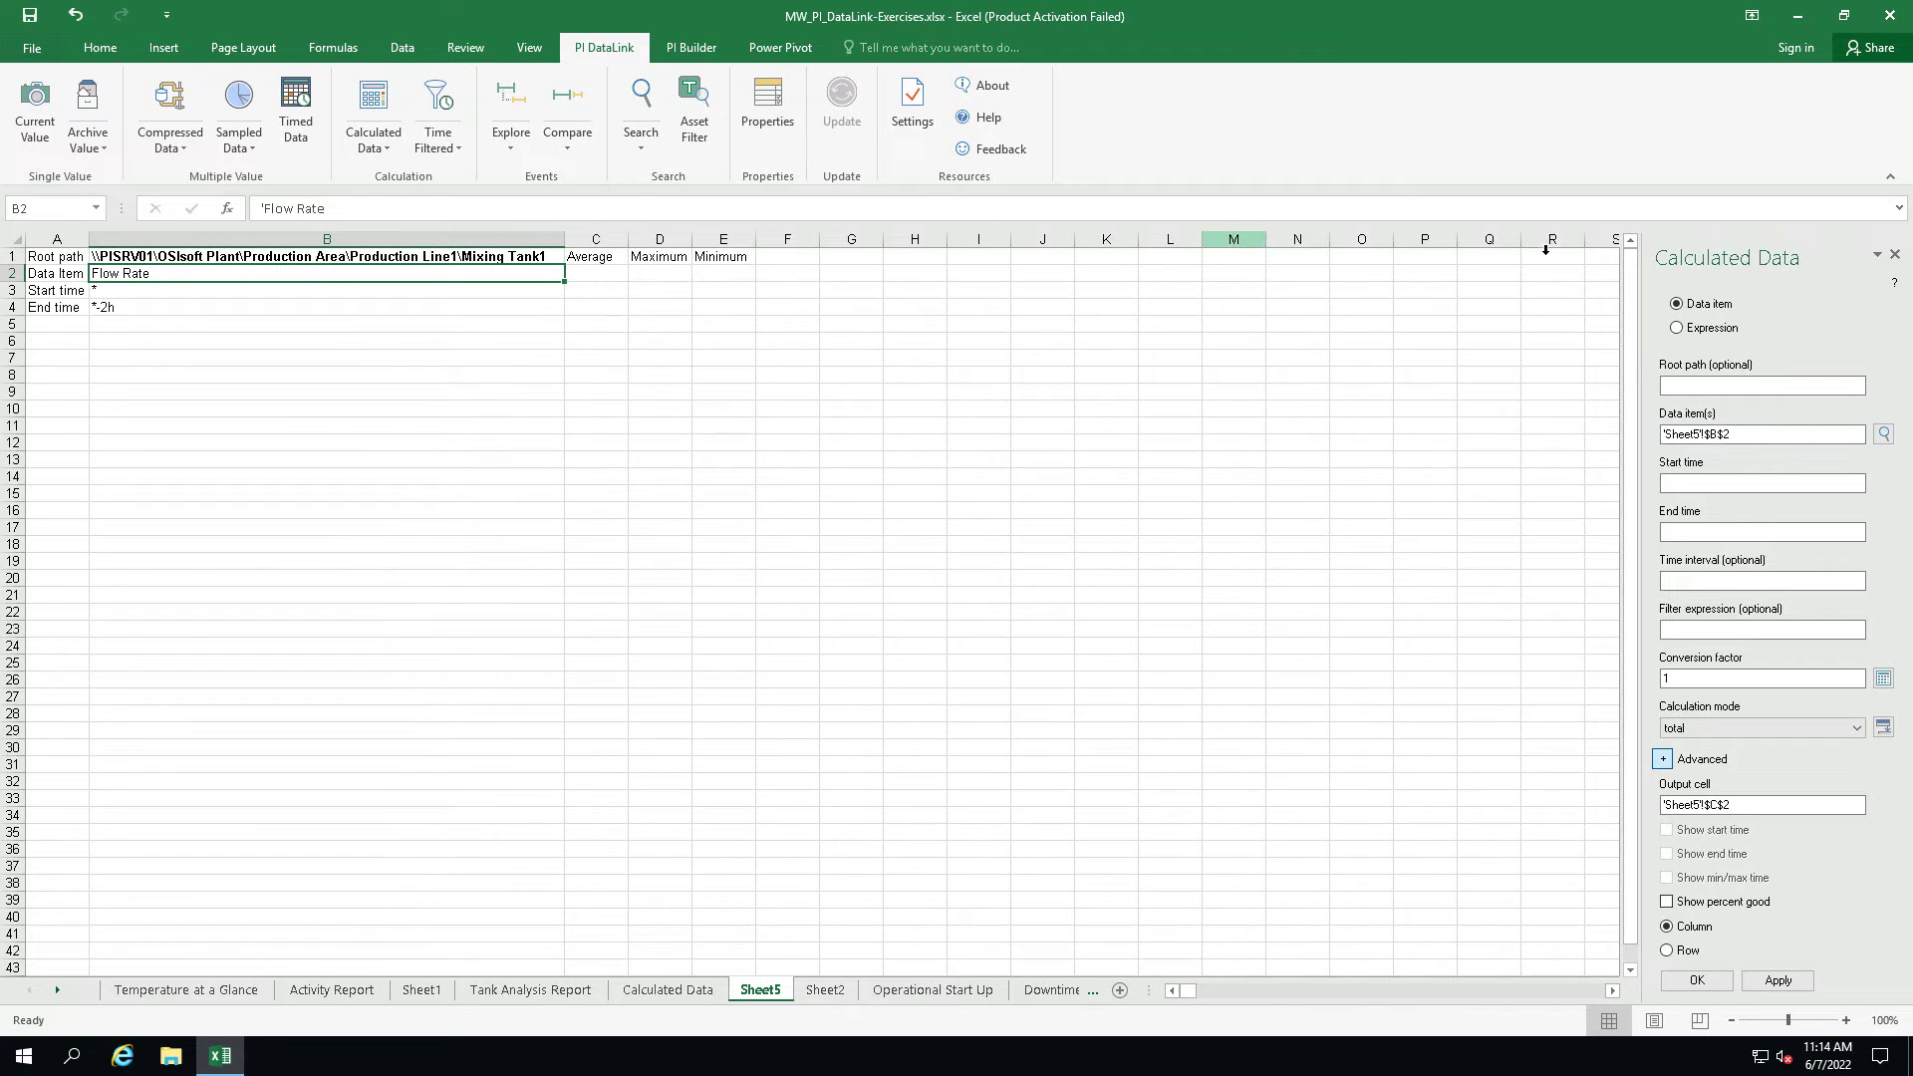
{"action": "left_click", "coordinate": [1763, 387]}
{"action": "type", "text": "\\\\"}
{"action": "left_click", "coordinate": [405, 255]}
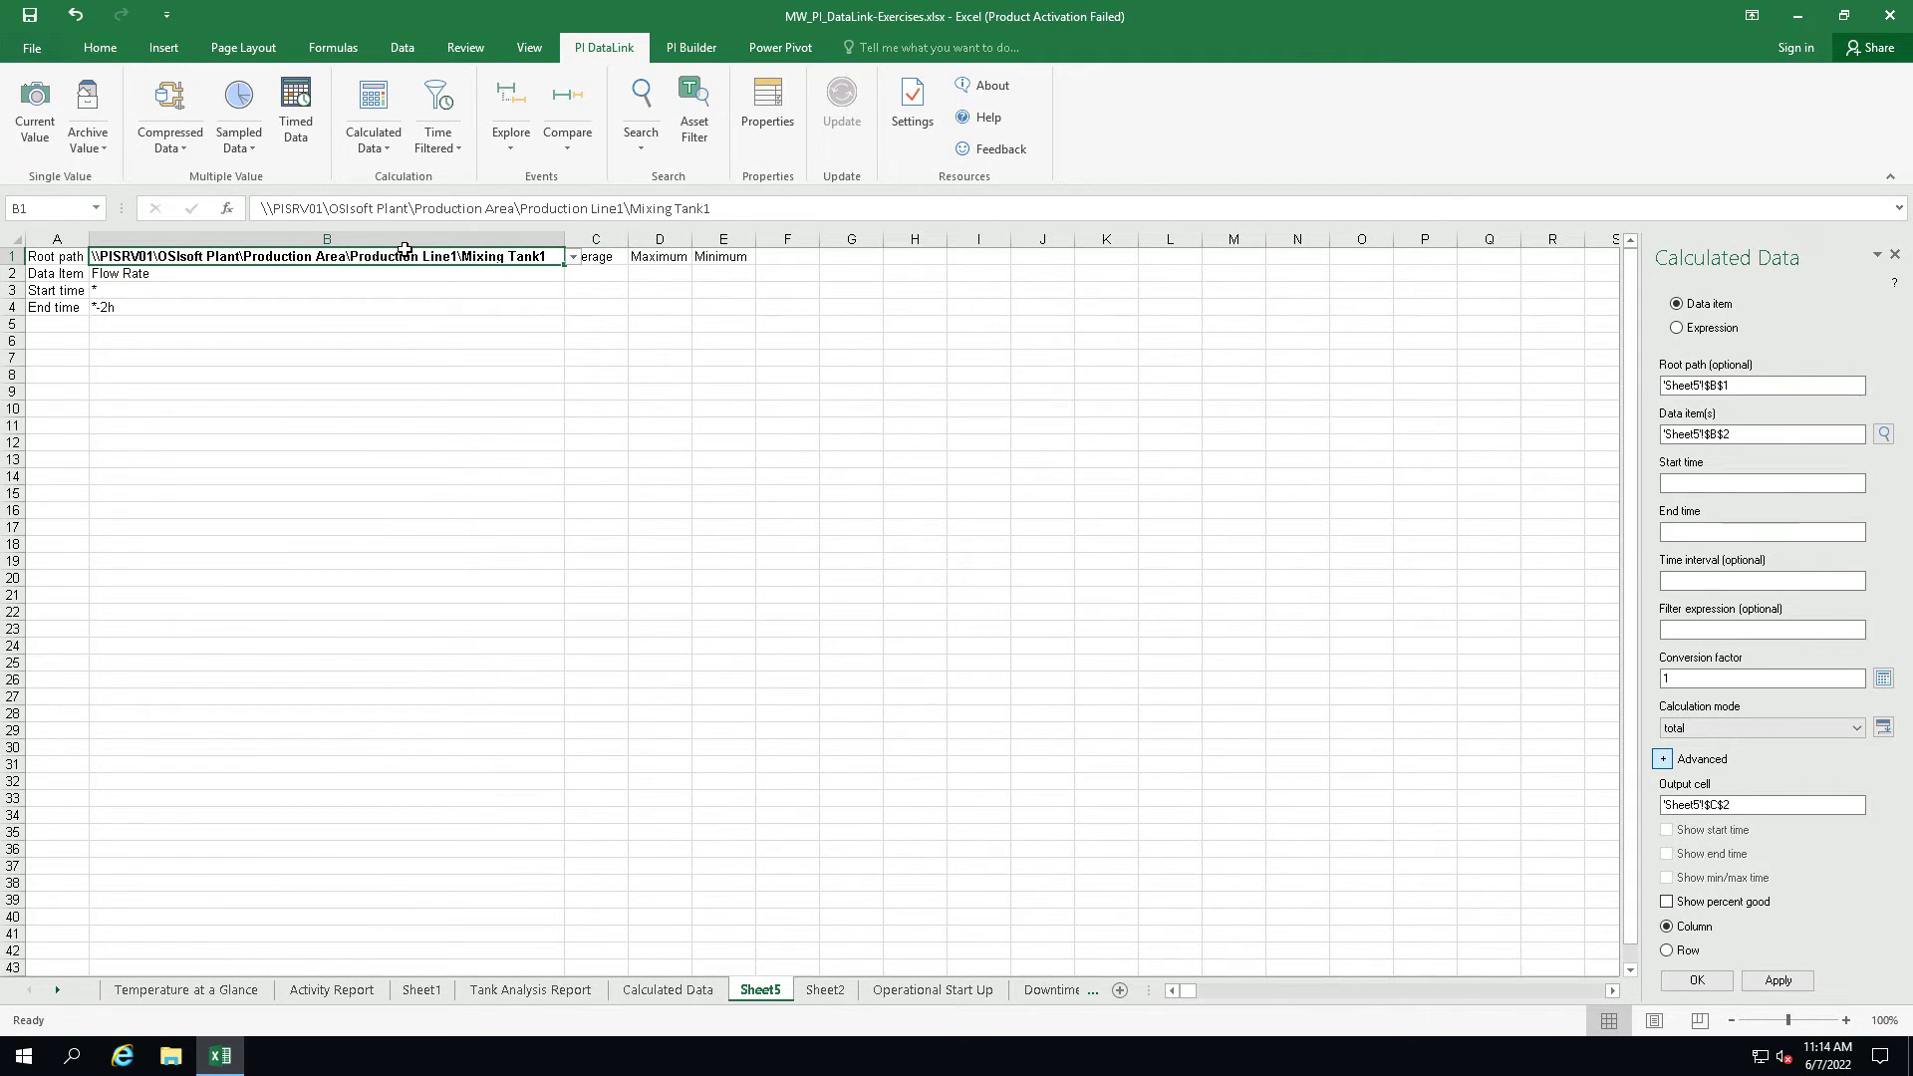
{"action": "key", "text": "Tab"}
{"action": "key", "text": "Tab"}
{"action": "left_click", "coordinate": [195, 291]}
{"action": "left_click", "coordinate": [1748, 530]}
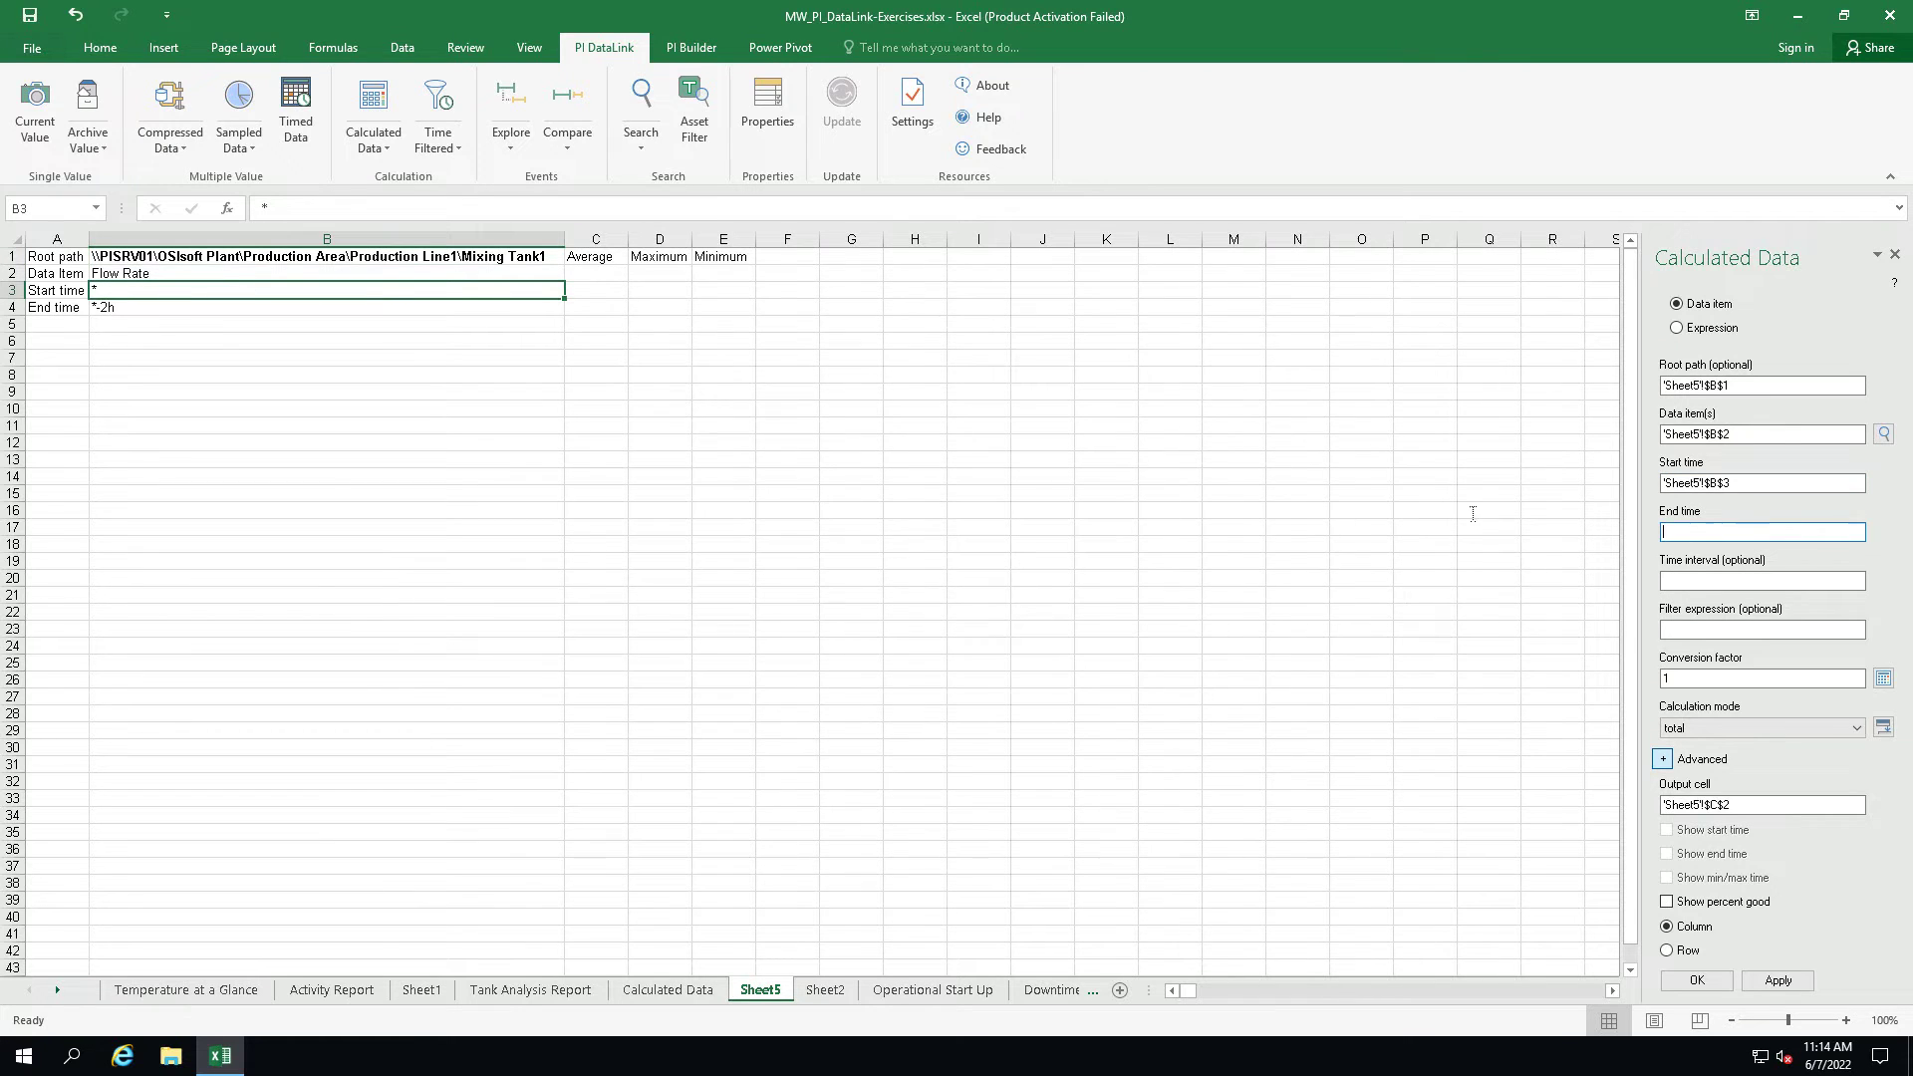
{"action": "left_click", "coordinate": [343, 308]}
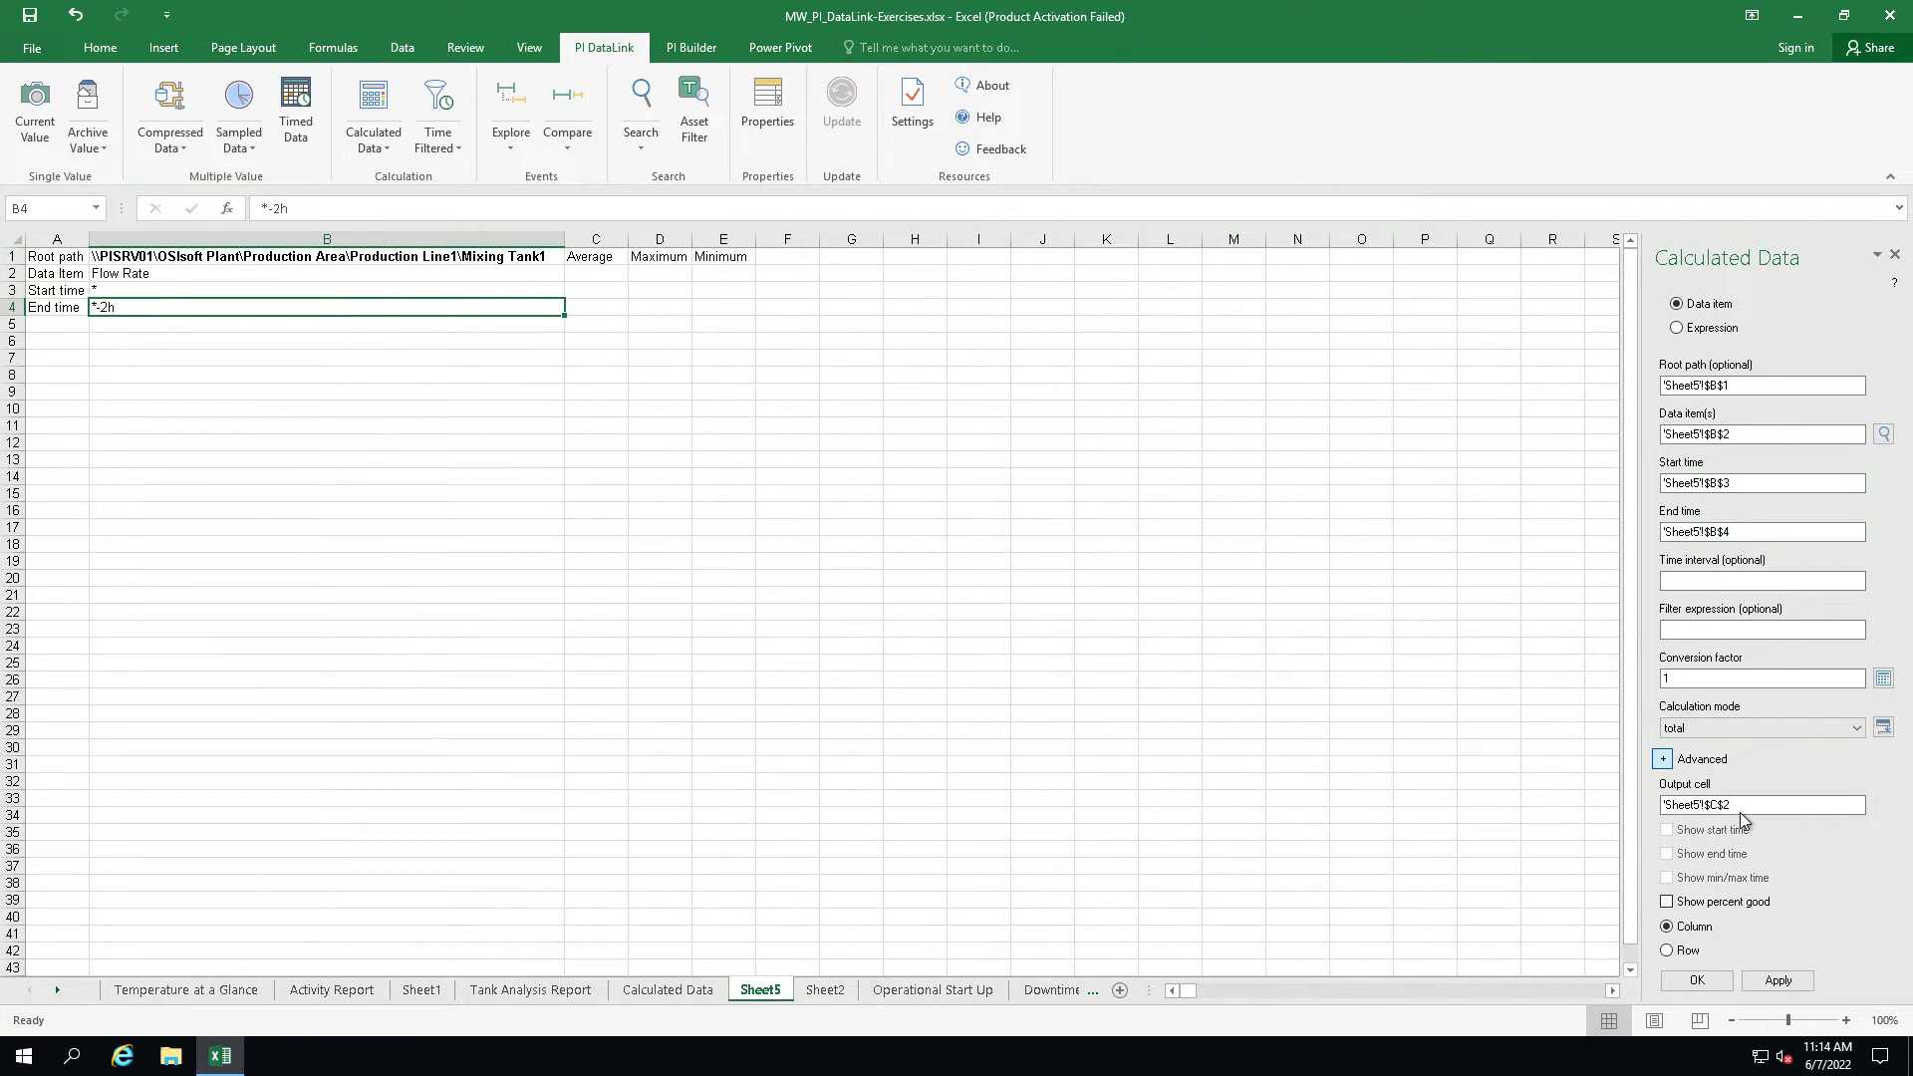
{"action": "left_click", "coordinate": [1754, 726]}
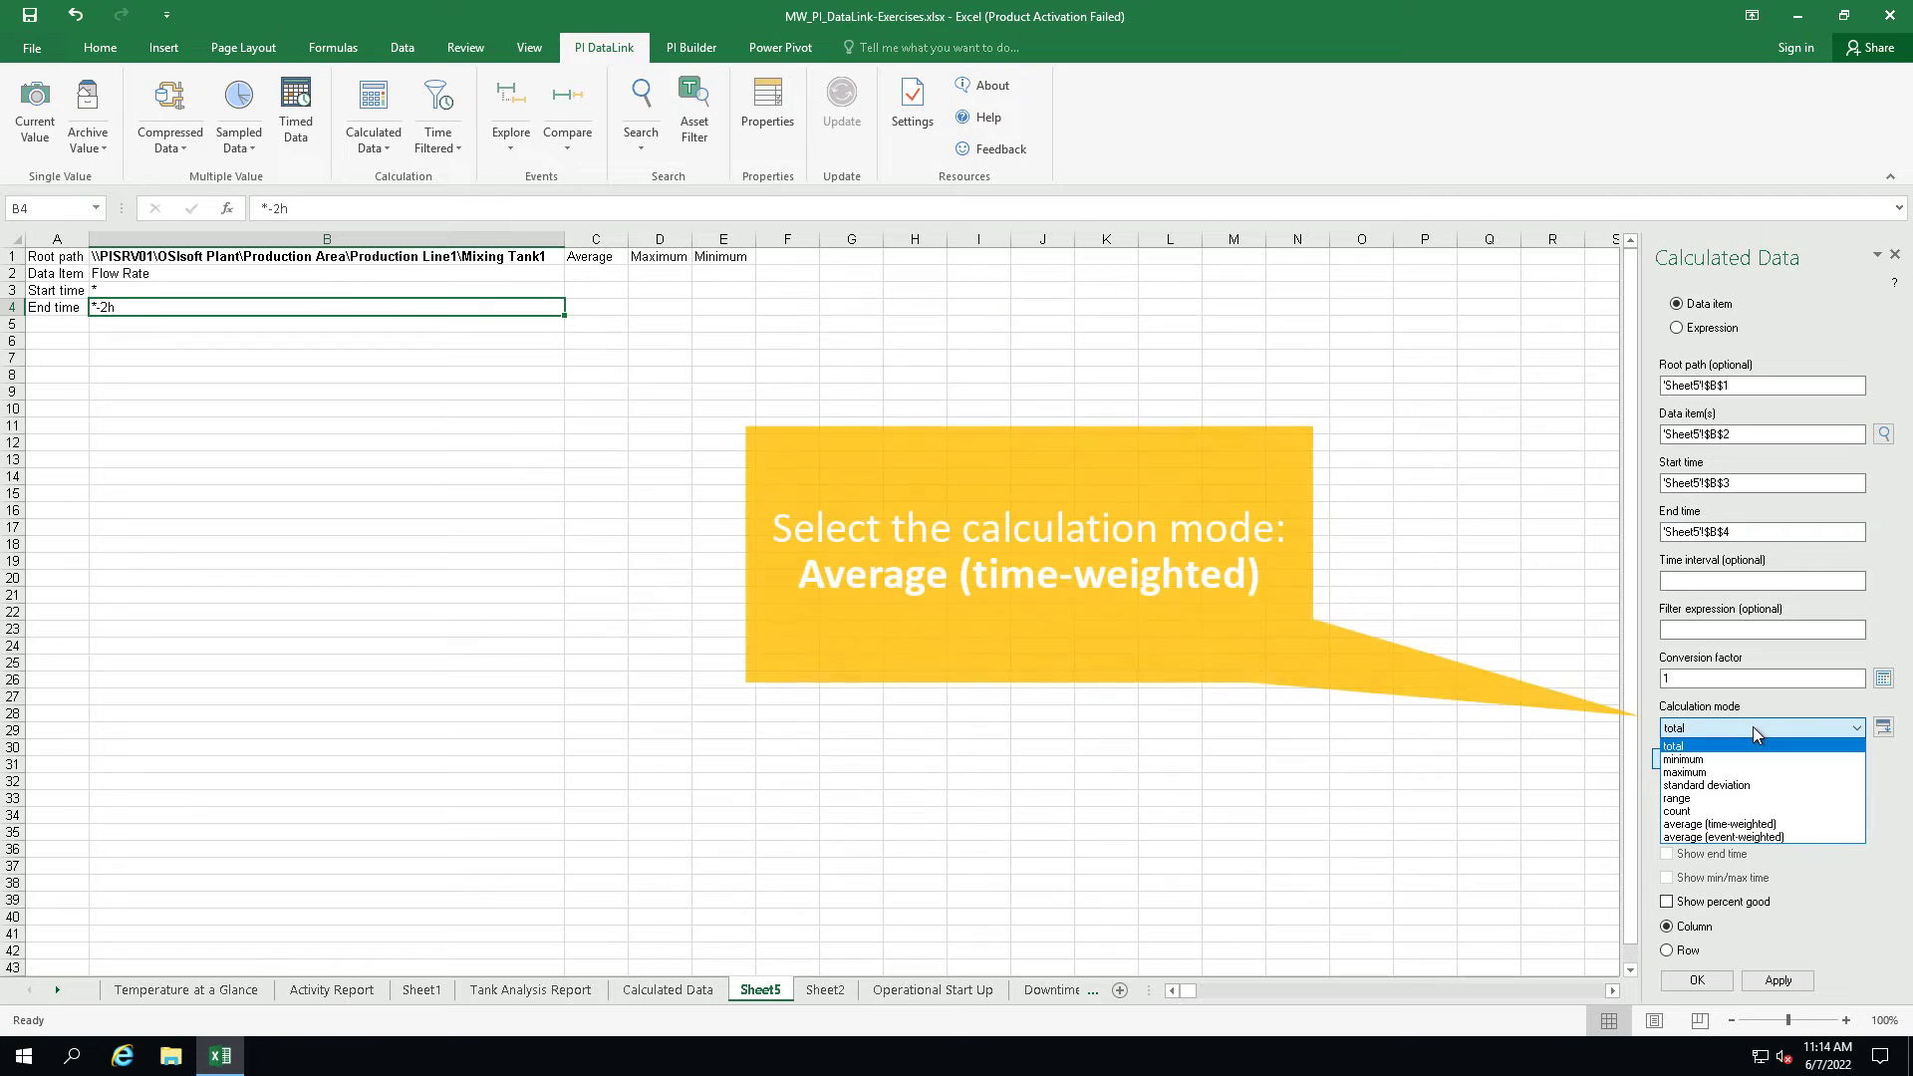
{"action": "left_click", "coordinate": [1742, 825]}
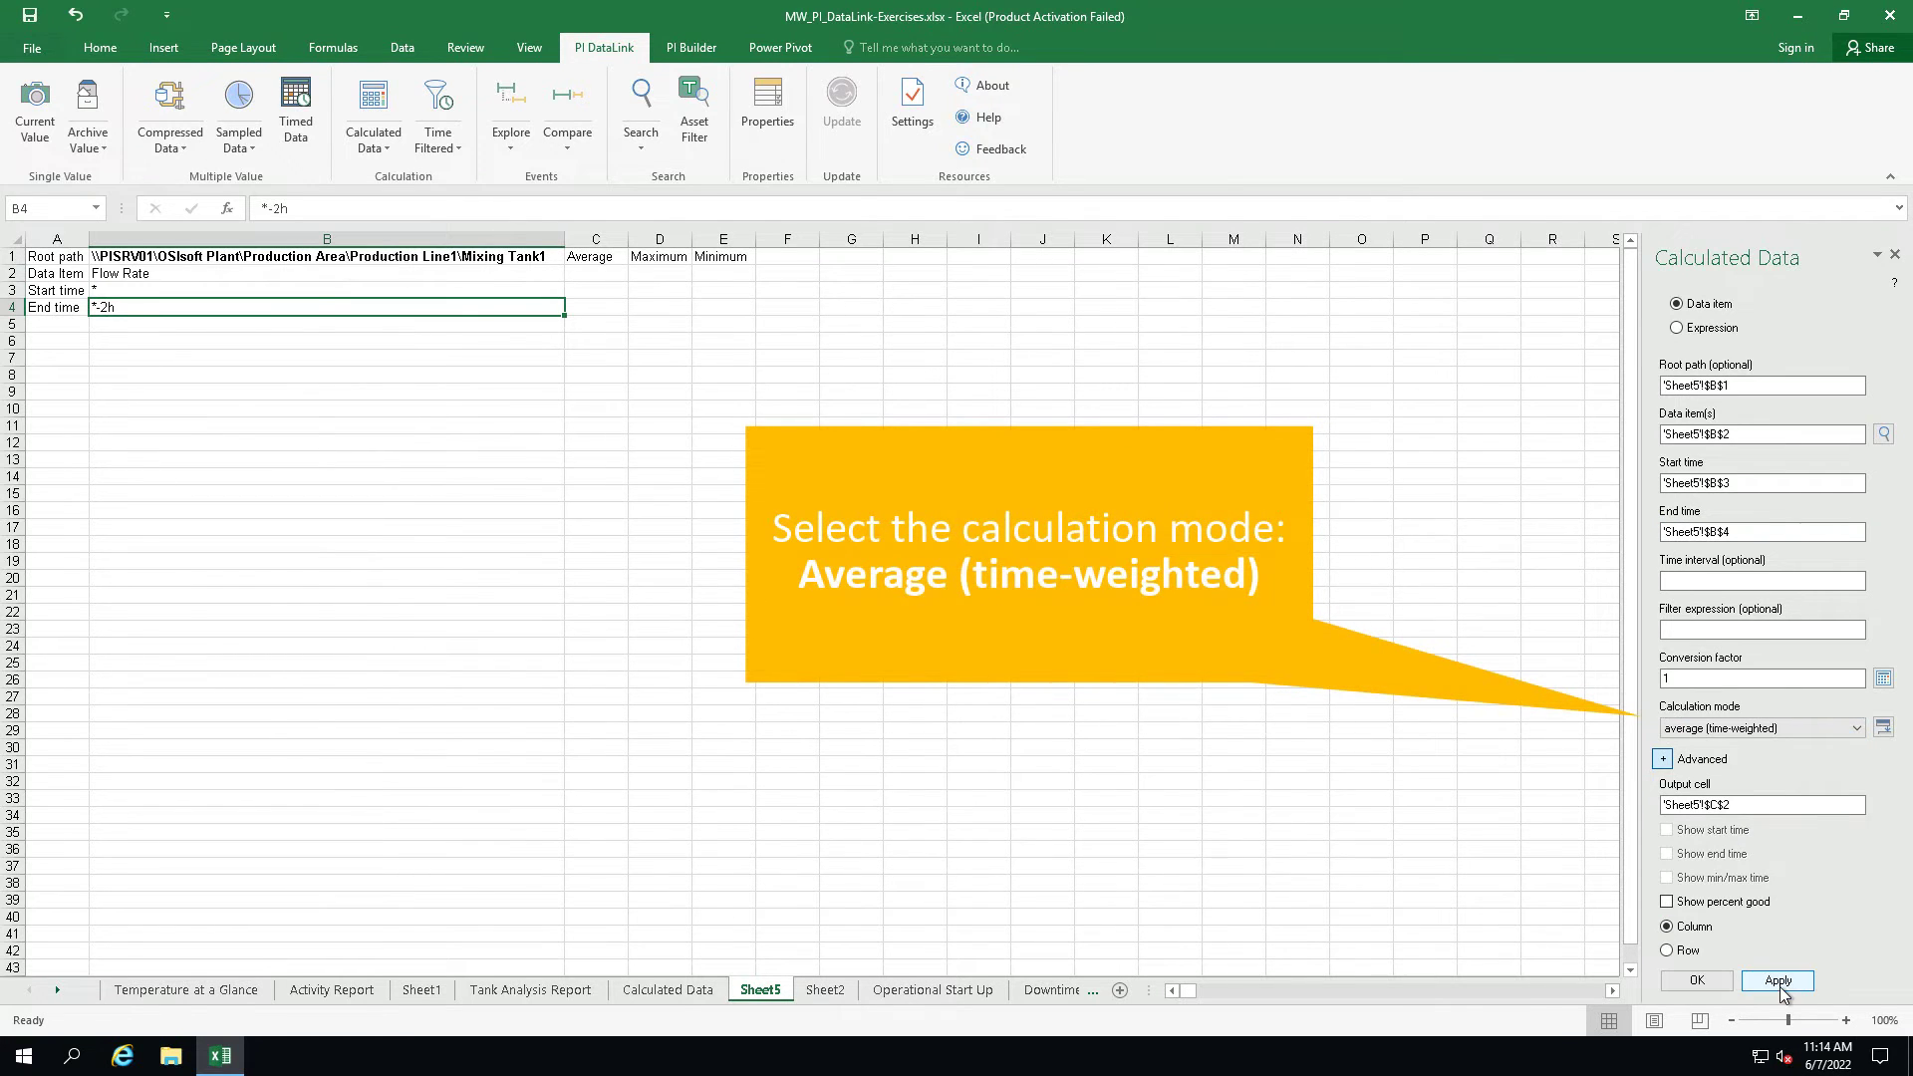
{"action": "left_click", "coordinate": [1730, 987]}
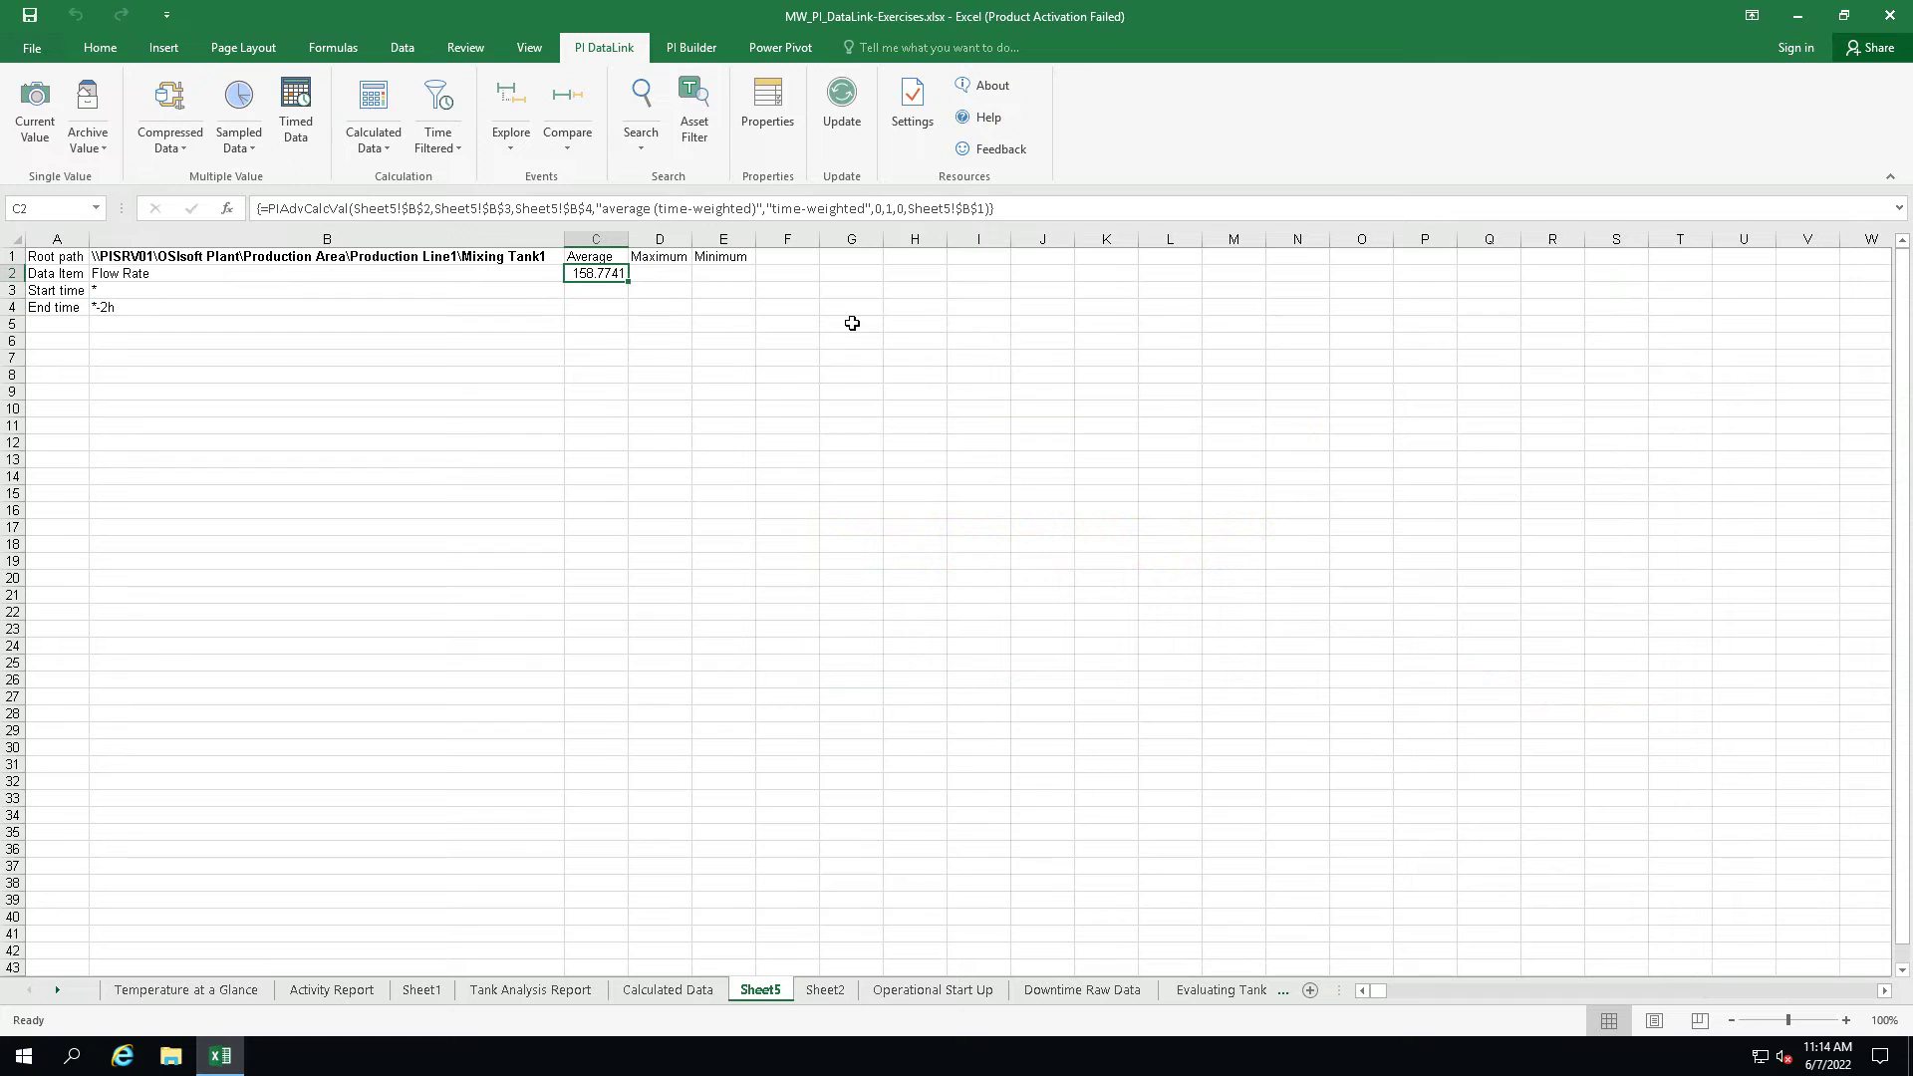
Create a maximum Calculated Data formula in D2 using B1–B4, returning 269.9396
{"action": "left_click", "coordinate": [674, 275]}
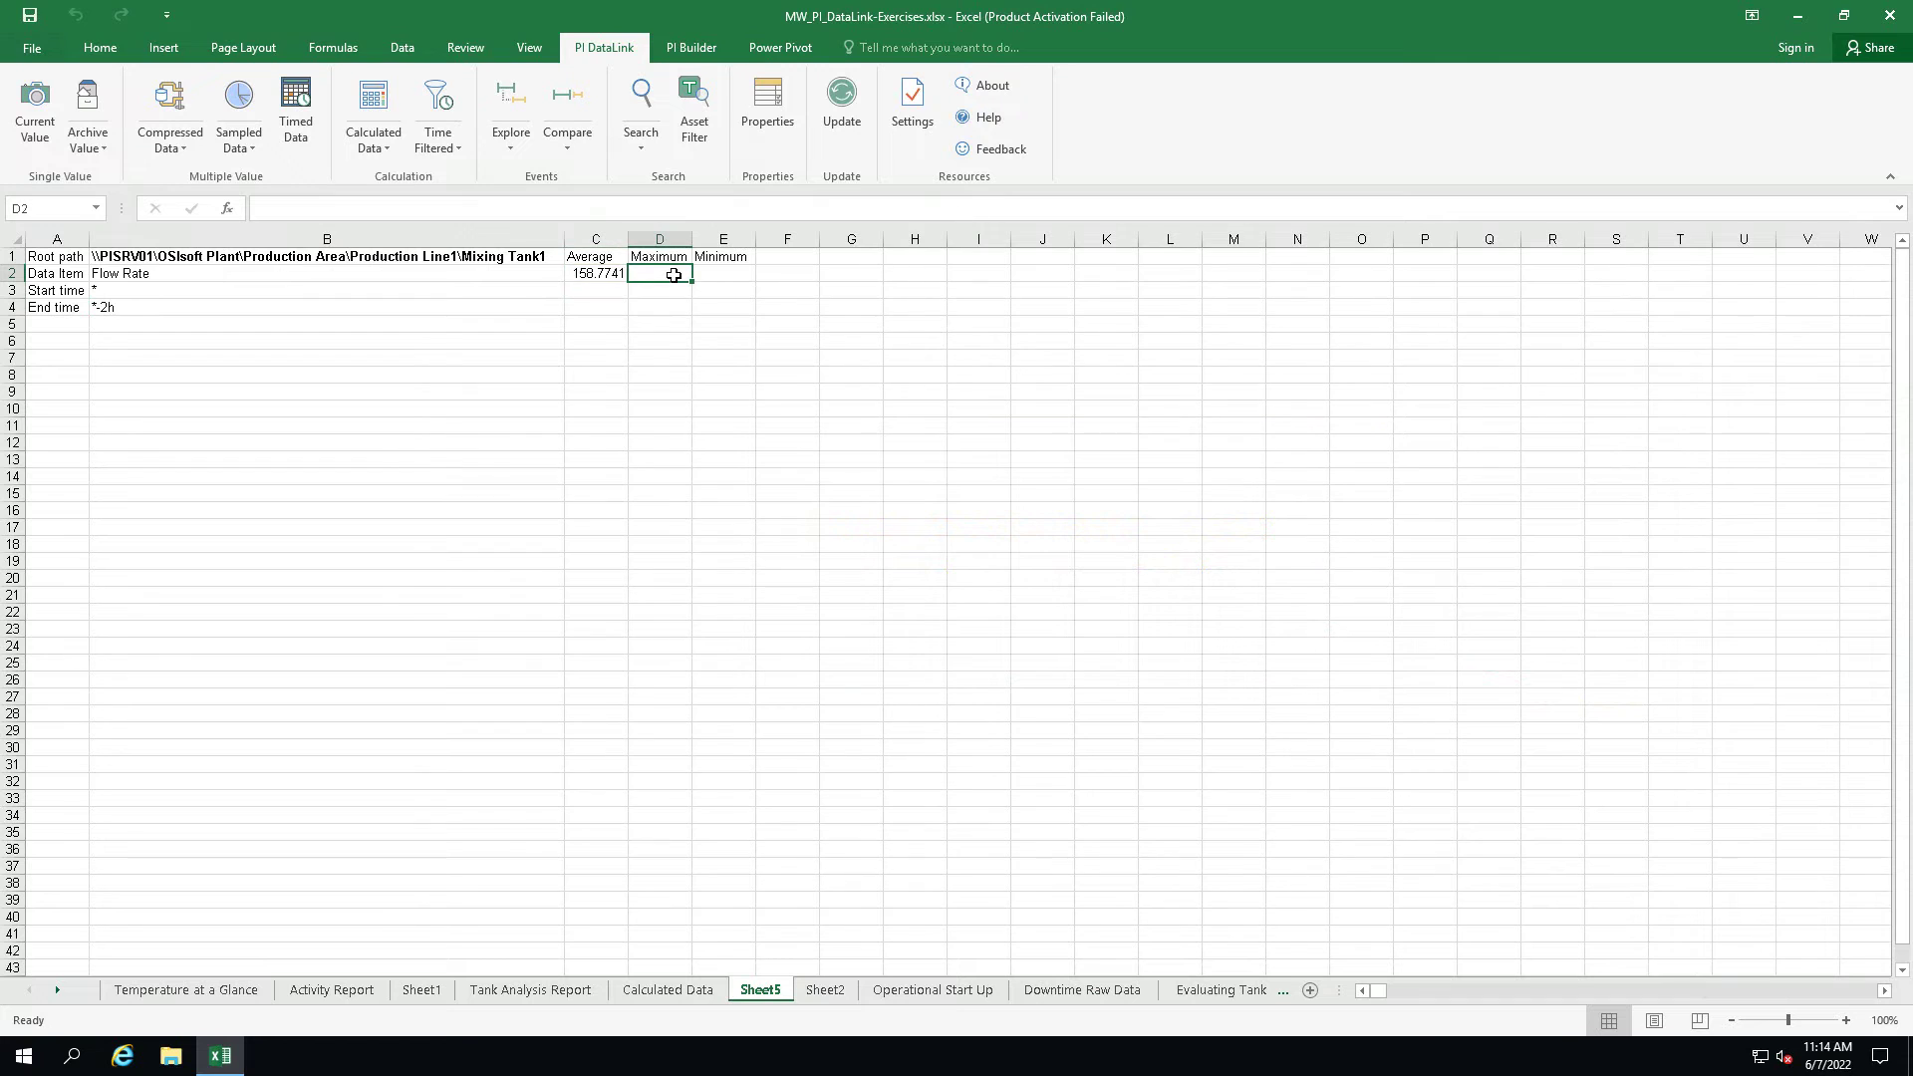
{"action": "left_click", "coordinate": [374, 107]}
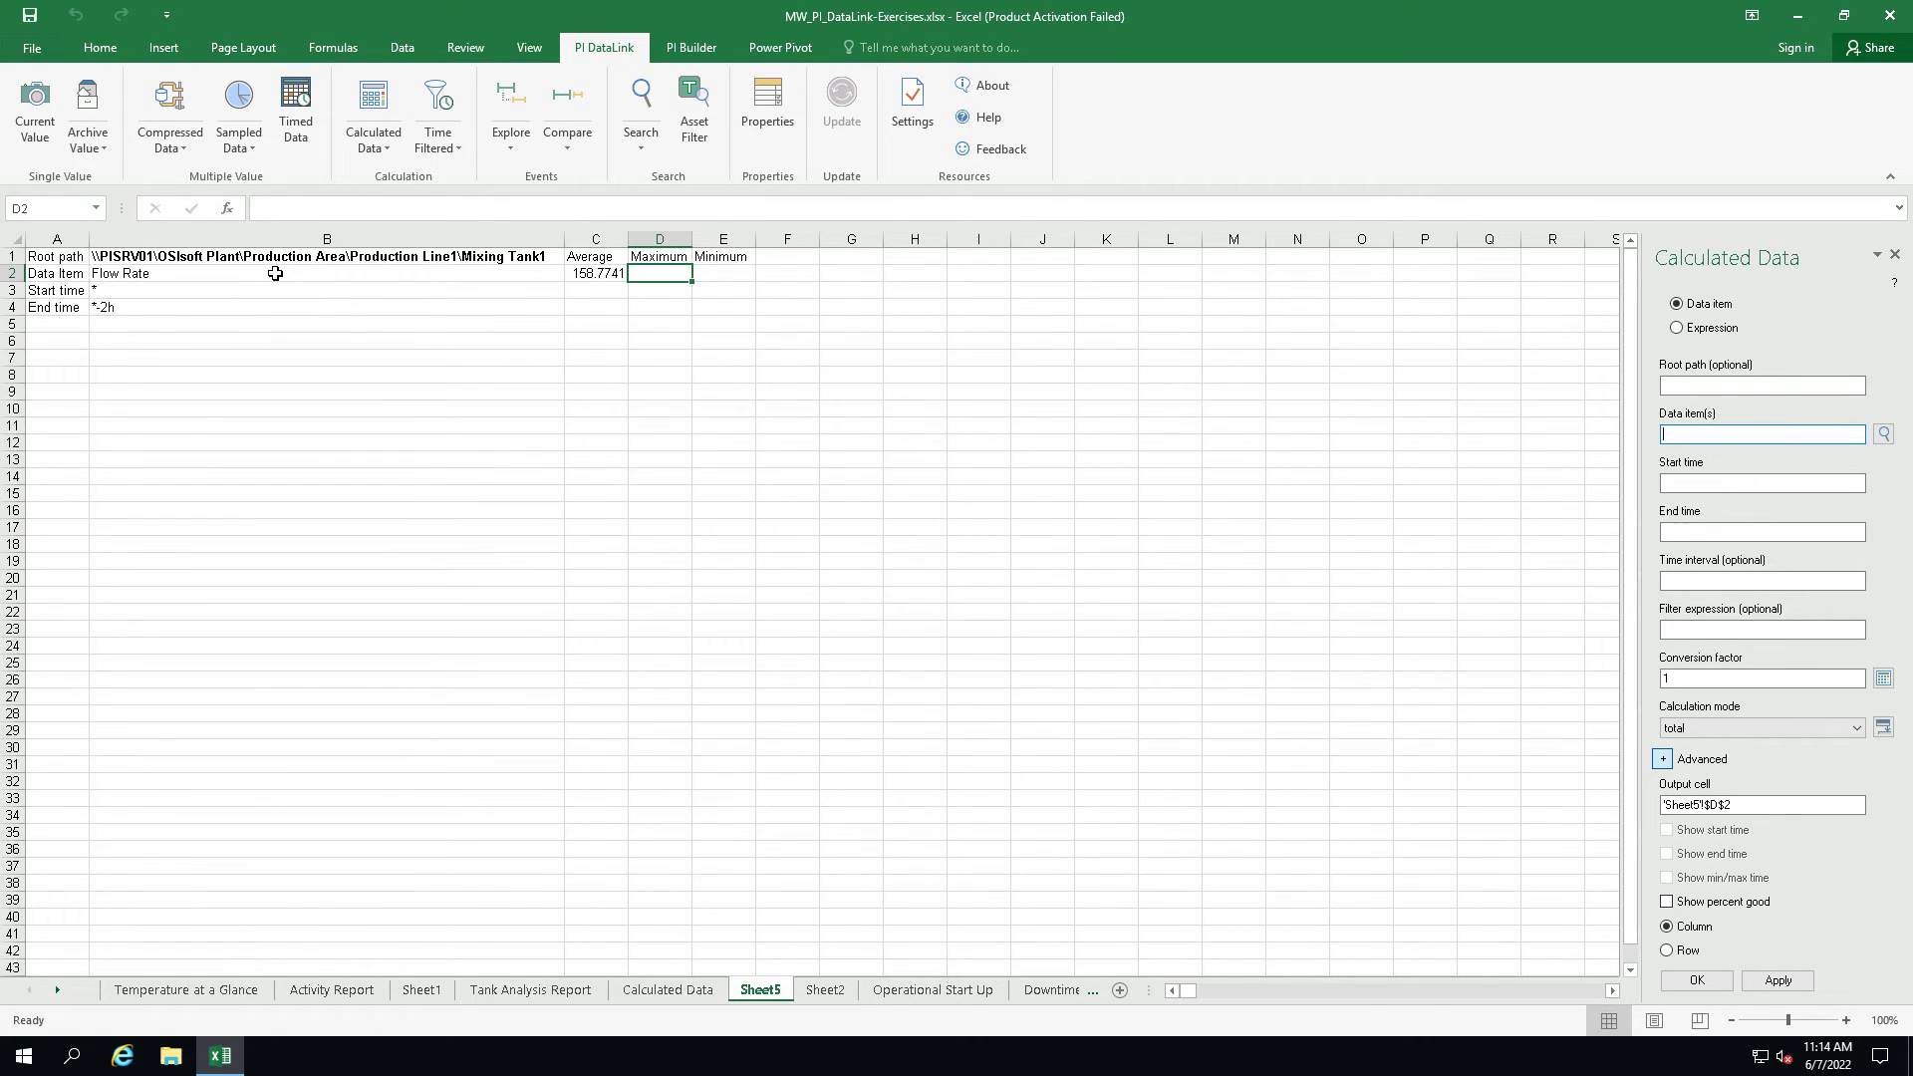
{"action": "left_click", "coordinate": [275, 273]}
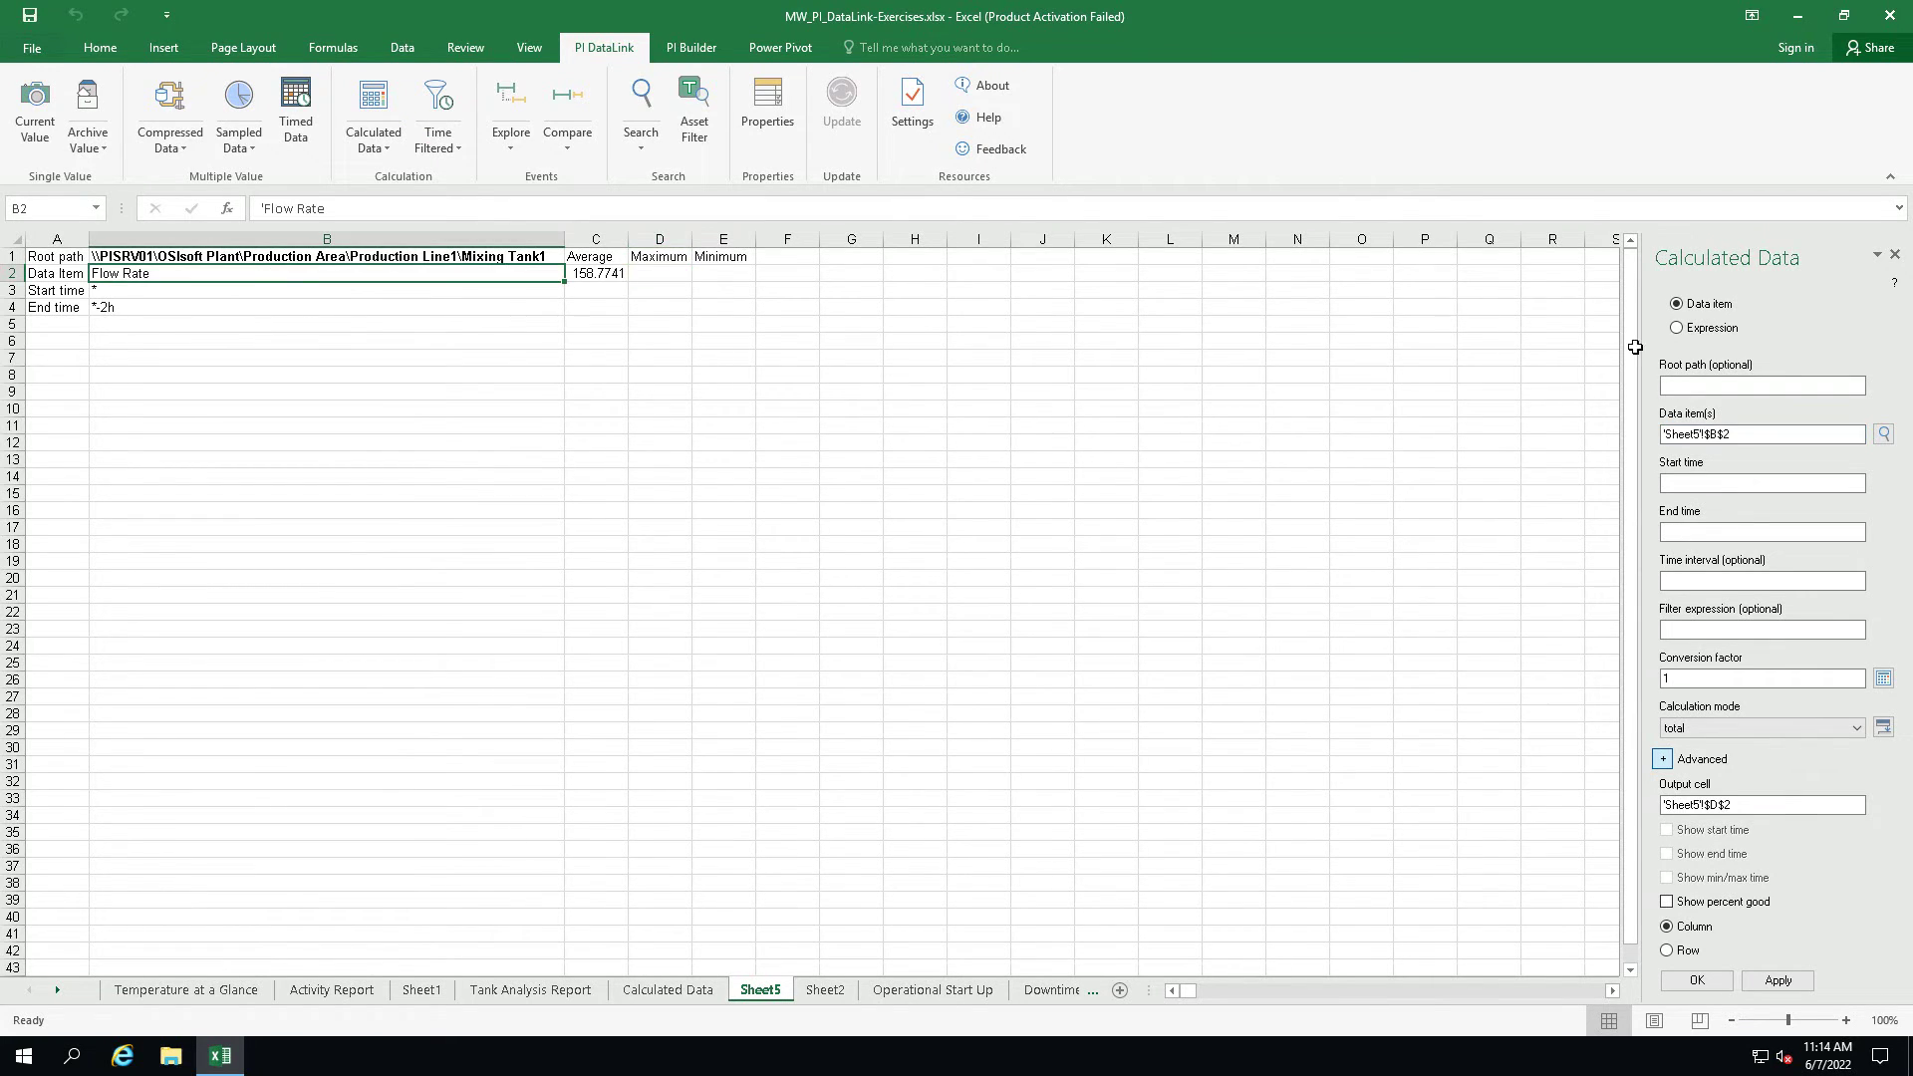
{"action": "left_click", "coordinate": [1716, 388]}
{"action": "type", "text": "\\\\"}
{"action": "left_click", "coordinate": [423, 255]}
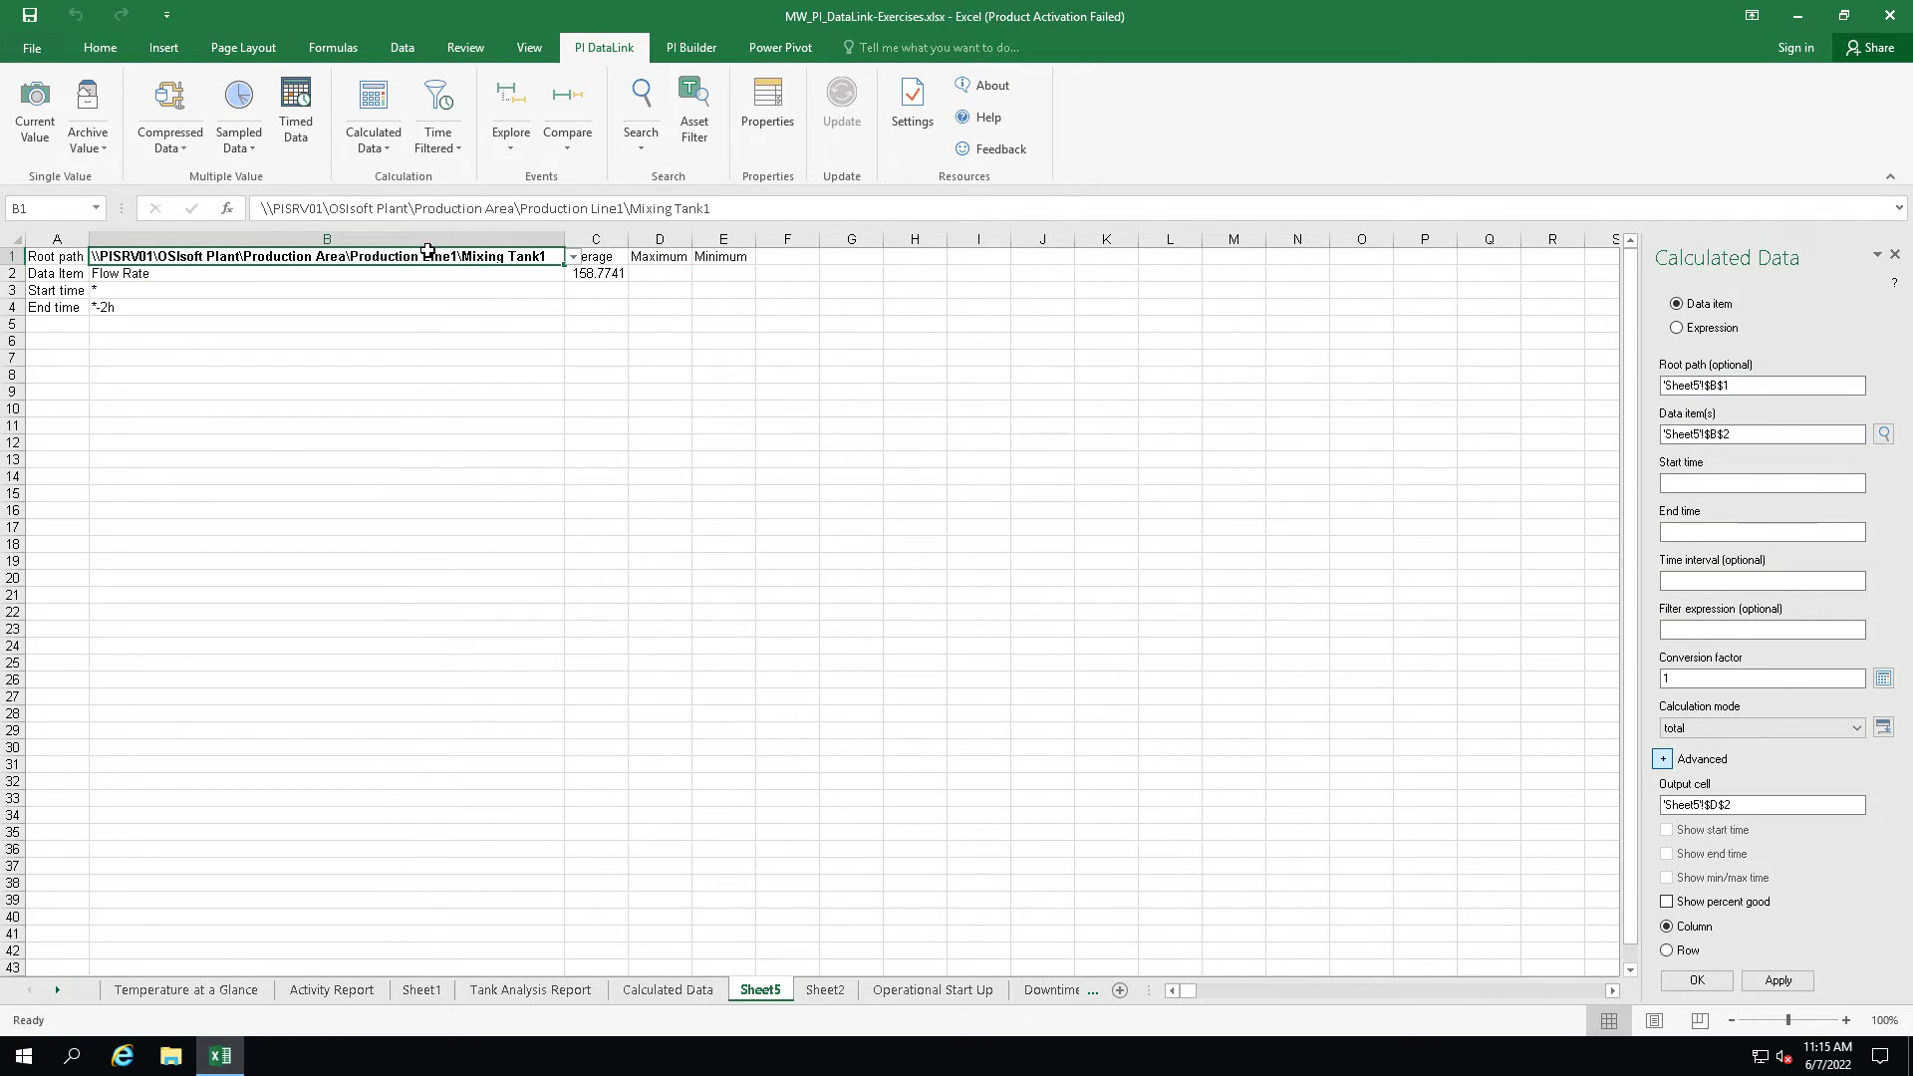
{"action": "left_click", "coordinate": [1703, 486]}
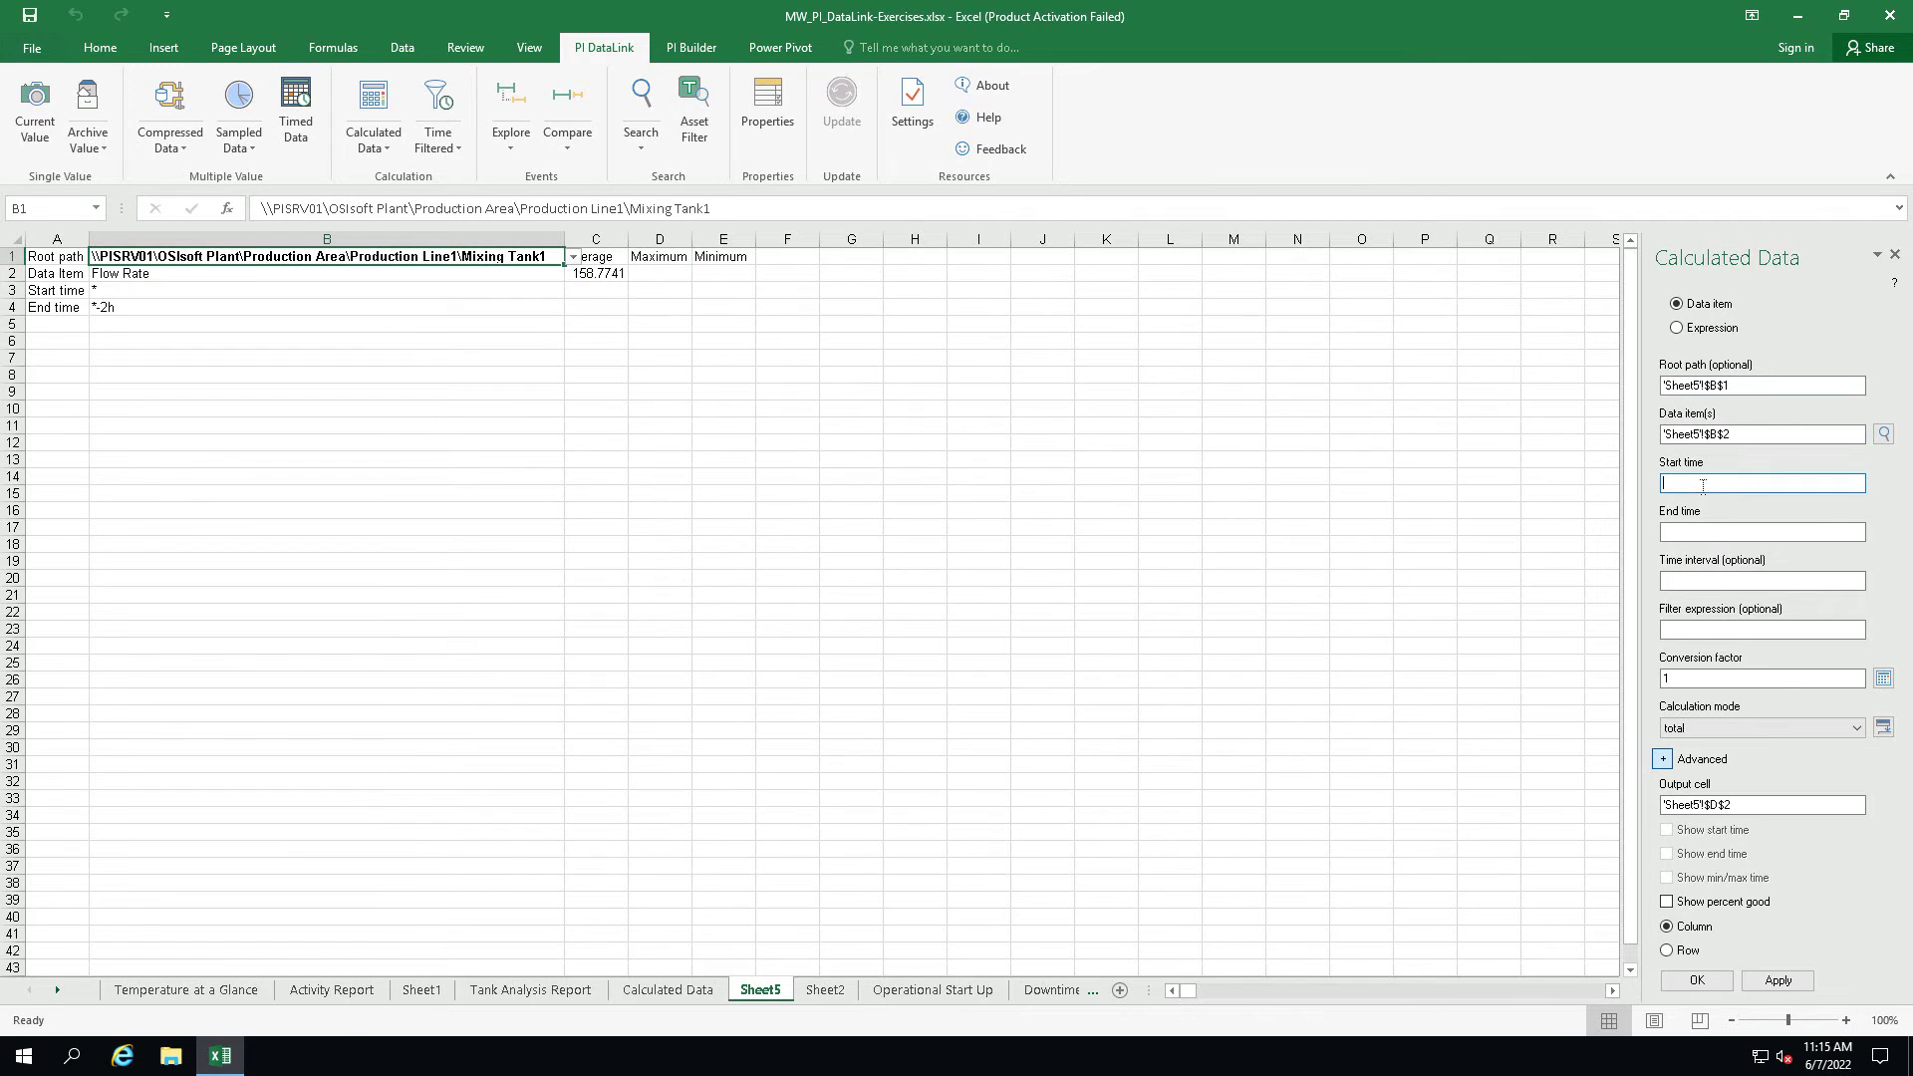
{"action": "left_click", "coordinate": [393, 293]}
{"action": "left_click", "coordinate": [1707, 534]}
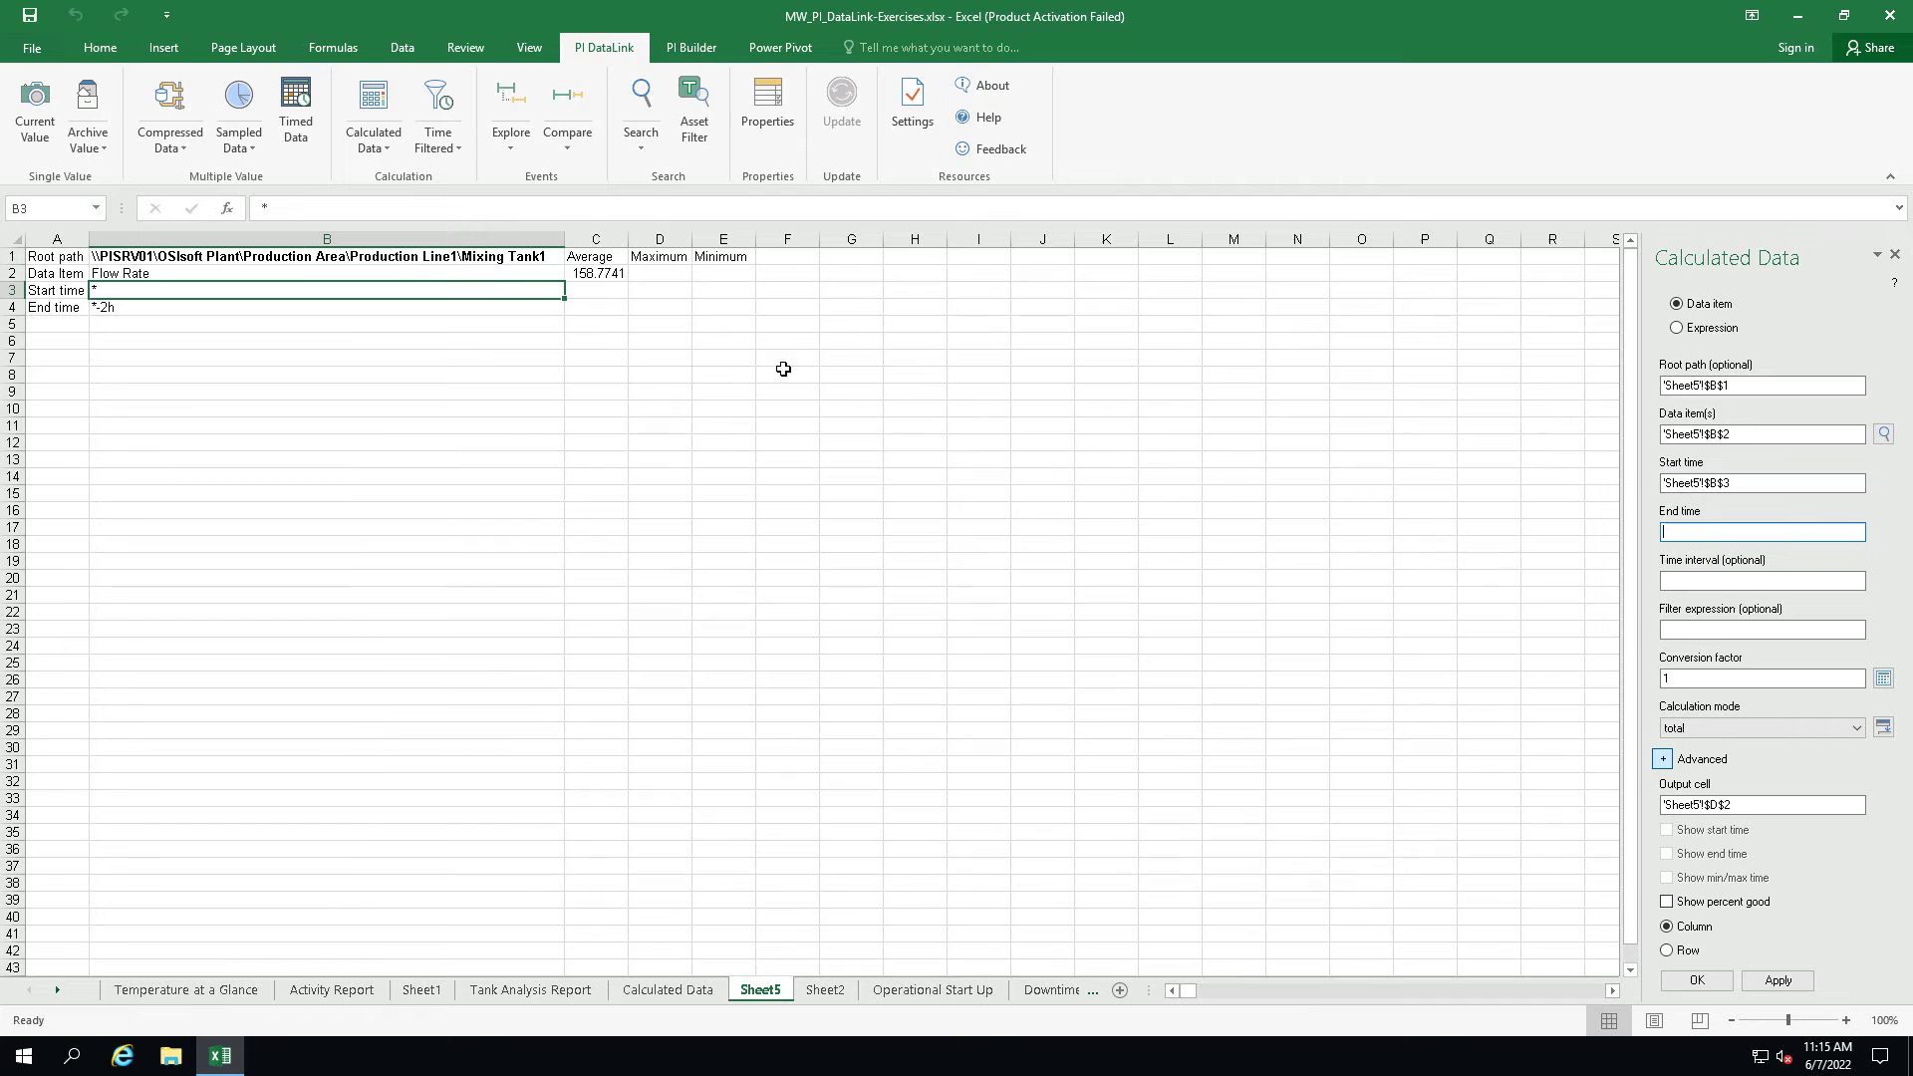
{"action": "left_click", "coordinate": [491, 308]}
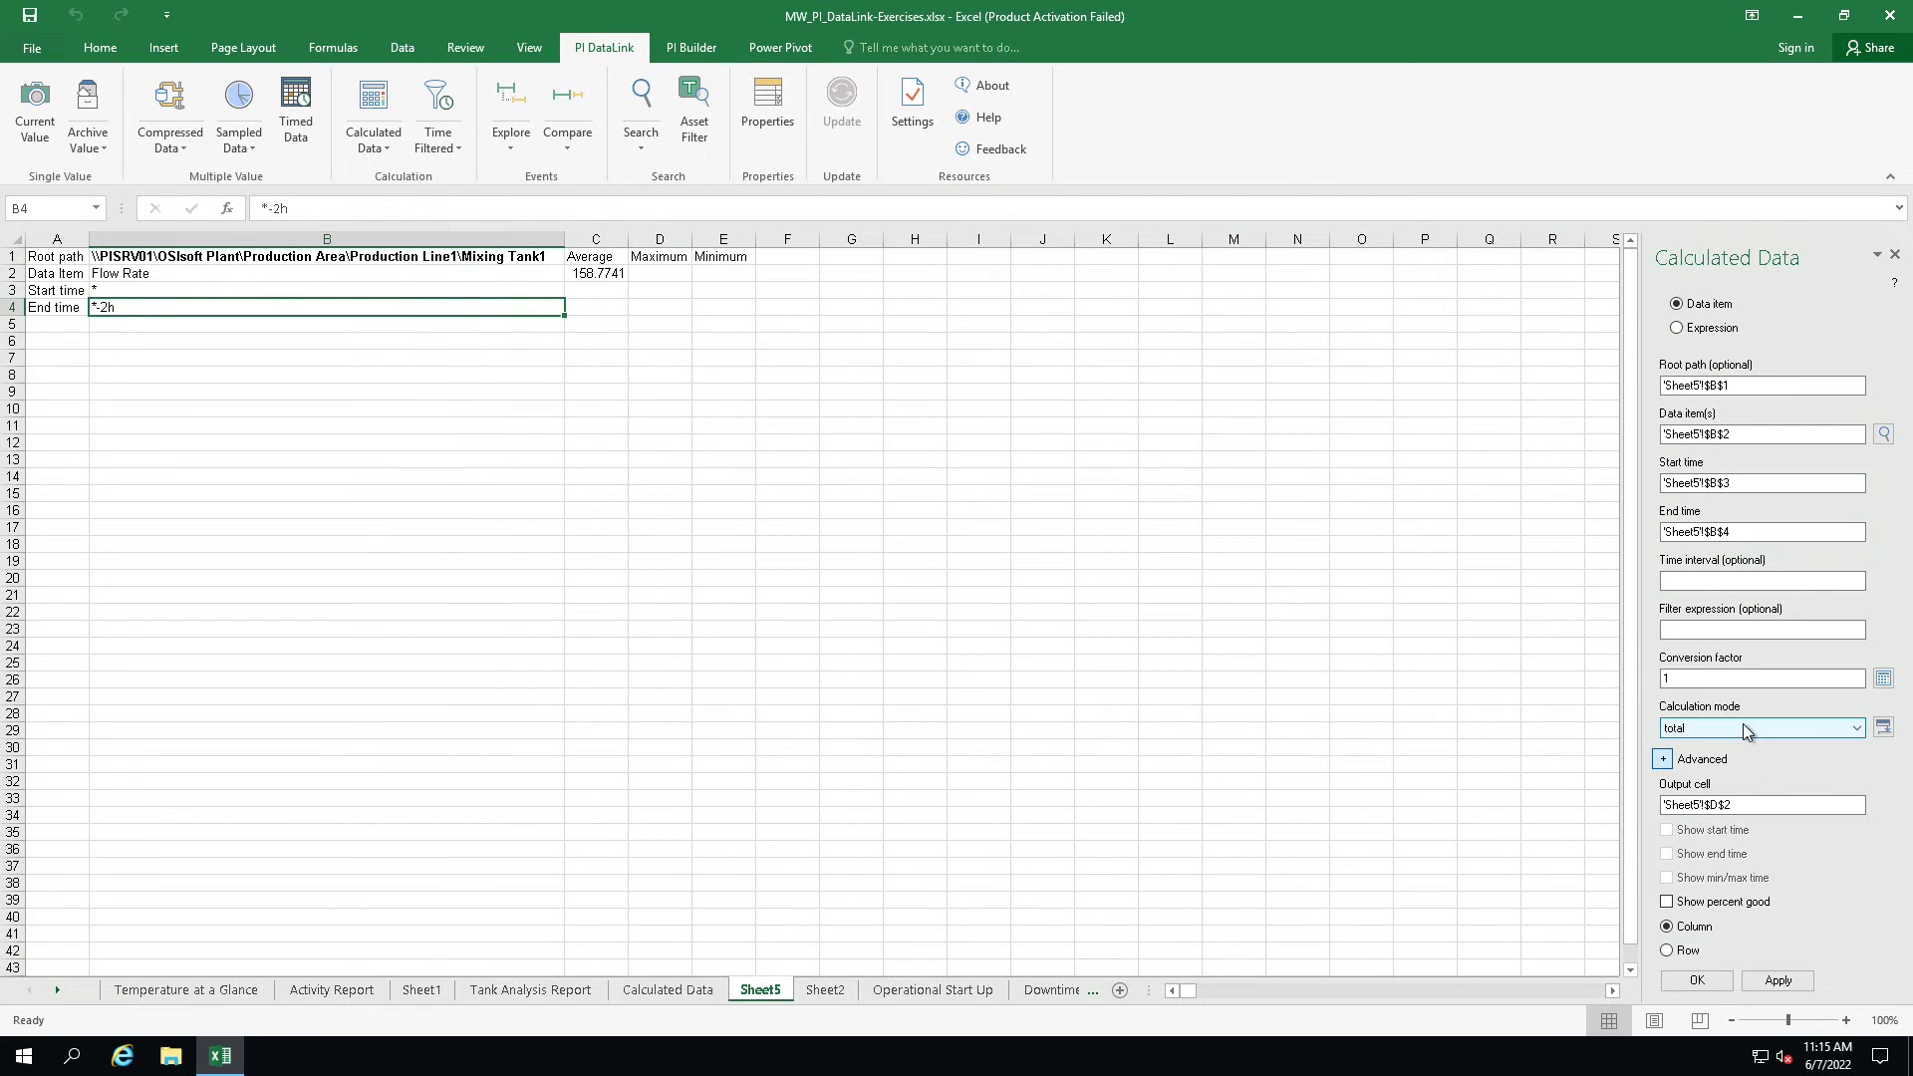
{"action": "left_click", "coordinate": [1749, 730]}
{"action": "left_click", "coordinate": [1724, 773]}
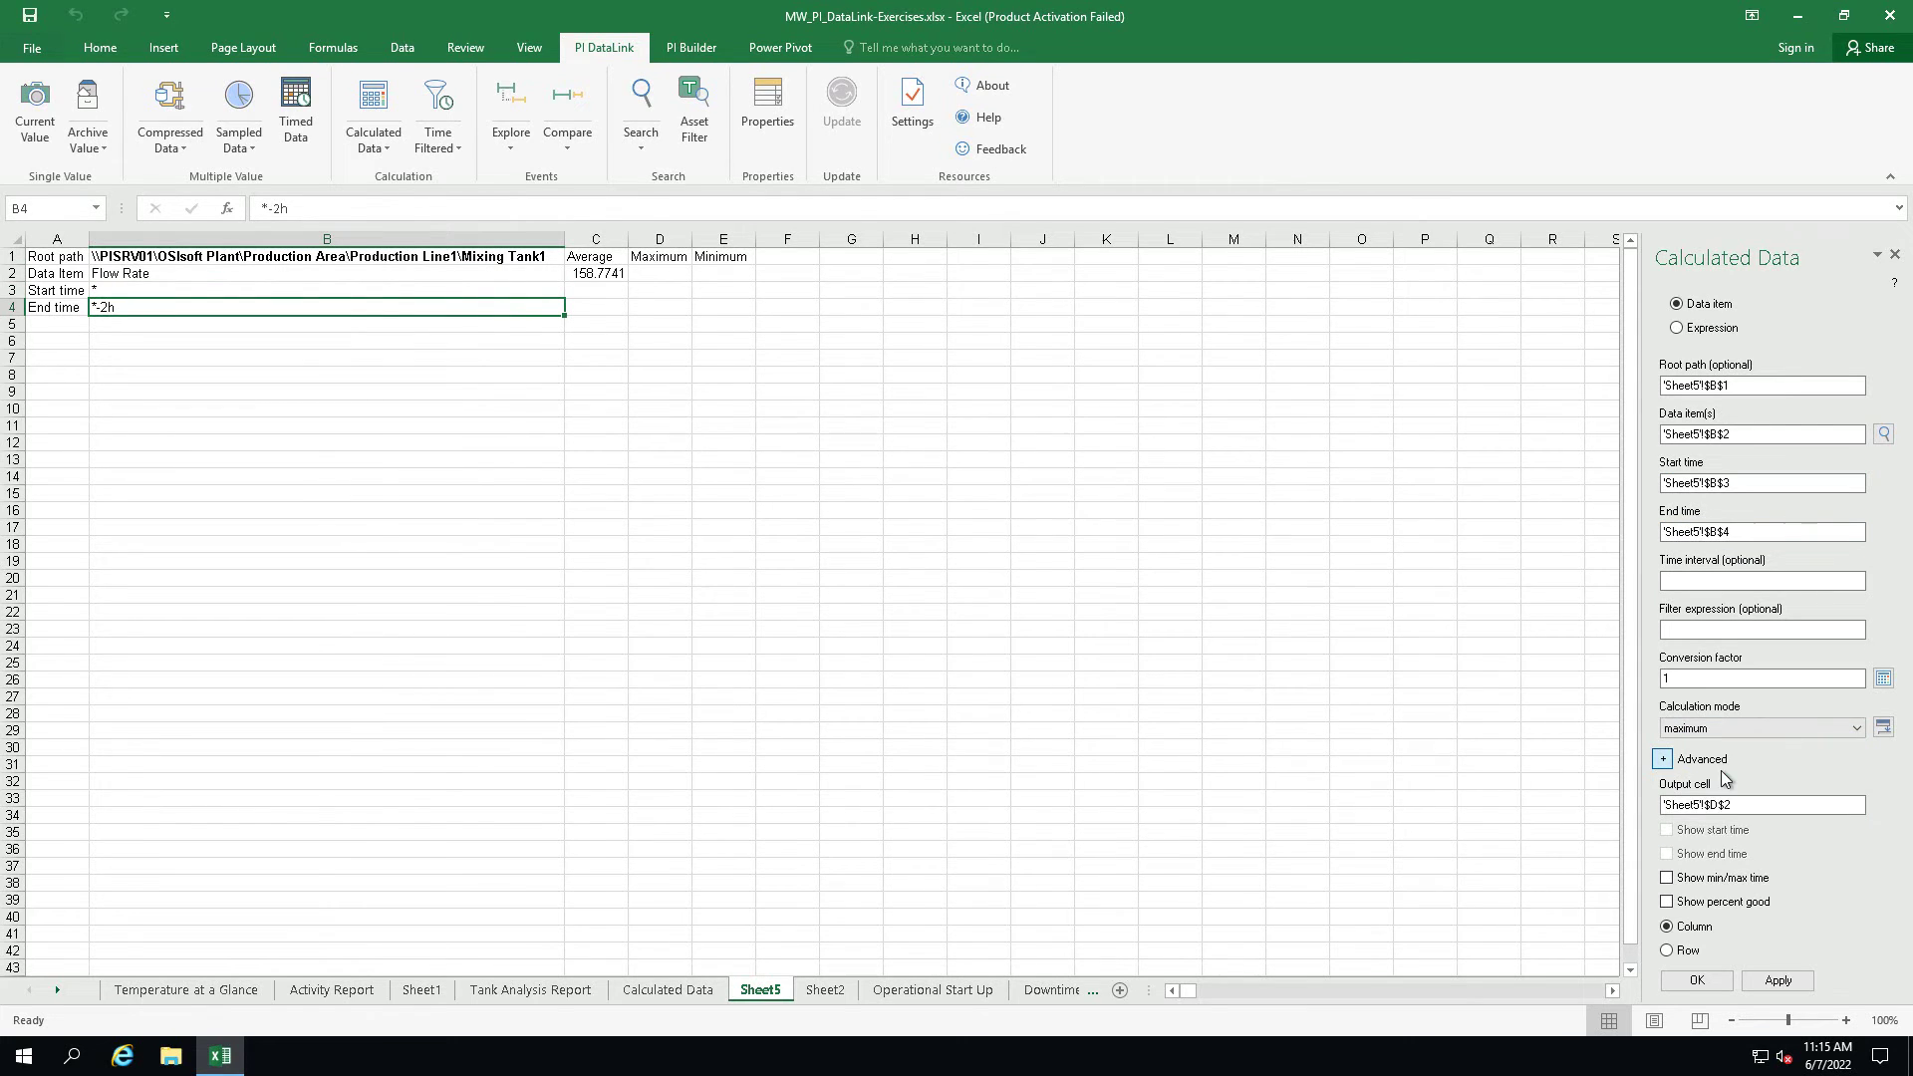
{"action": "left_click", "coordinate": [1718, 984]}
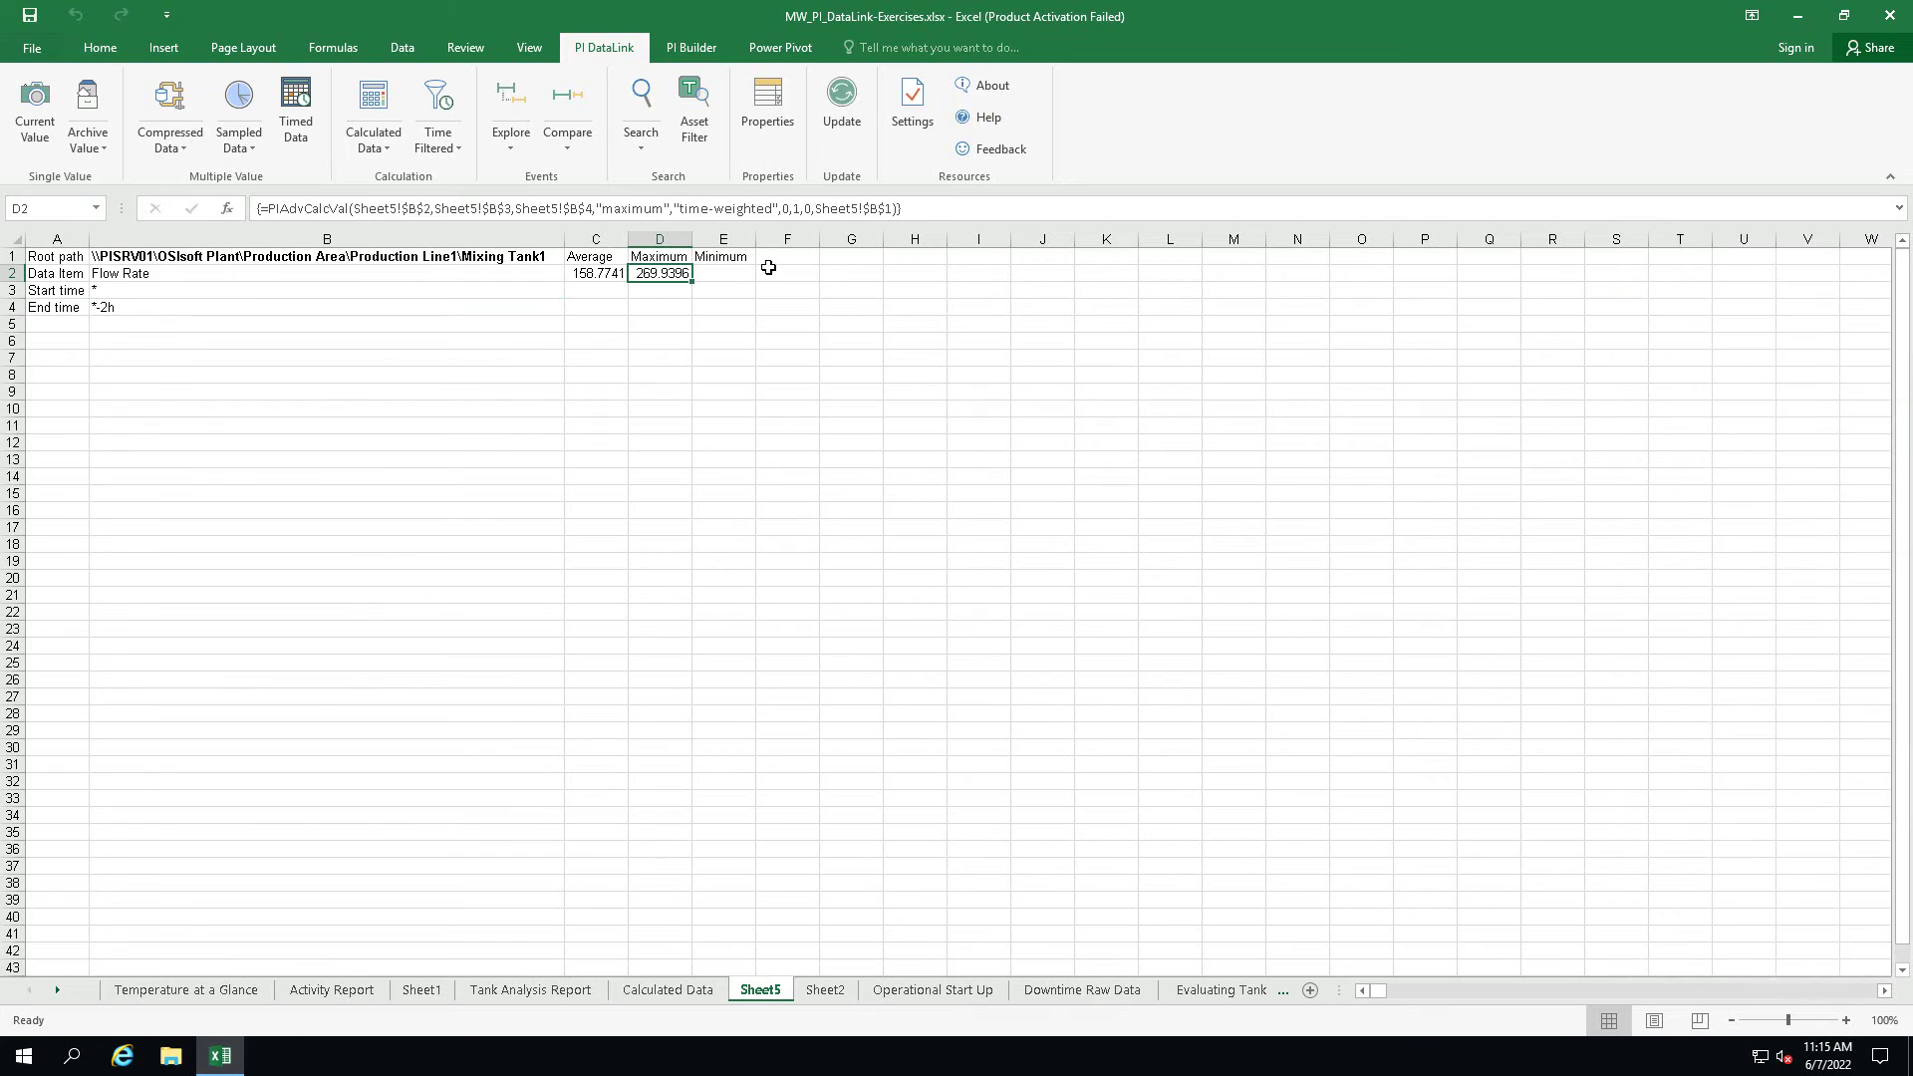
Create a minimum Calculated Data formula in E2 using B1–B4, returning 87.21409
{"action": "left_click", "coordinate": [733, 274]}
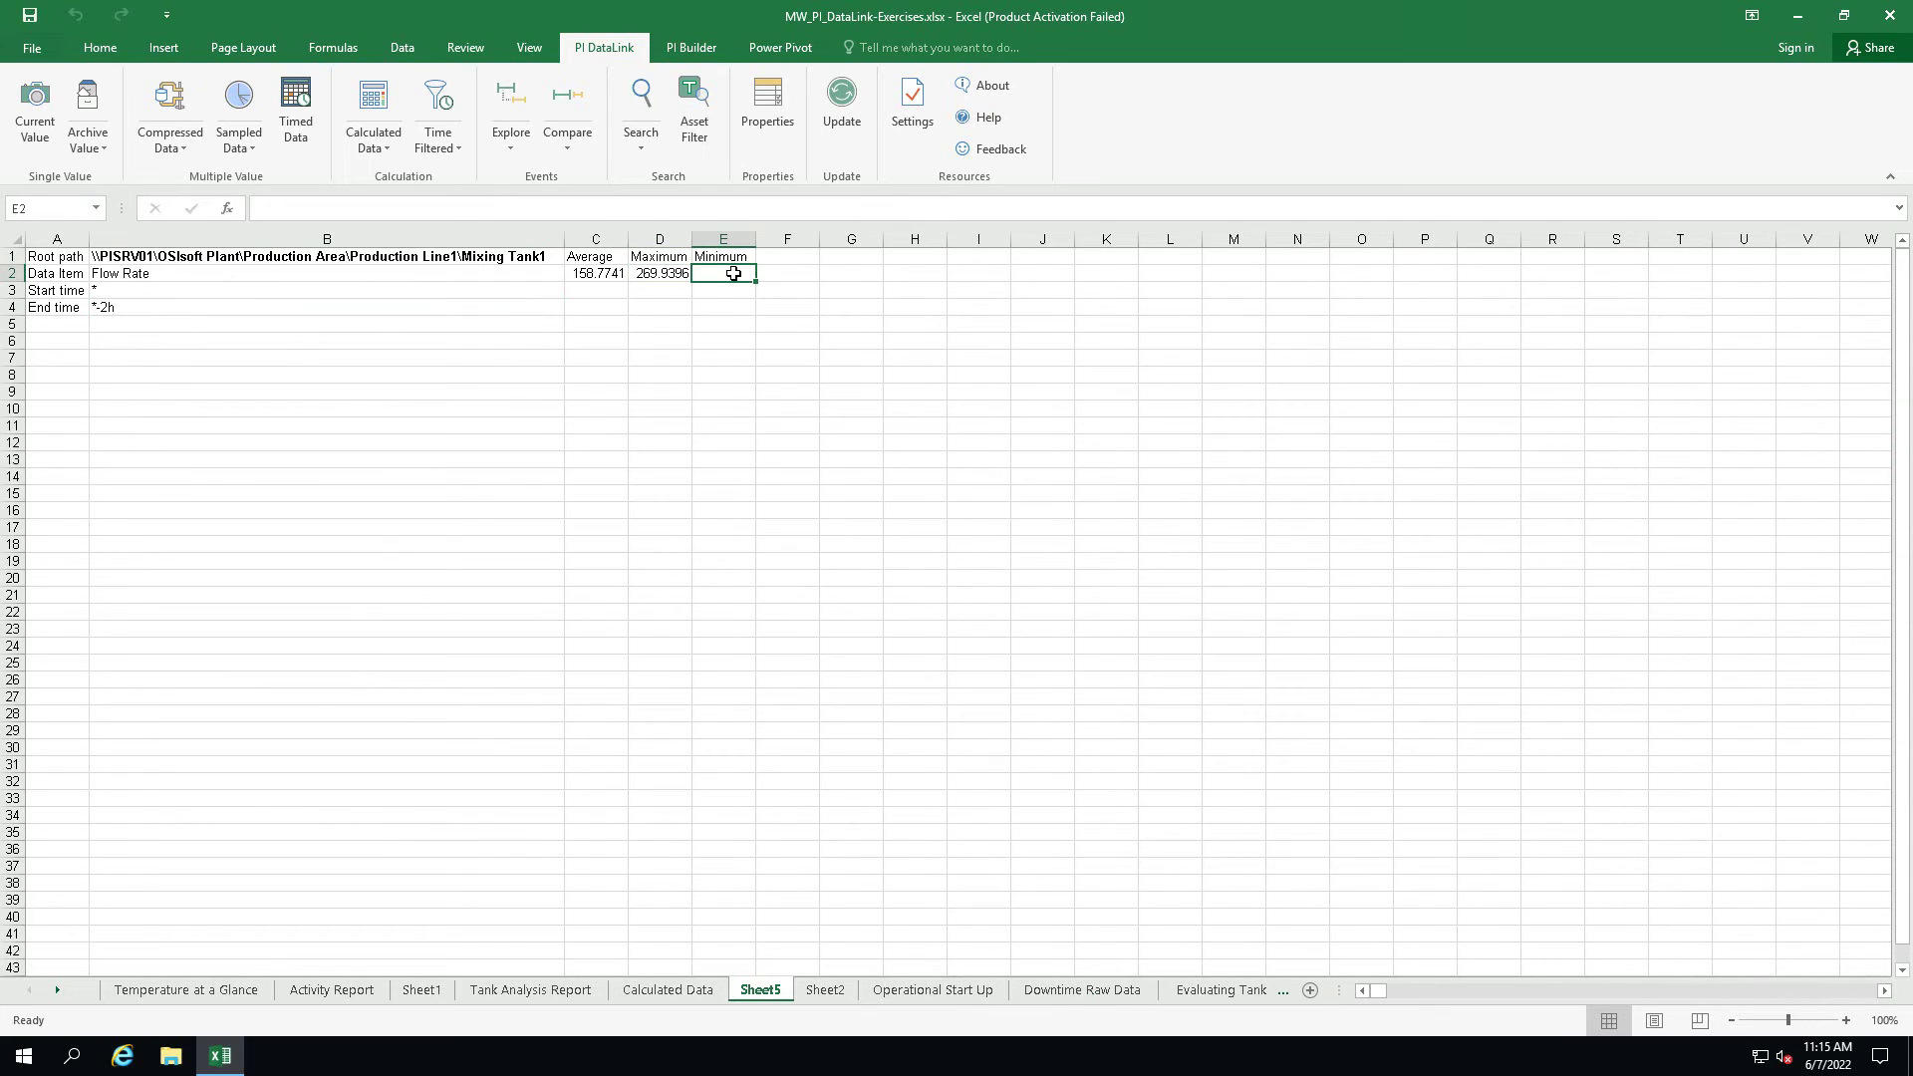
{"action": "left_click", "coordinate": [374, 100]}
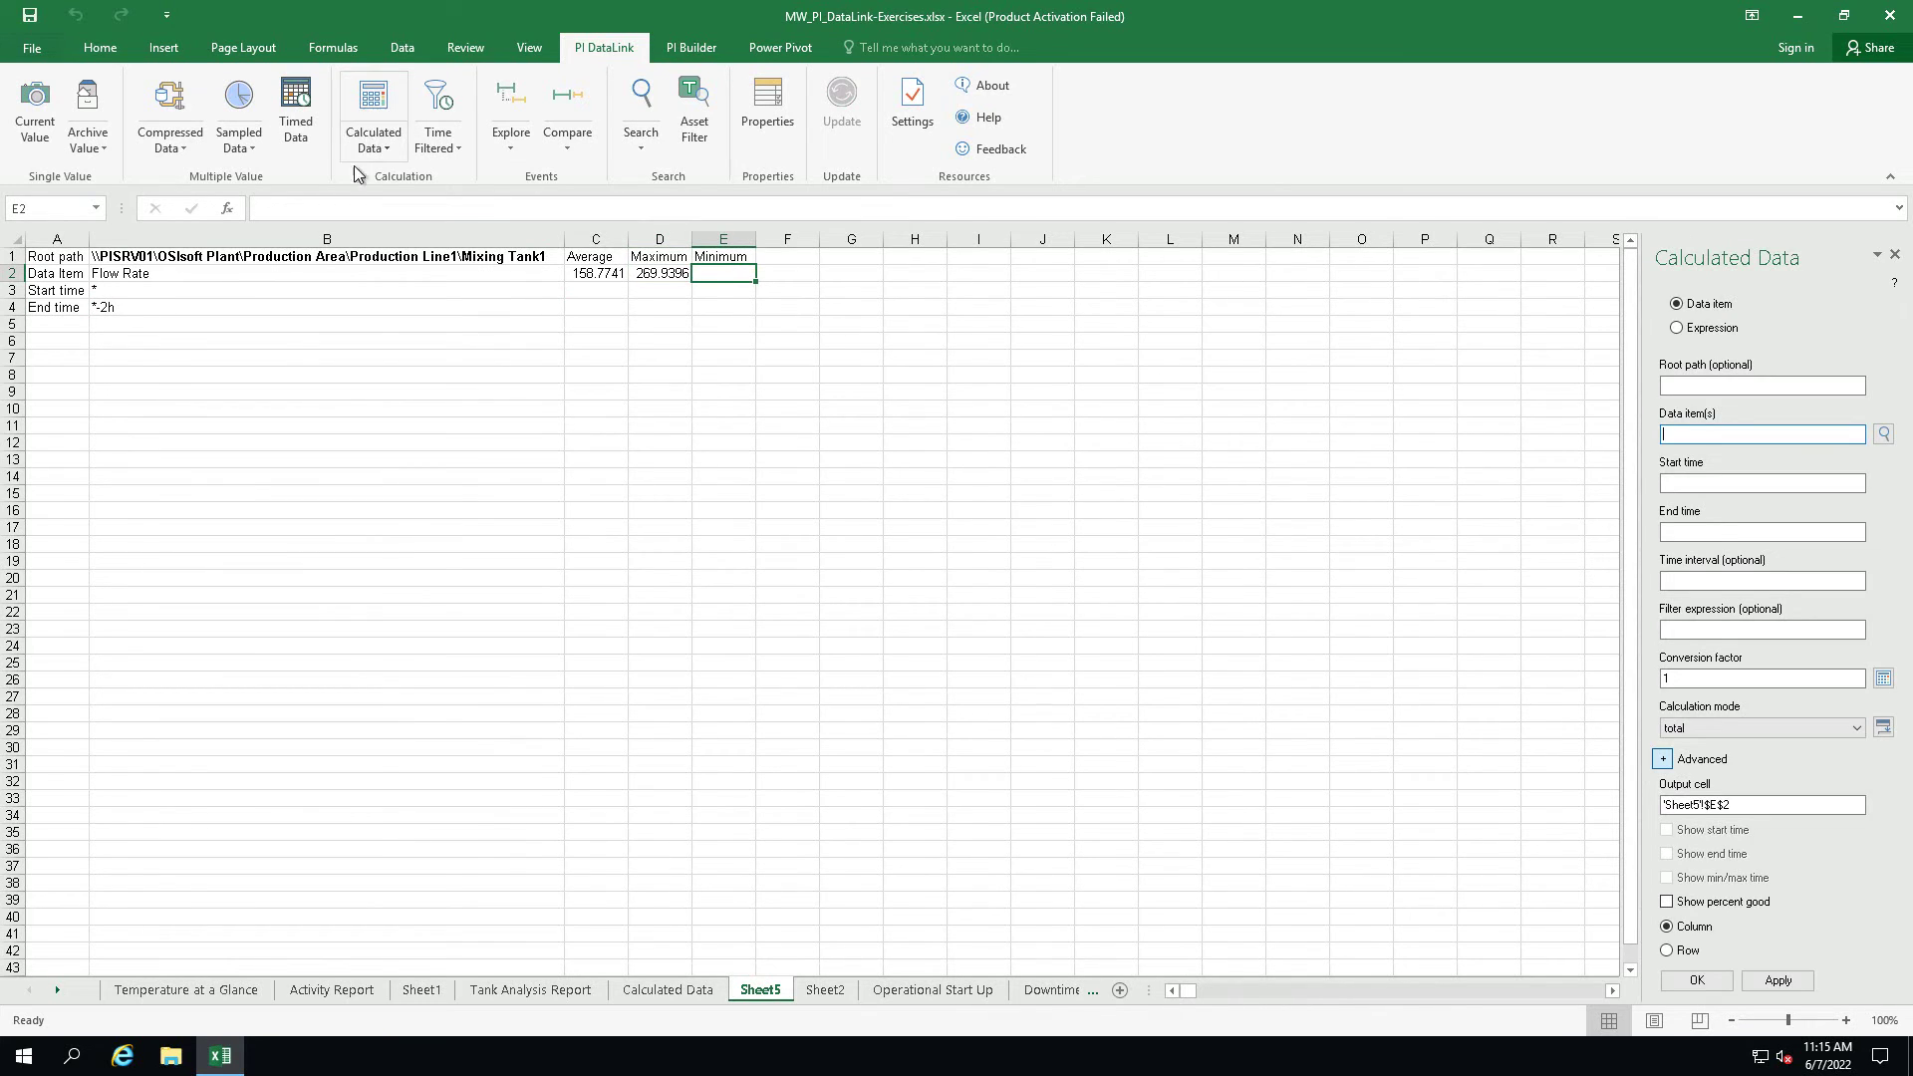
{"action": "left_click", "coordinate": [285, 273]}
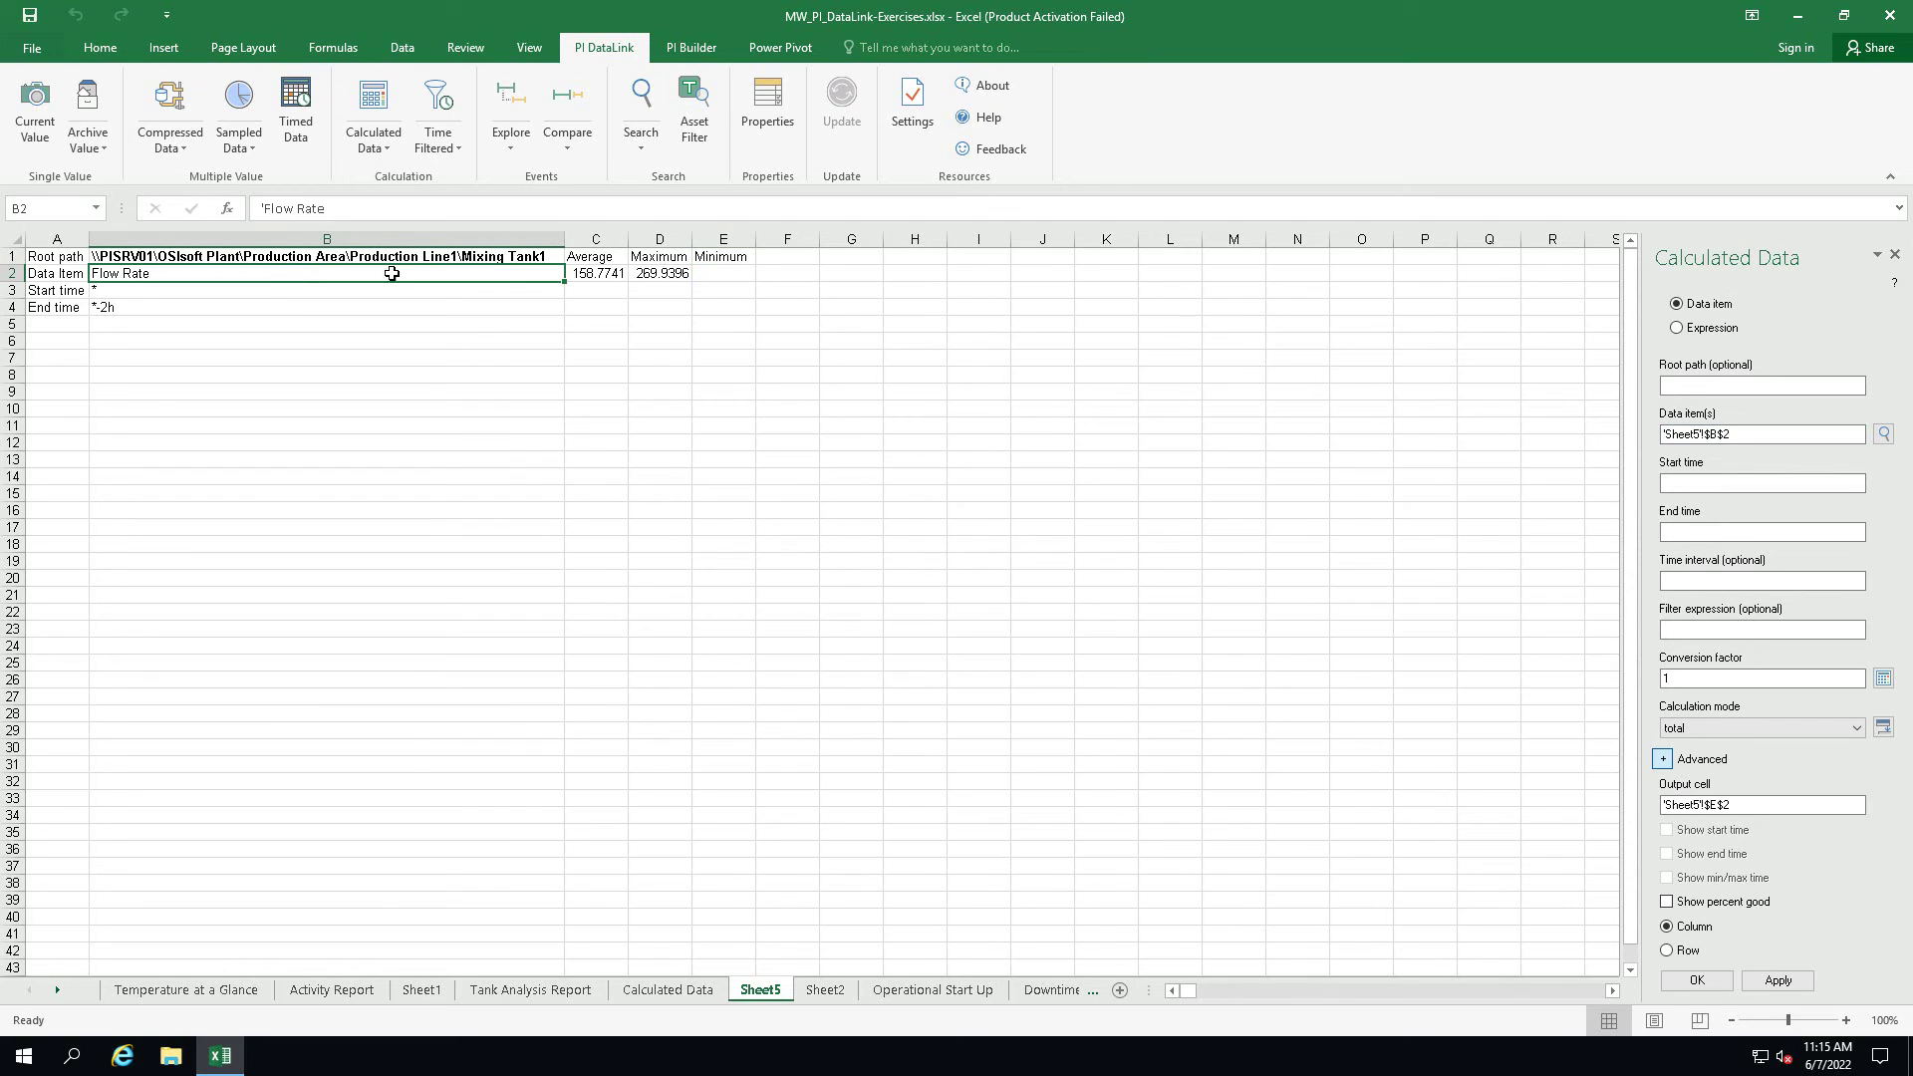
{"action": "left_click", "coordinate": [1764, 387]}
{"action": "type", "text": "\\\\"}
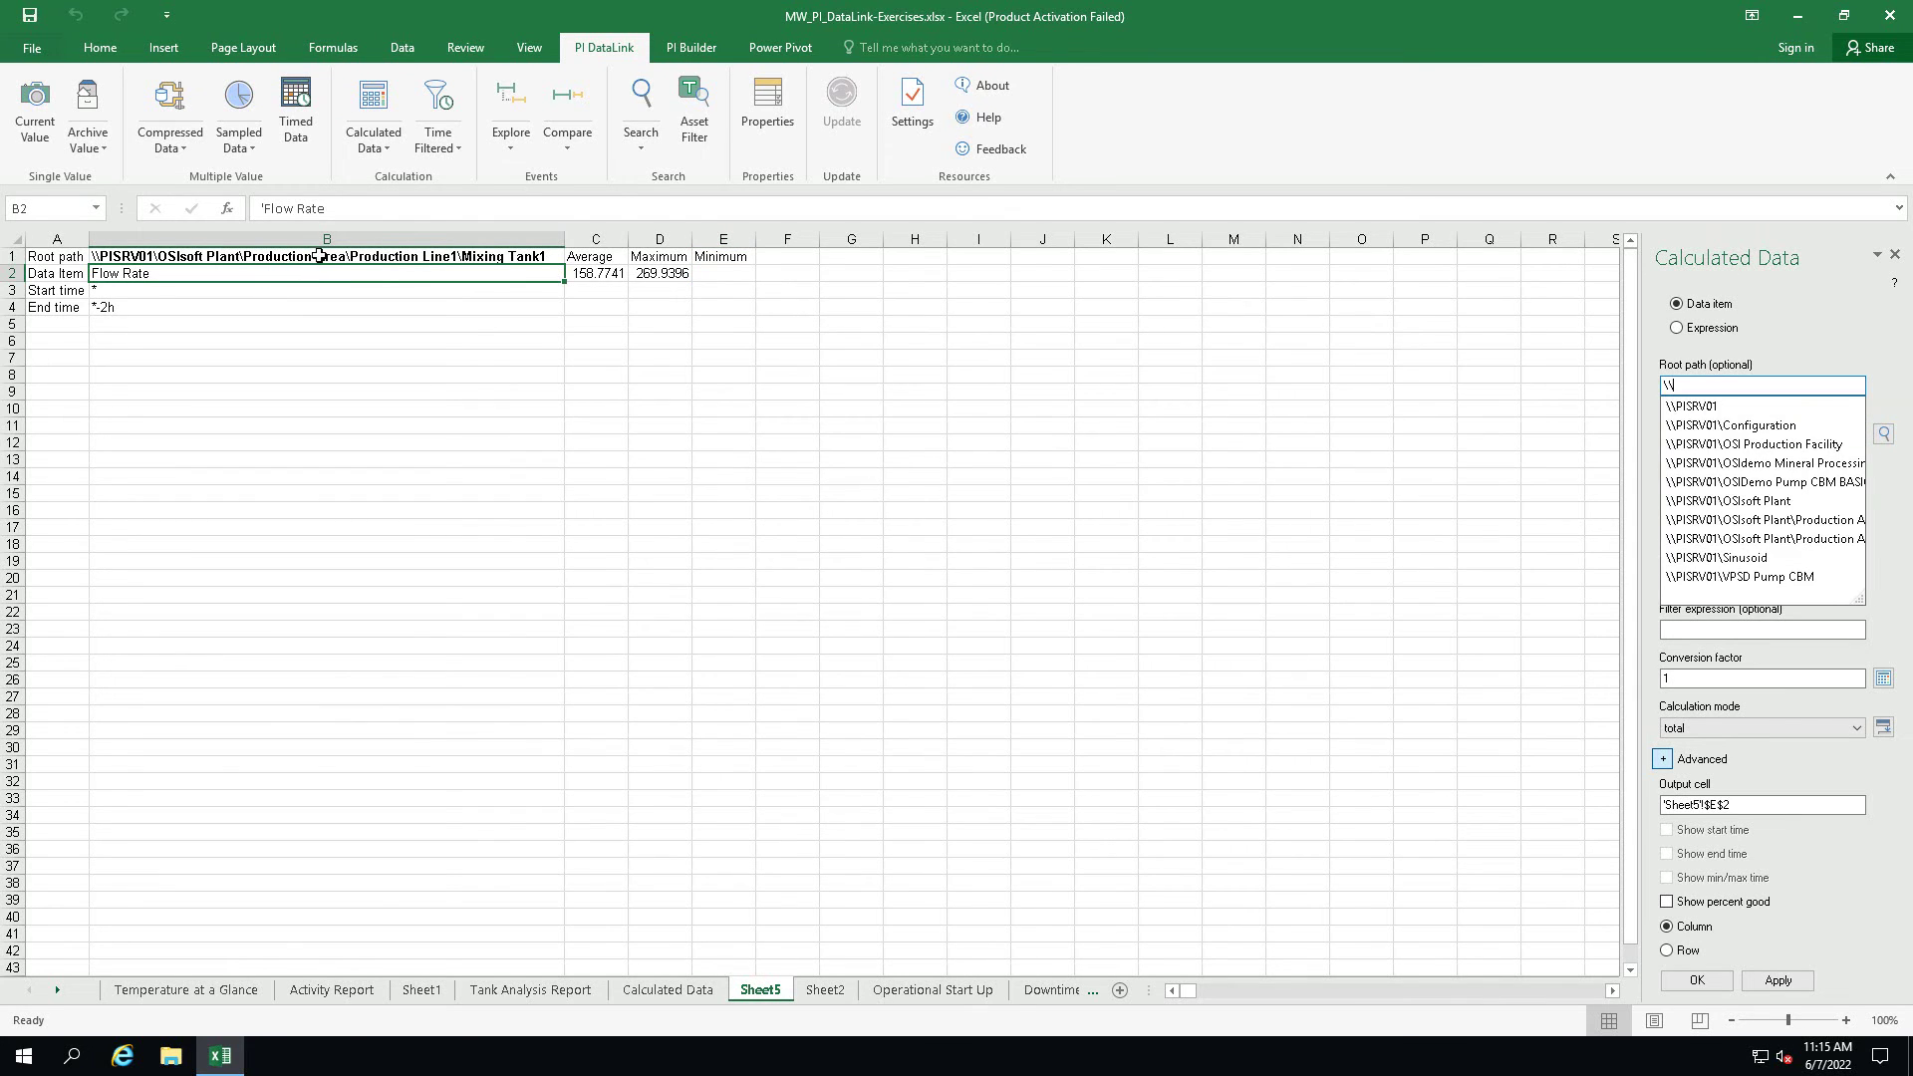
{"action": "left_click", "coordinate": [317, 256]}
{"action": "left_click", "coordinate": [1750, 487]}
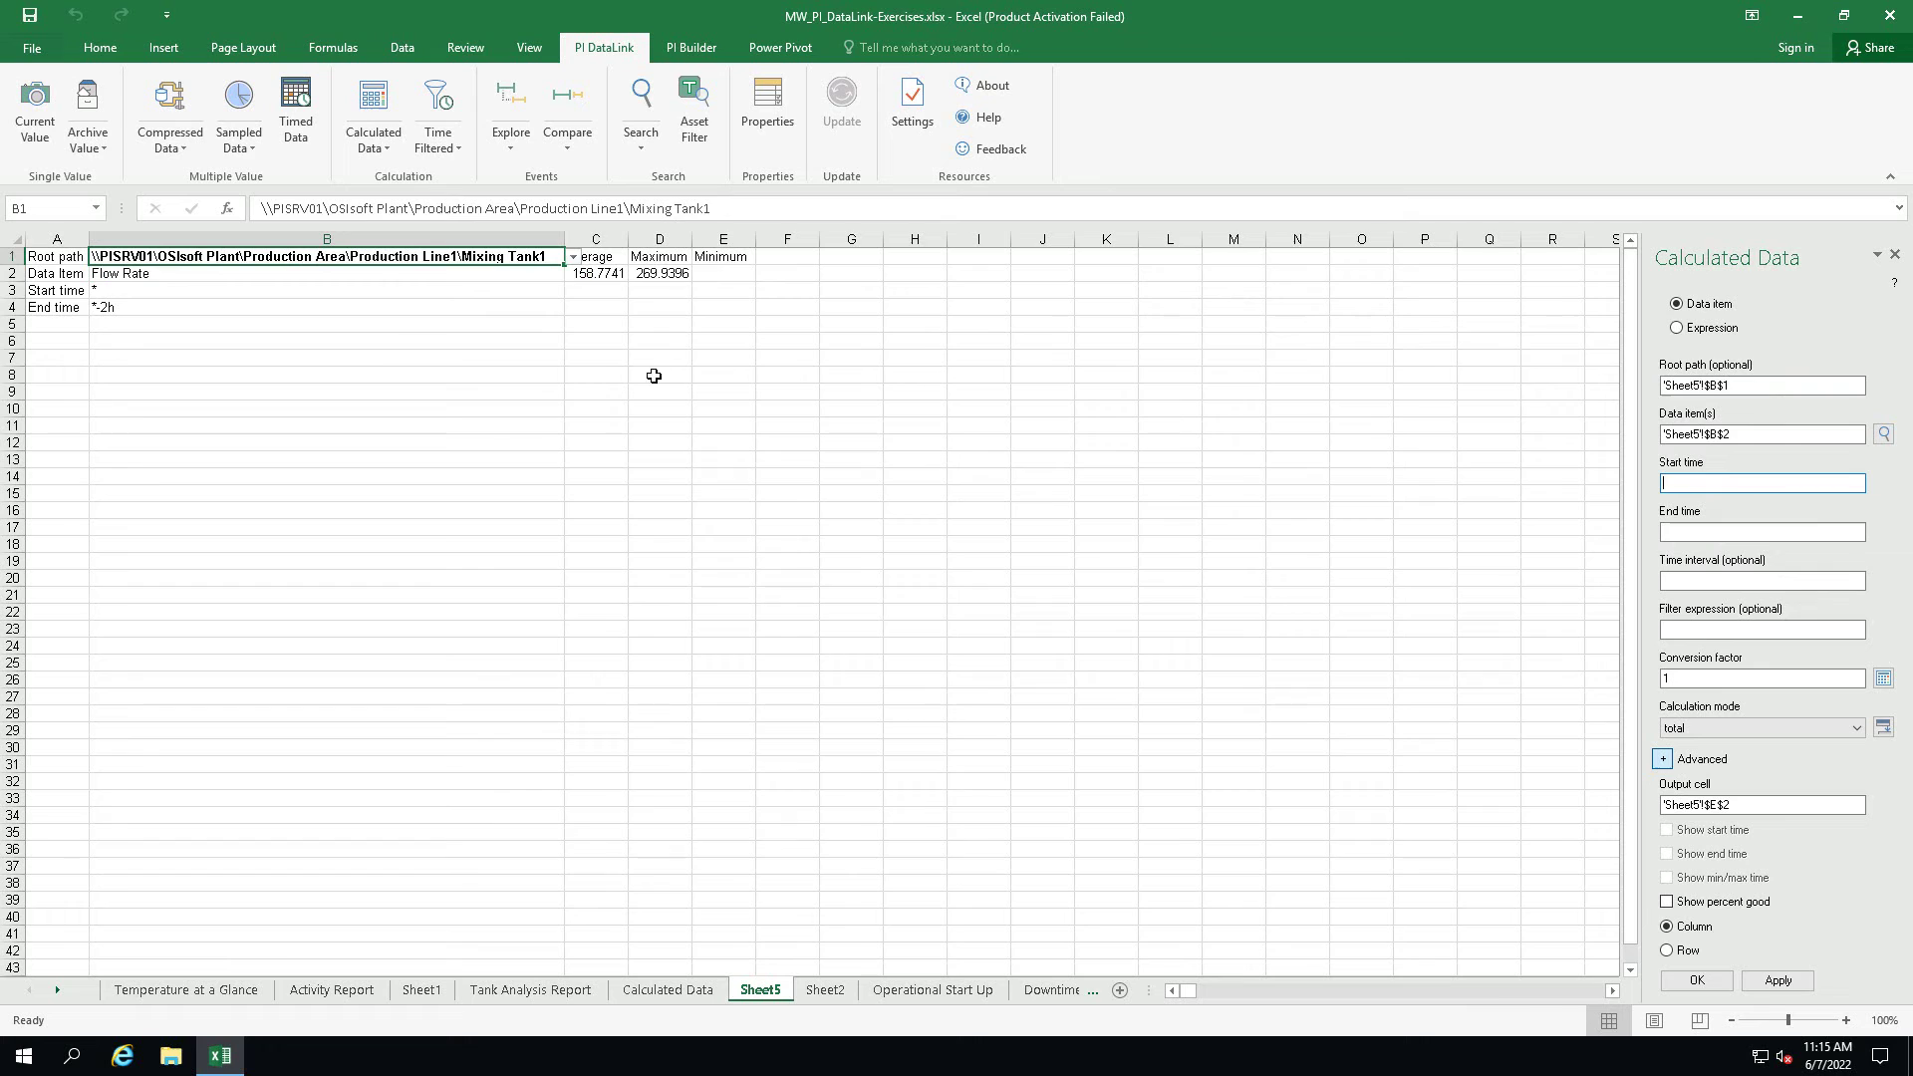
{"action": "left_click", "coordinate": [247, 291]}
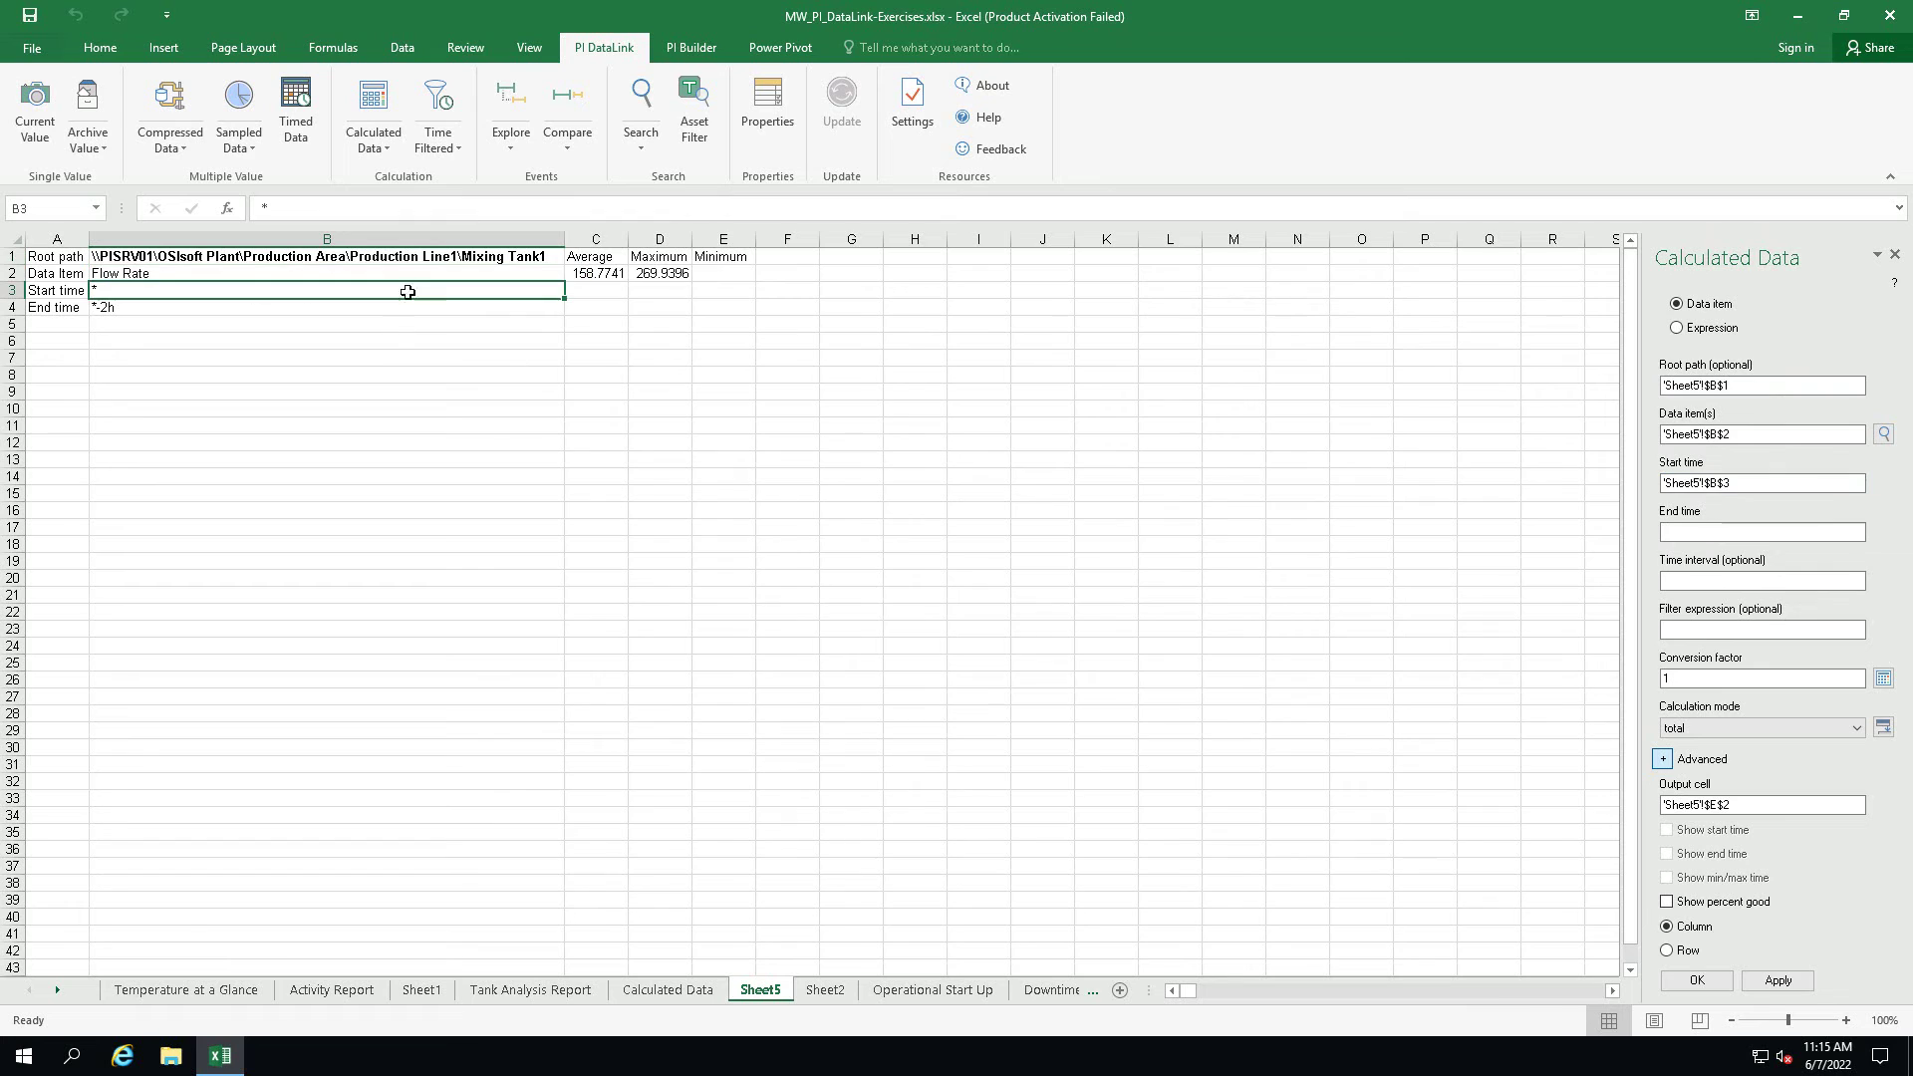
{"action": "left_click", "coordinate": [1804, 532]}
{"action": "left_click", "coordinate": [347, 307]}
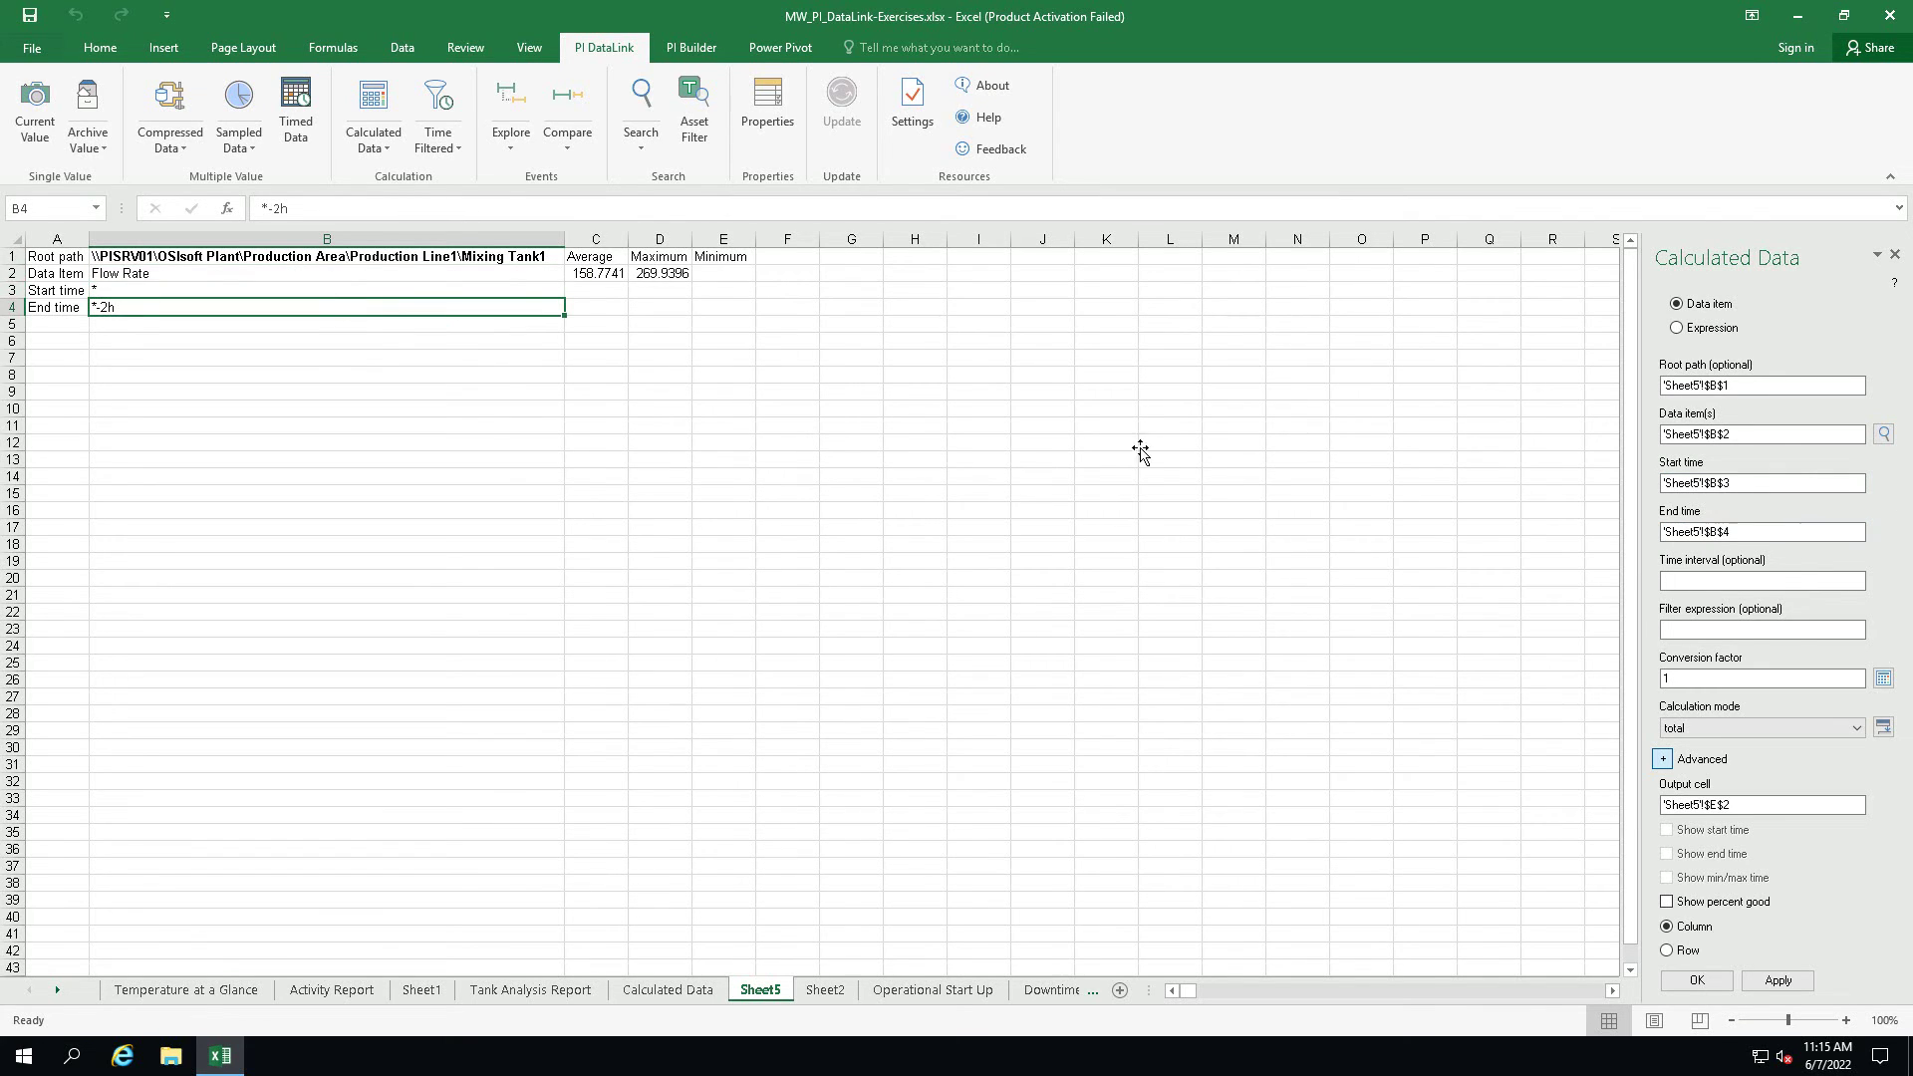
{"action": "left_click", "coordinate": [1839, 728]}
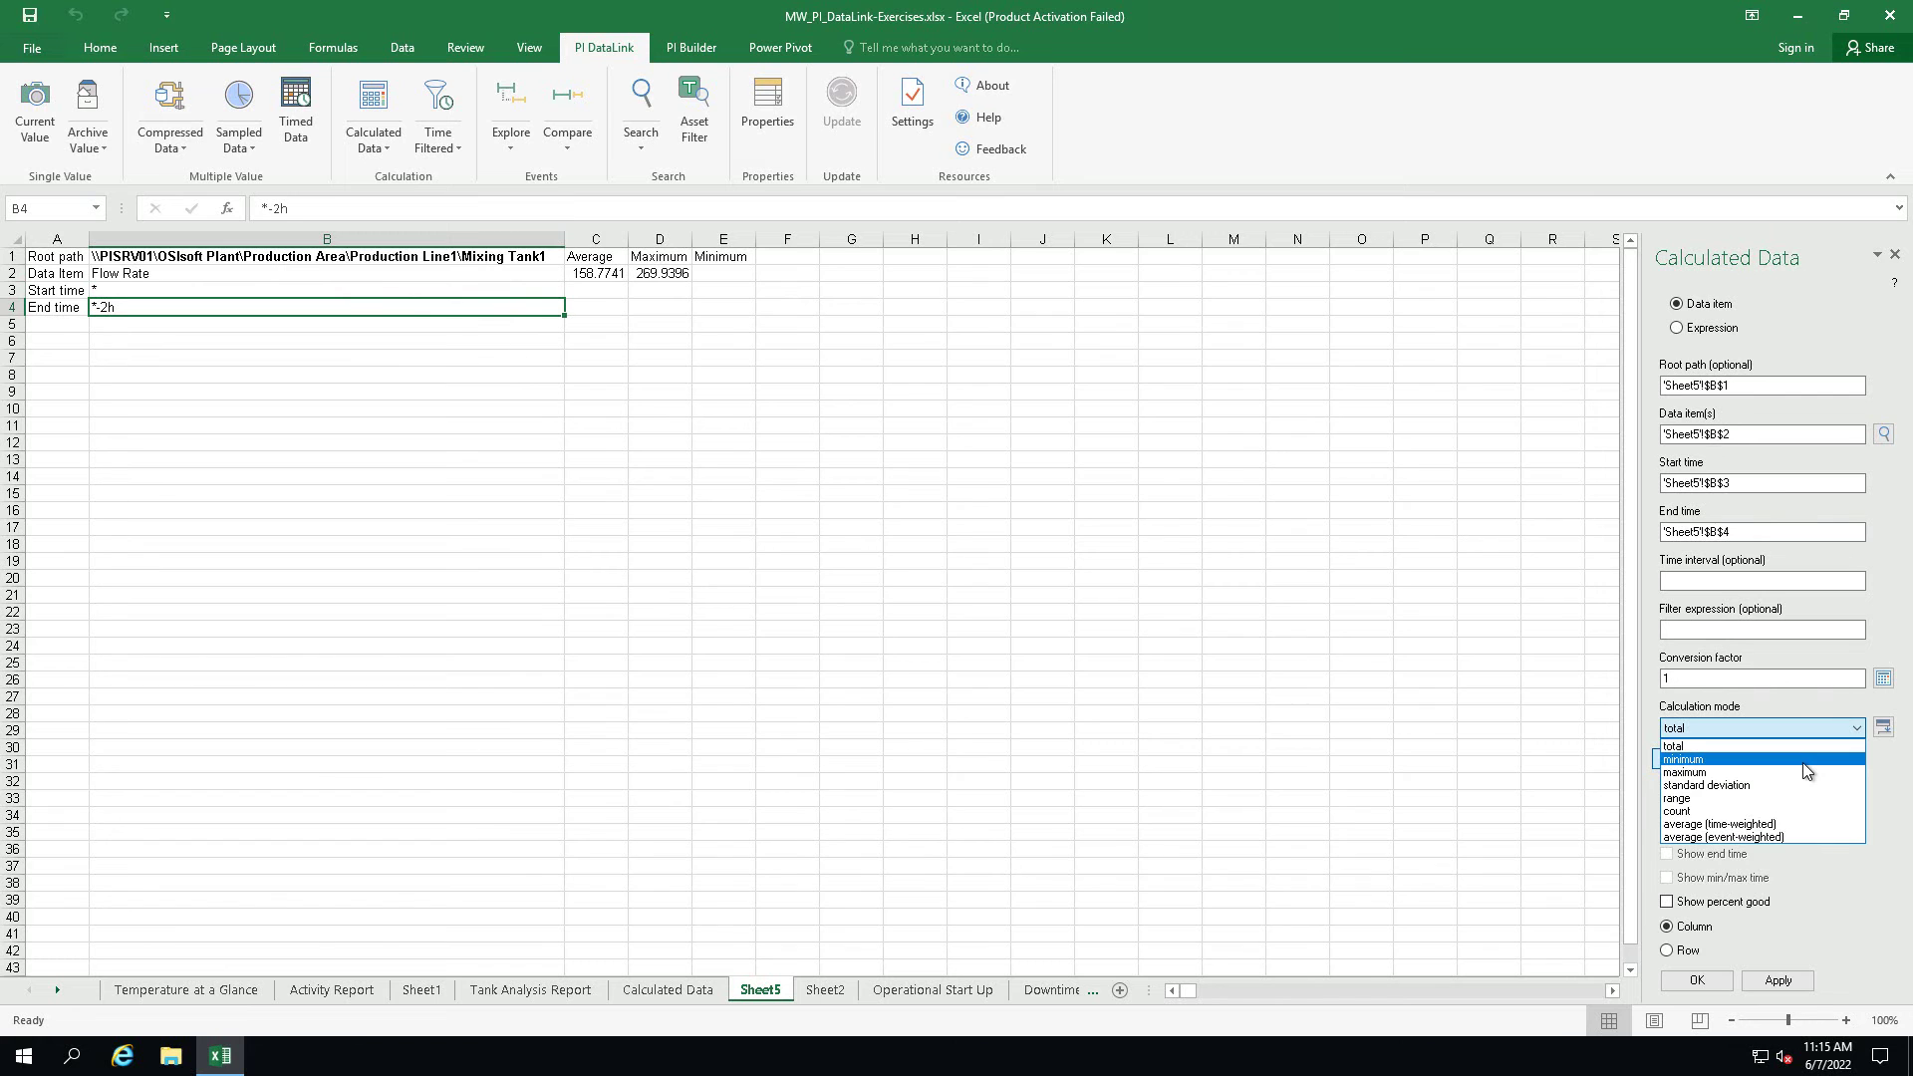
{"action": "left_click", "coordinate": [1694, 759]}
{"action": "left_click", "coordinate": [1698, 981]}
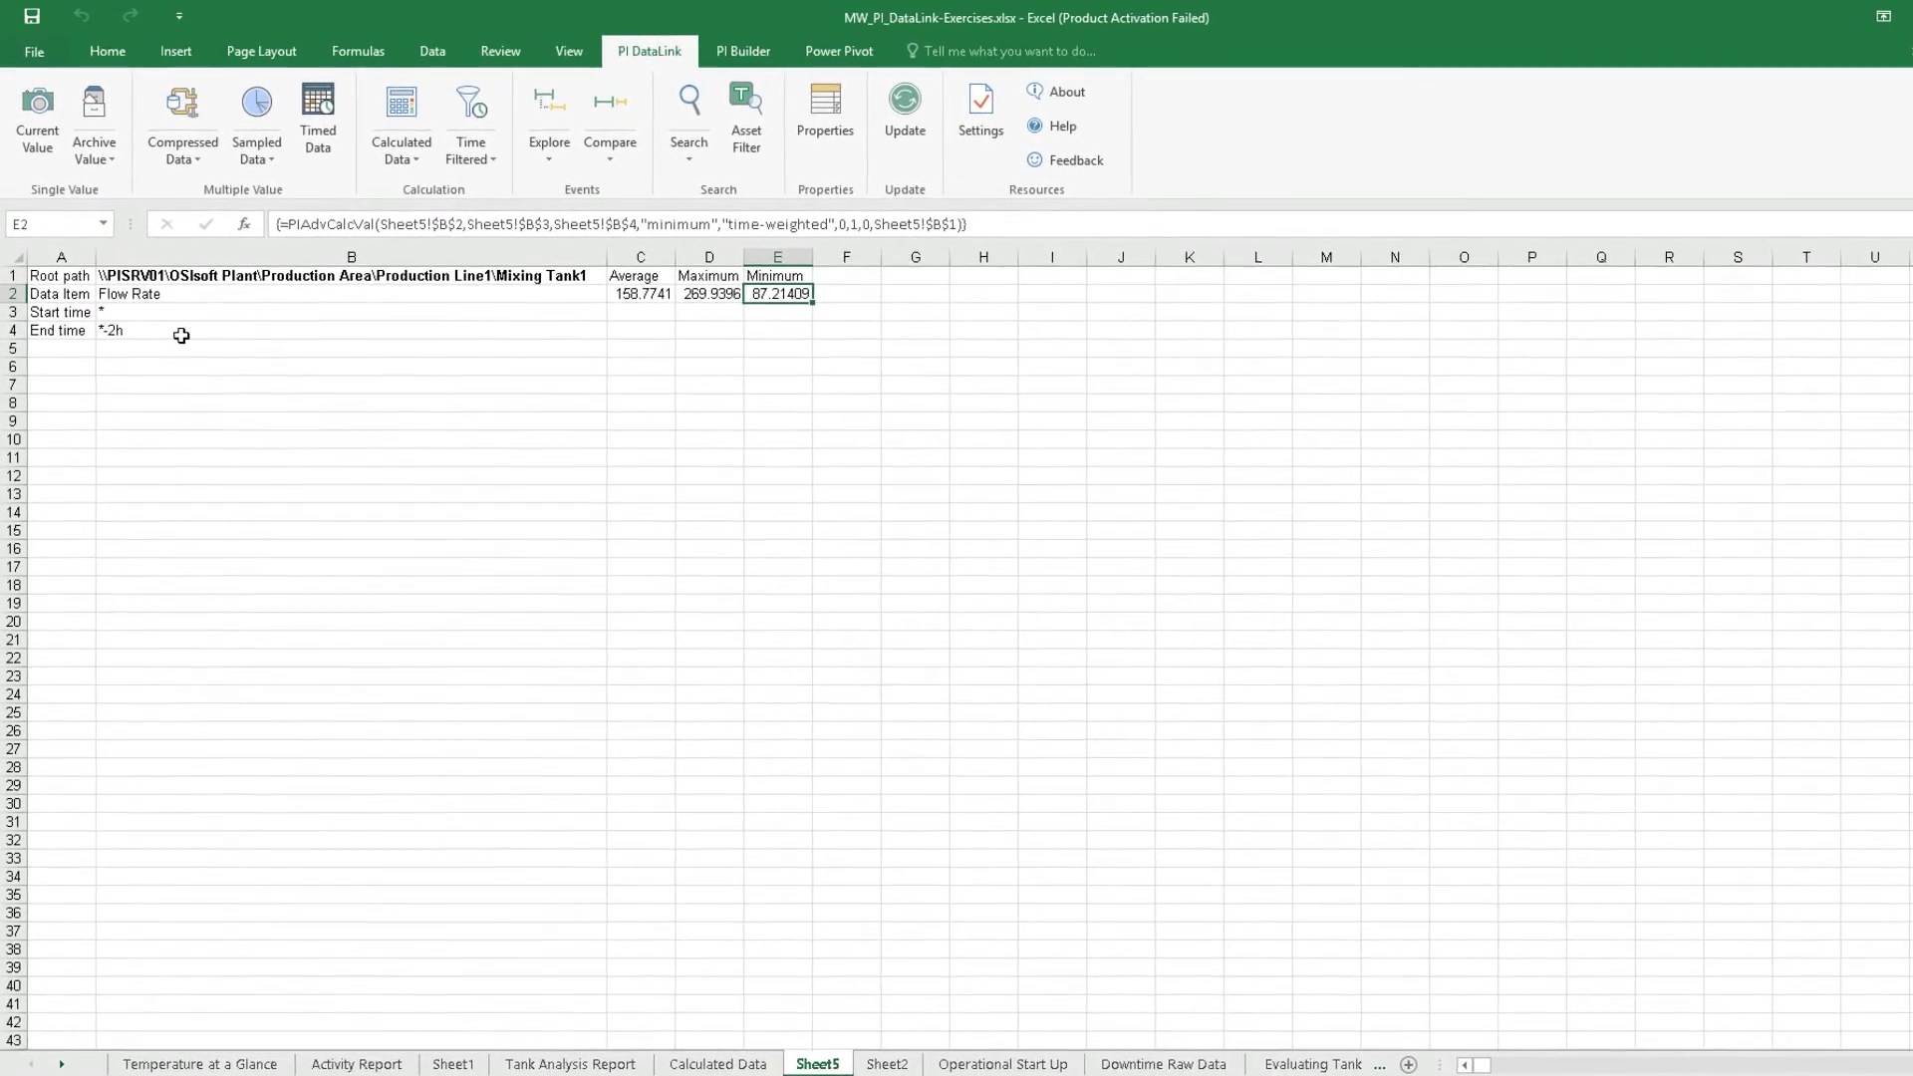
Replace the B4 end time *-2h with *-1d, recalculating the results to 155.2026, 273.0209 and 43.18631
{"action": "left_click", "coordinate": [175, 314]}
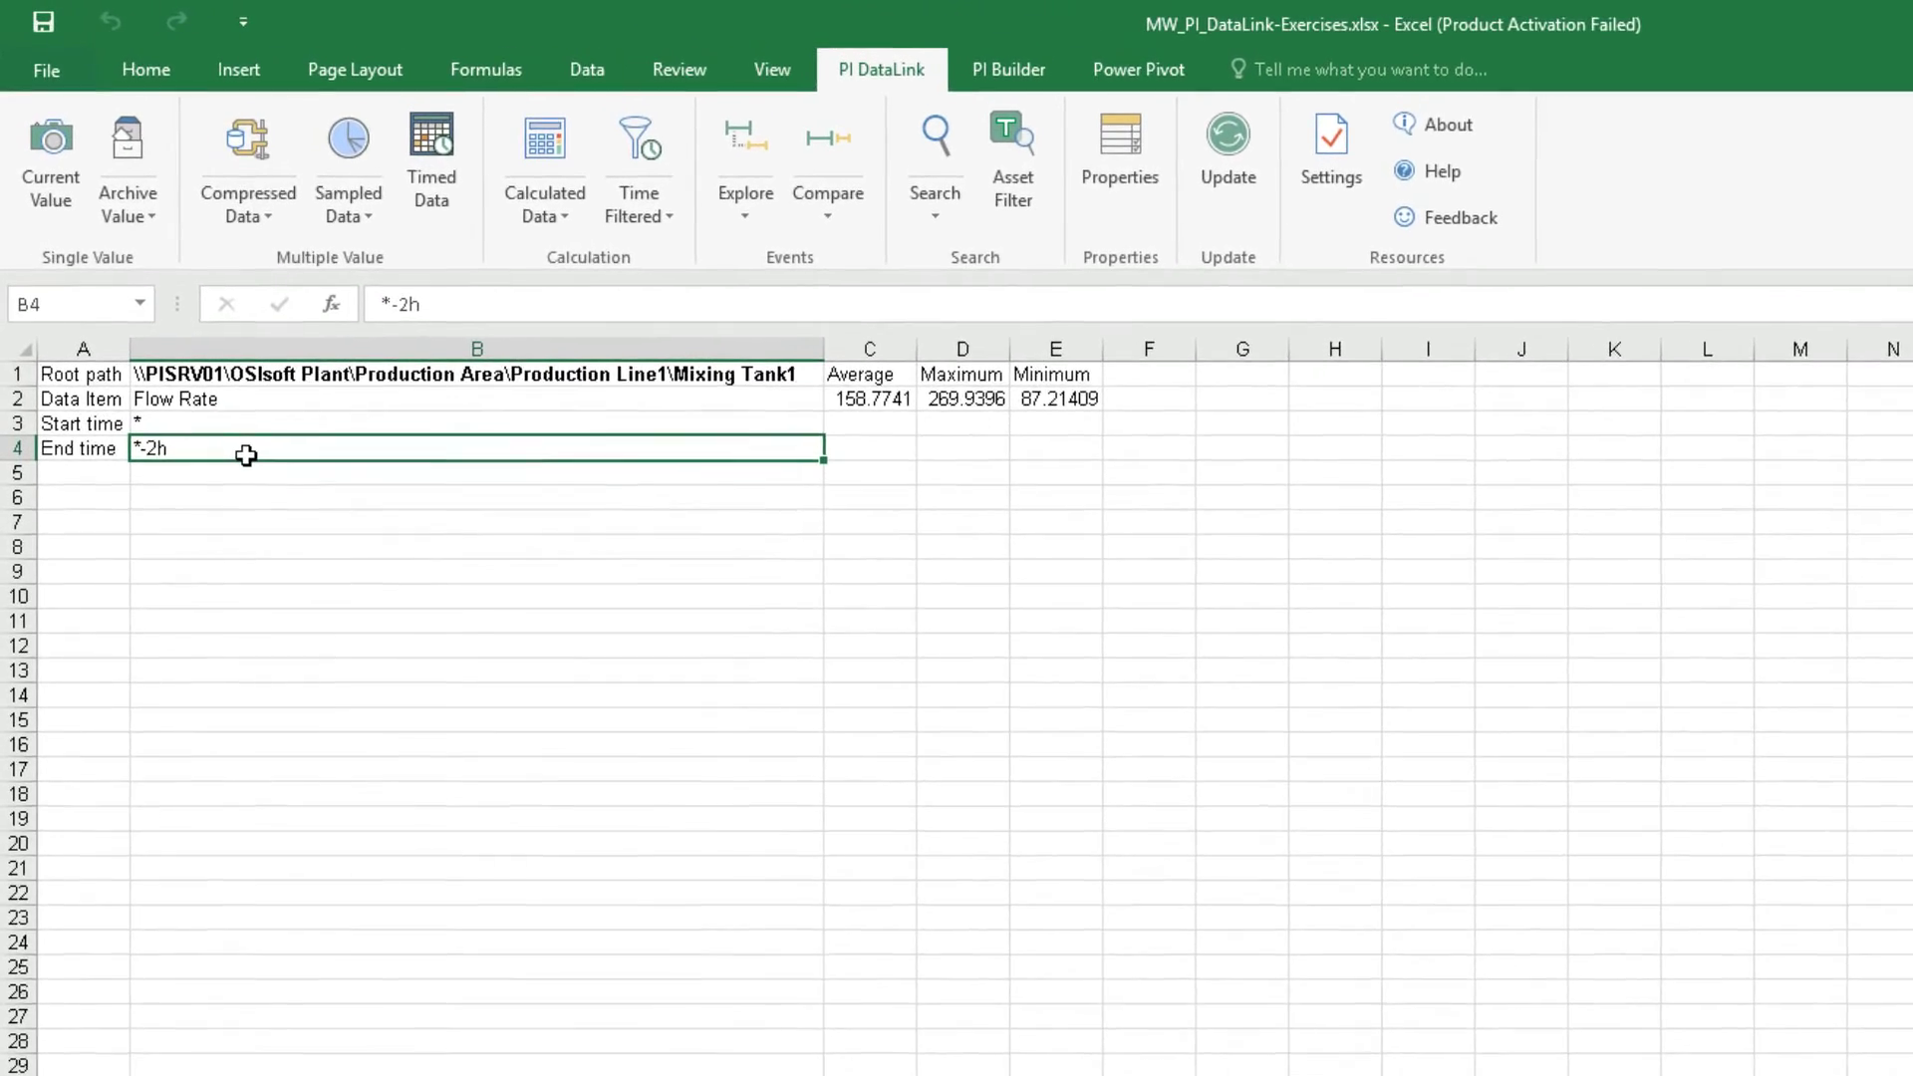
{"action": "type", "text": "*-"}
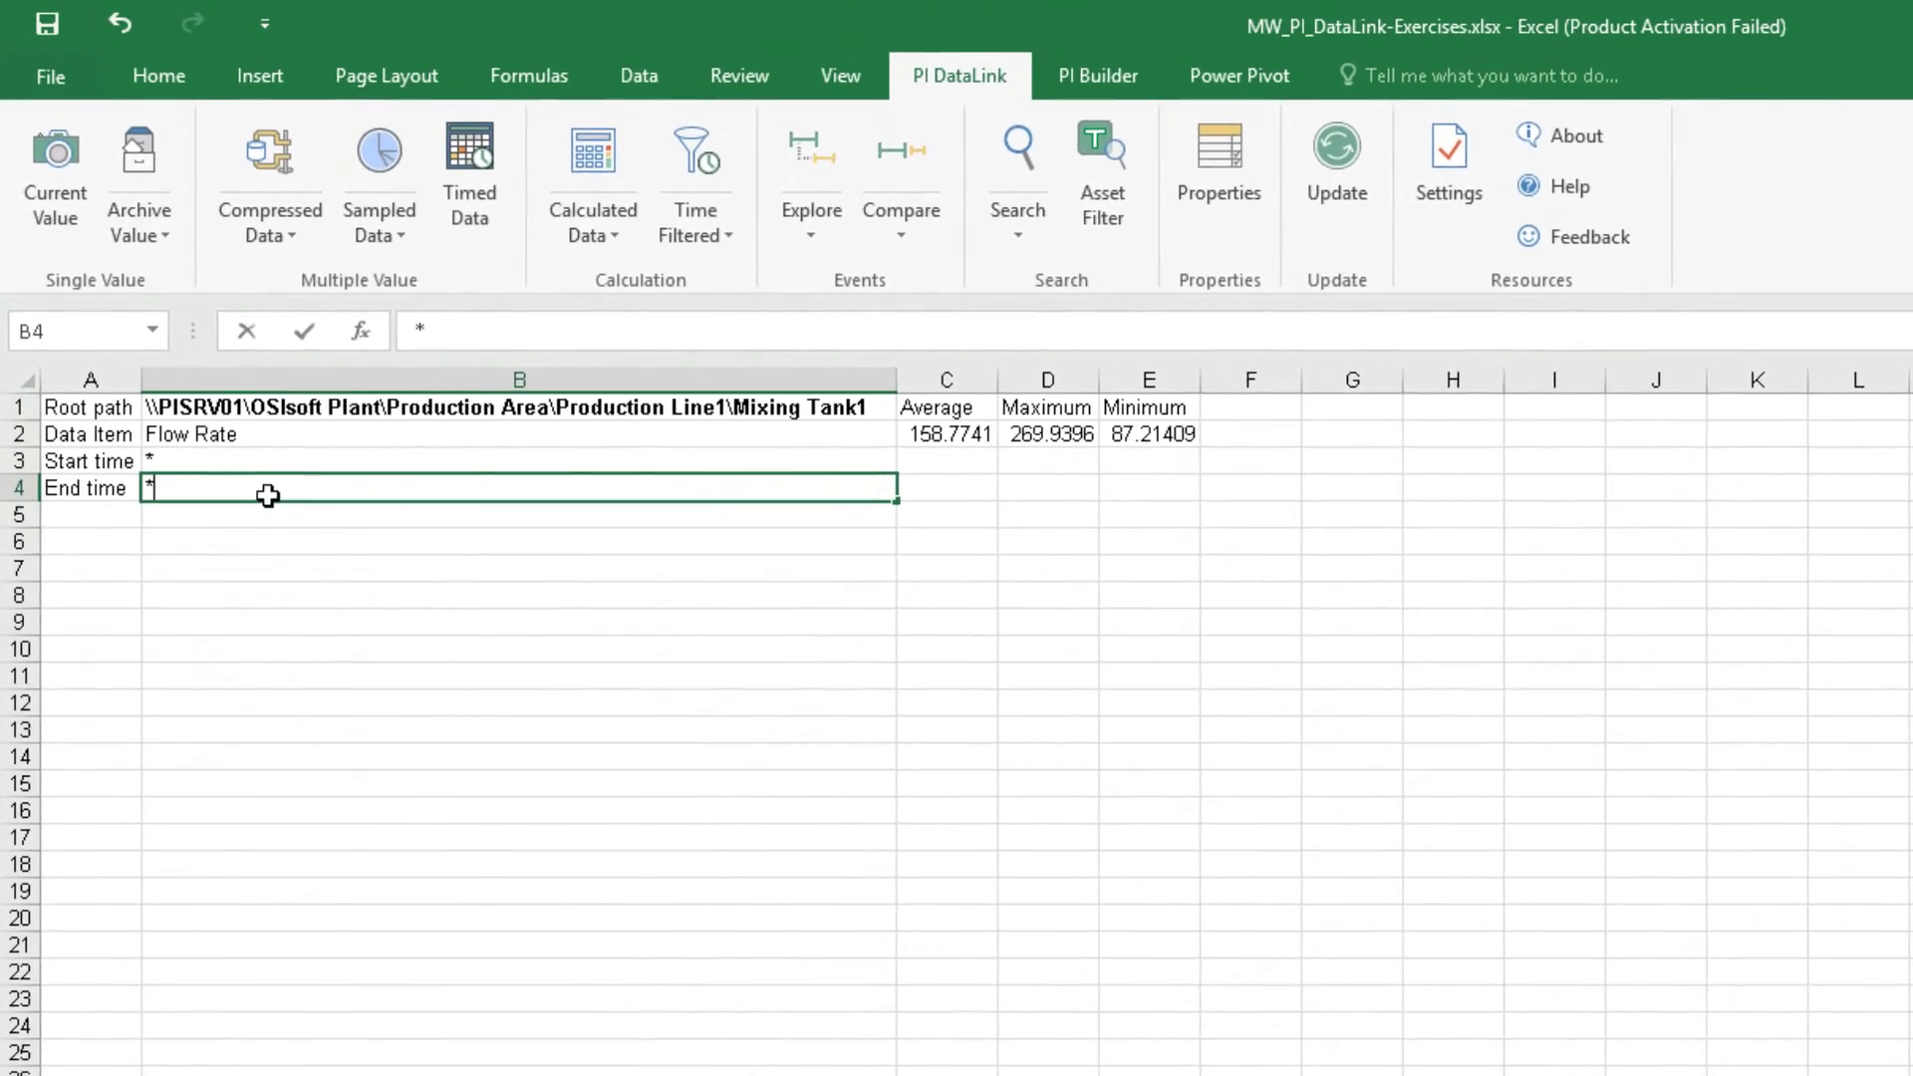
{"action": "type", "text": "1d"}
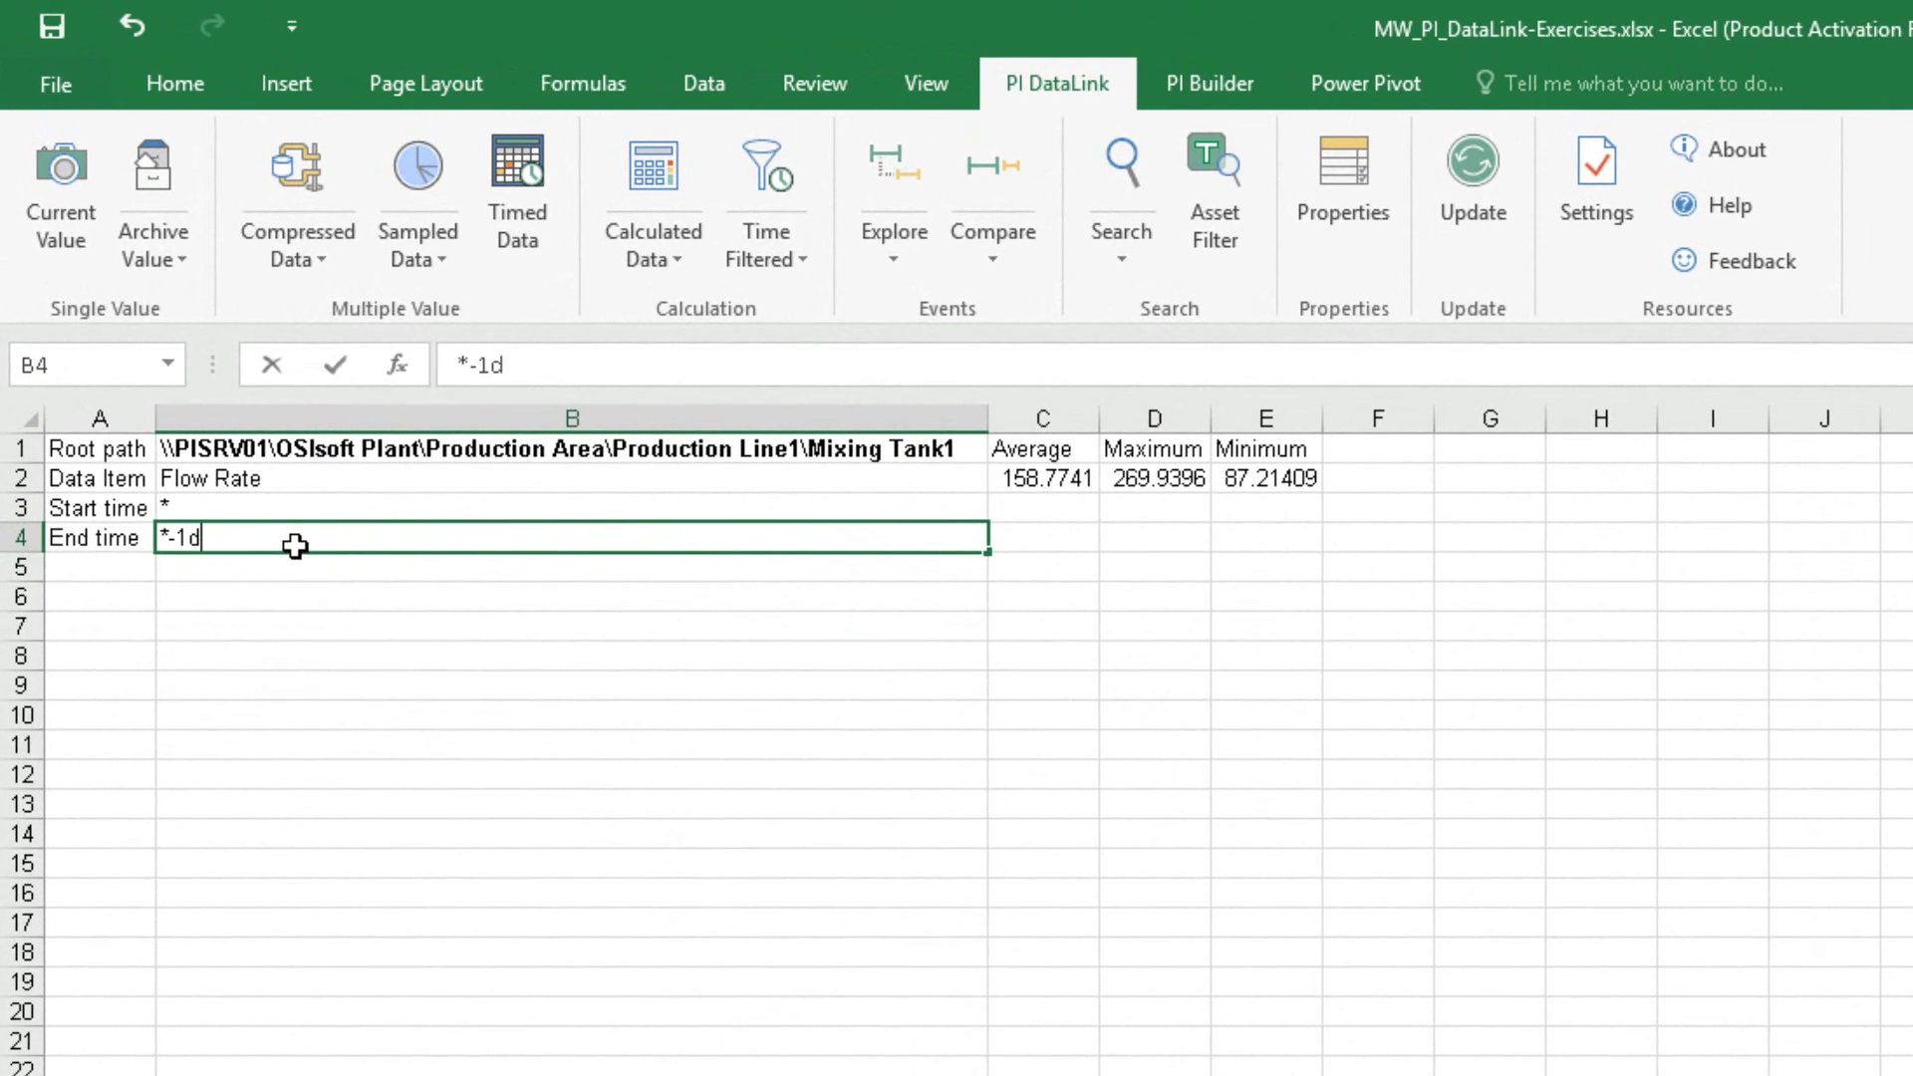
{"action": "key", "text": "Return"}
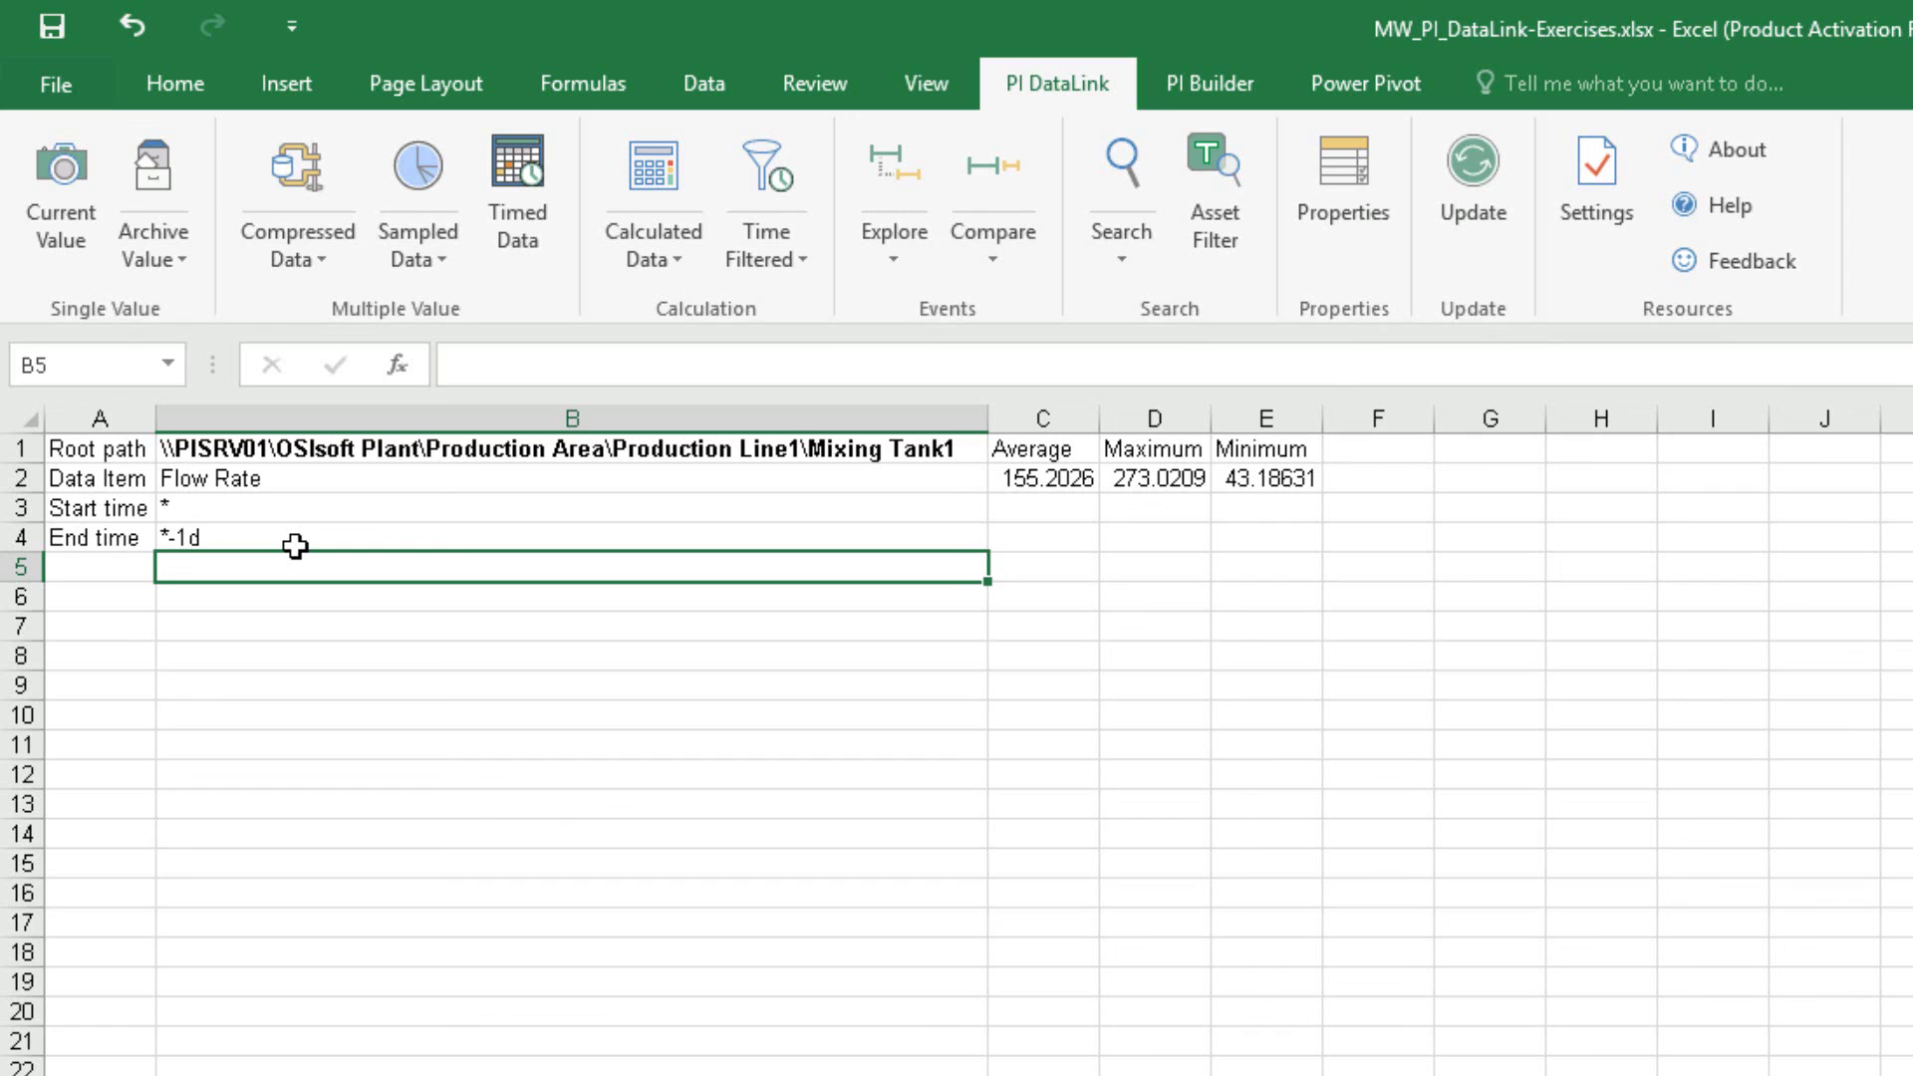